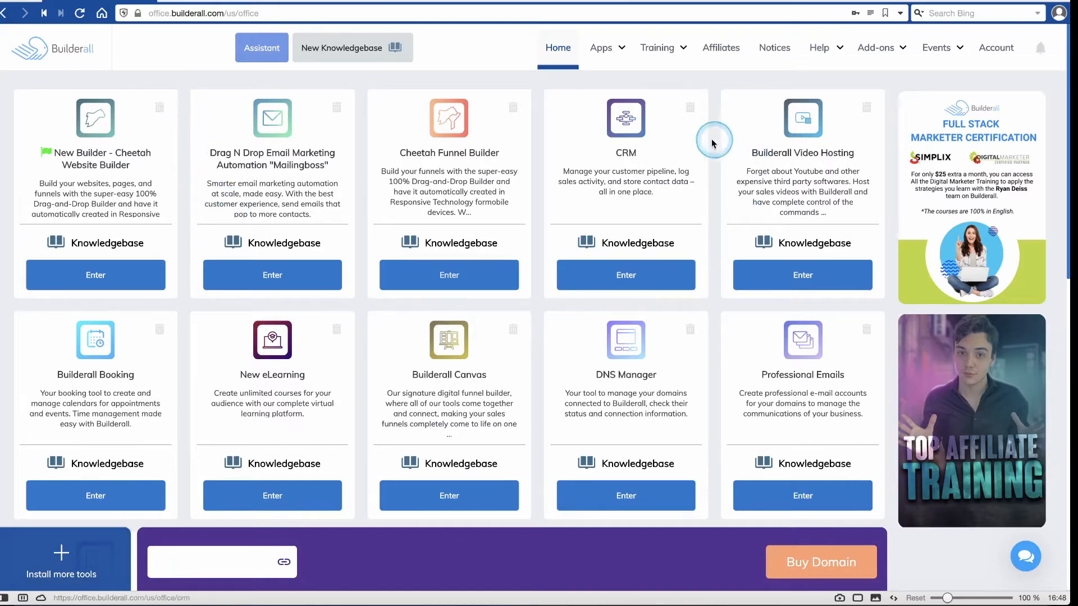
Bring up the How hot is your lead funnel and reposition the Optin and Confirm Email Page cards.
{"action": "left_click", "coordinate": [639, 160]}
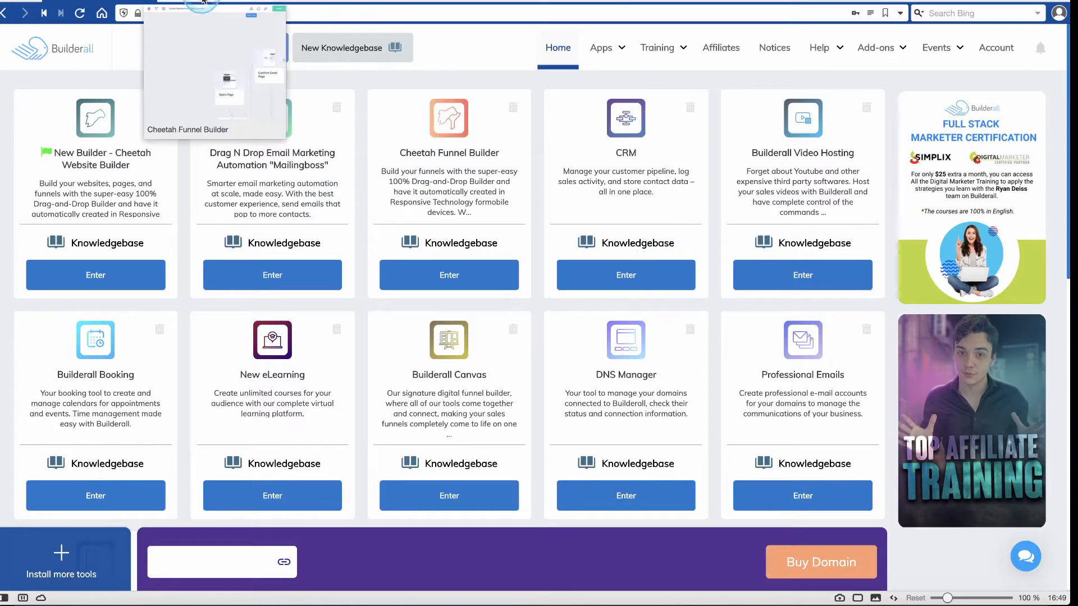
{"action": "left_click", "coordinate": [212, 2]}
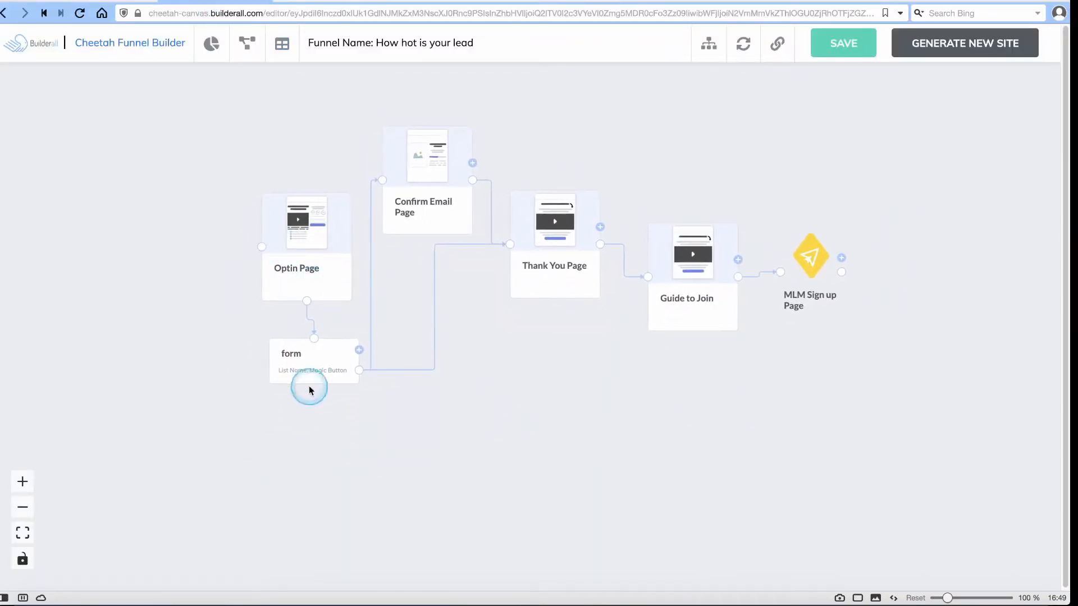
{"action": "left_click_drag", "start_coordinate": [313, 231], "coordinate": [292, 222]}
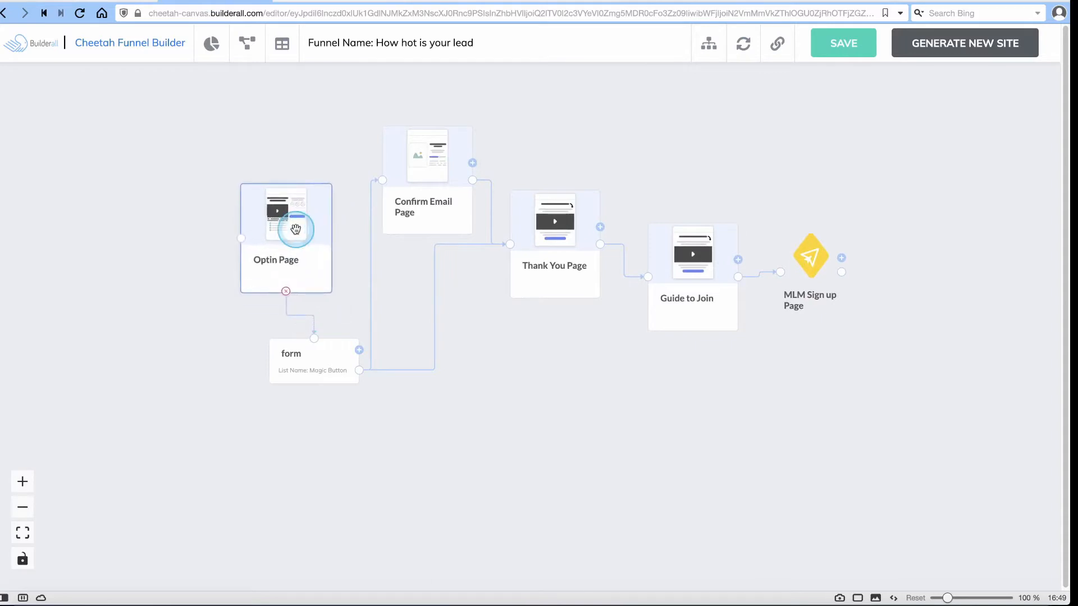
{"action": "left_click_drag", "start_coordinate": [440, 203], "coordinate": [441, 178]}
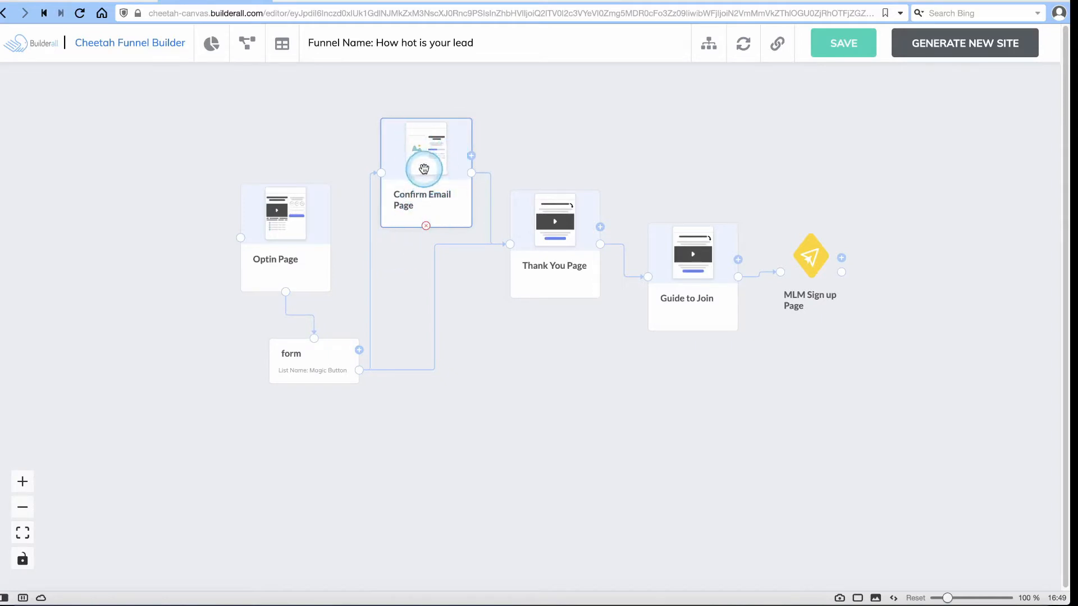
{"action": "left_click_drag", "start_coordinate": [432, 156], "coordinate": [452, 131]}
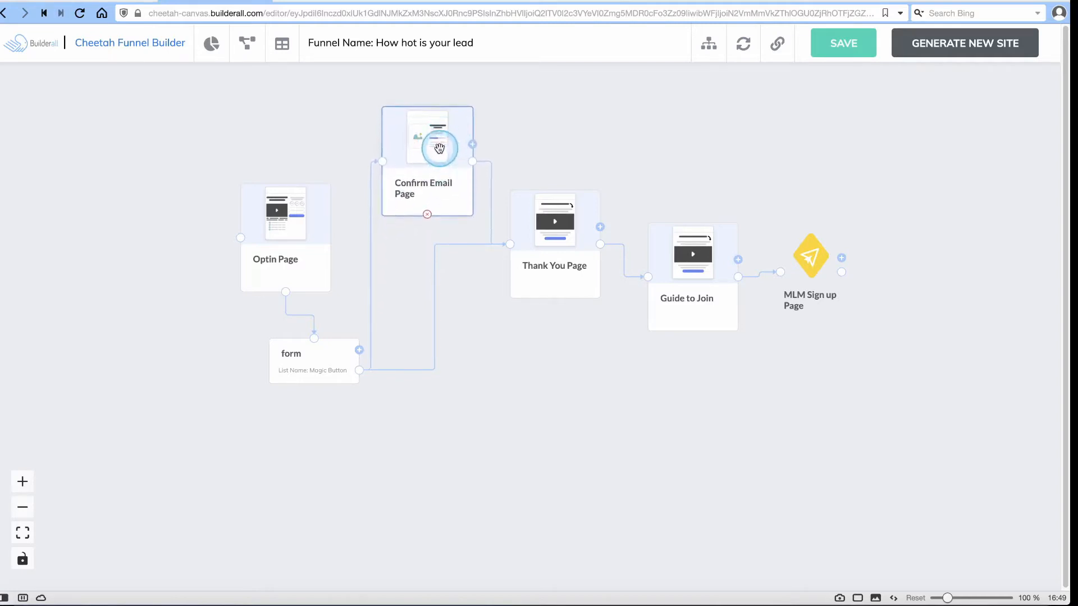
{"action": "left_click_drag", "start_coordinate": [434, 188], "coordinate": [436, 198]}
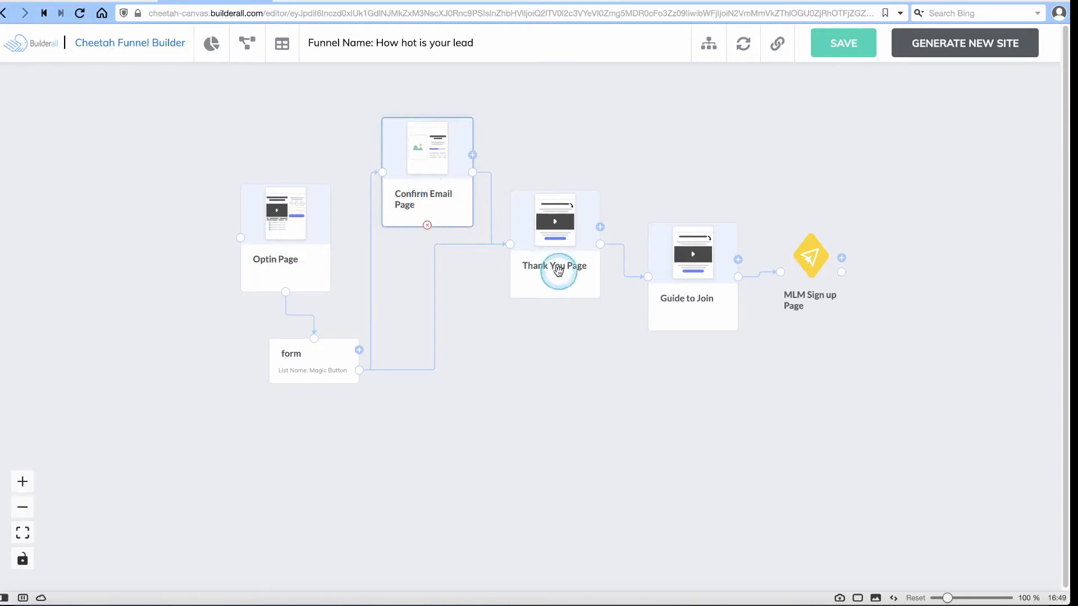
Align the Thank You, Guide to Join and MLM Sign up Page cards, then show the site's pages.
{"action": "mouse_move", "coordinate": [558, 272]}
{"action": "left_mouse_down"}
{"action": "mouse_move", "coordinate": [568, 207]}
{"action": "mouse_move", "coordinate": [566, 288]}
{"action": "left_mouse_up"}
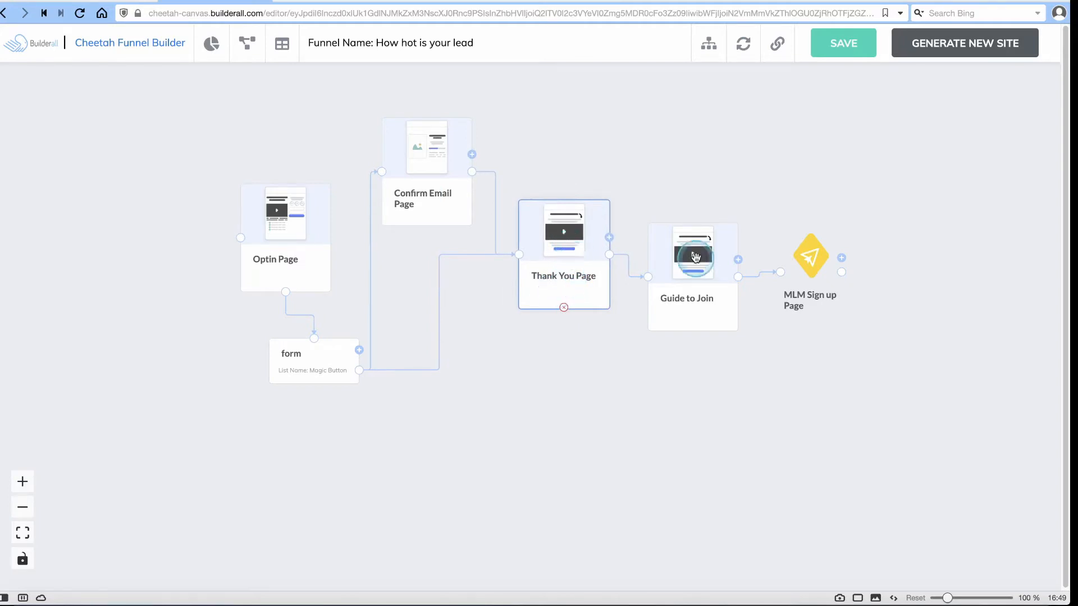
{"action": "left_click_drag", "start_coordinate": [694, 275], "coordinate": [686, 211]}
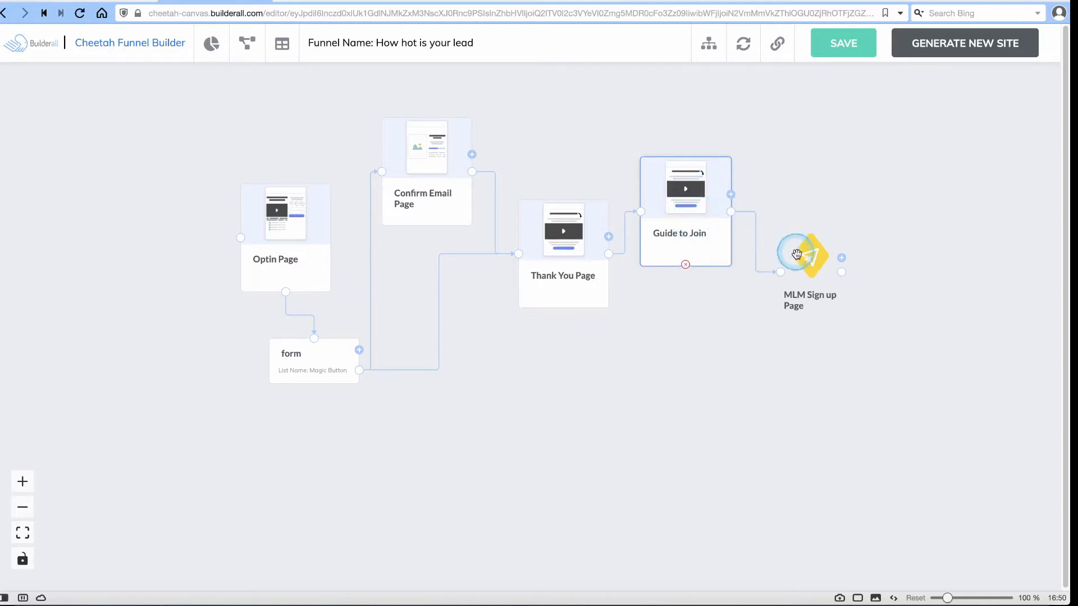
{"action": "left_click_drag", "start_coordinate": [804, 253], "coordinate": [809, 203]}
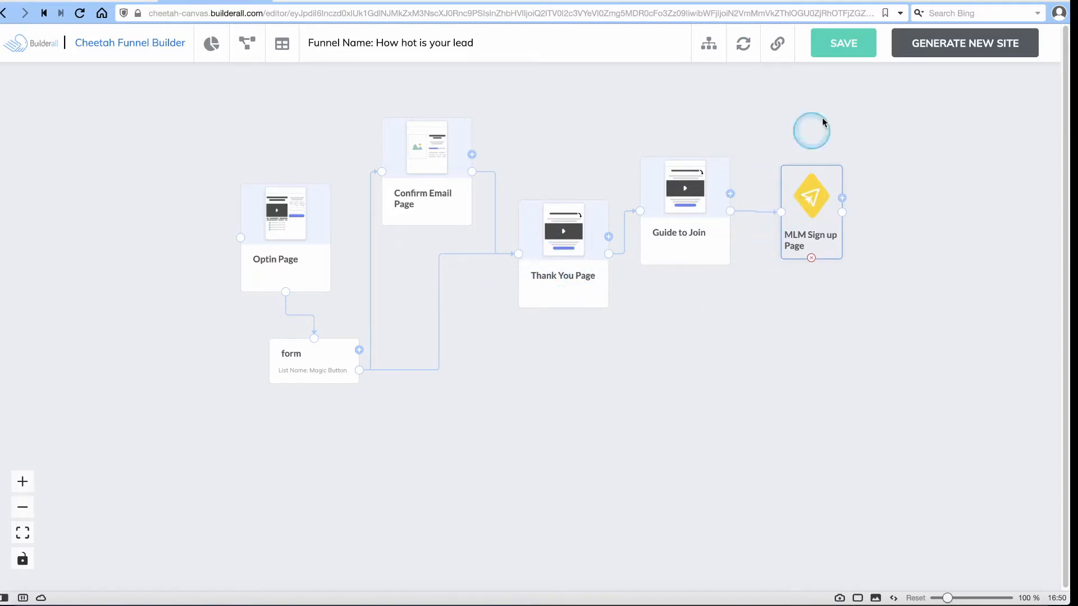
{"action": "left_click", "coordinate": [311, 7]}
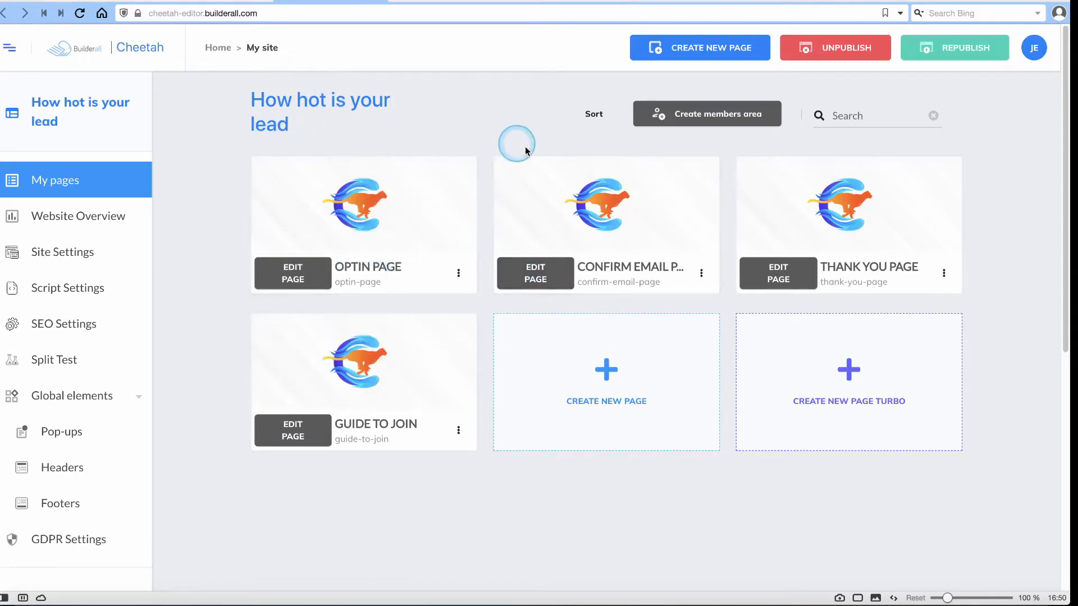
Move the form card up-left under the Optin Page and review its registration URL page mappings.
{"action": "left_click", "coordinate": [232, 1]}
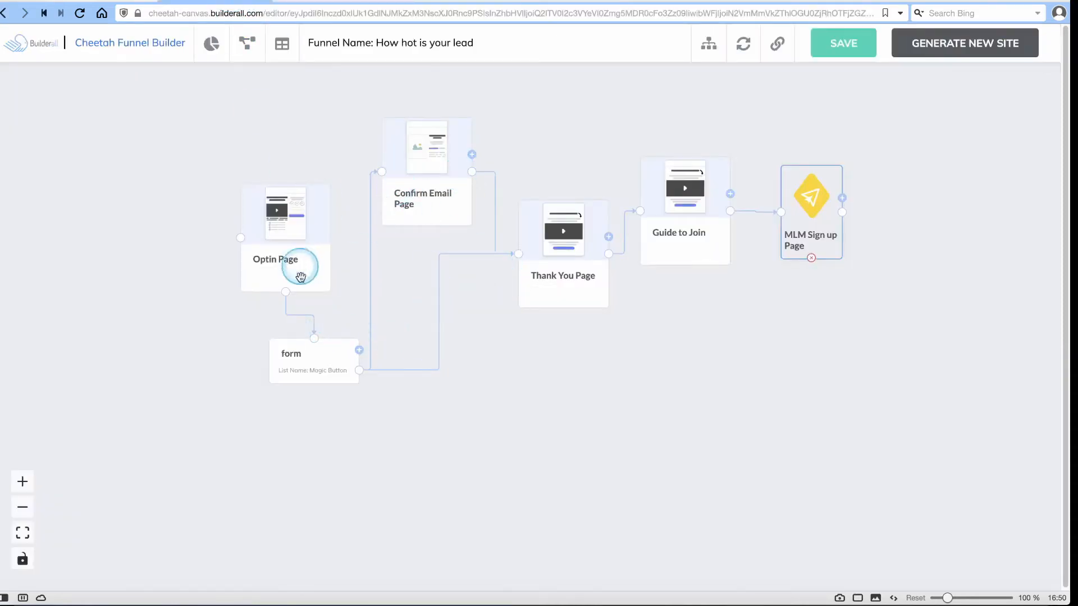
{"action": "left_click_drag", "start_coordinate": [315, 361], "coordinate": [303, 342]}
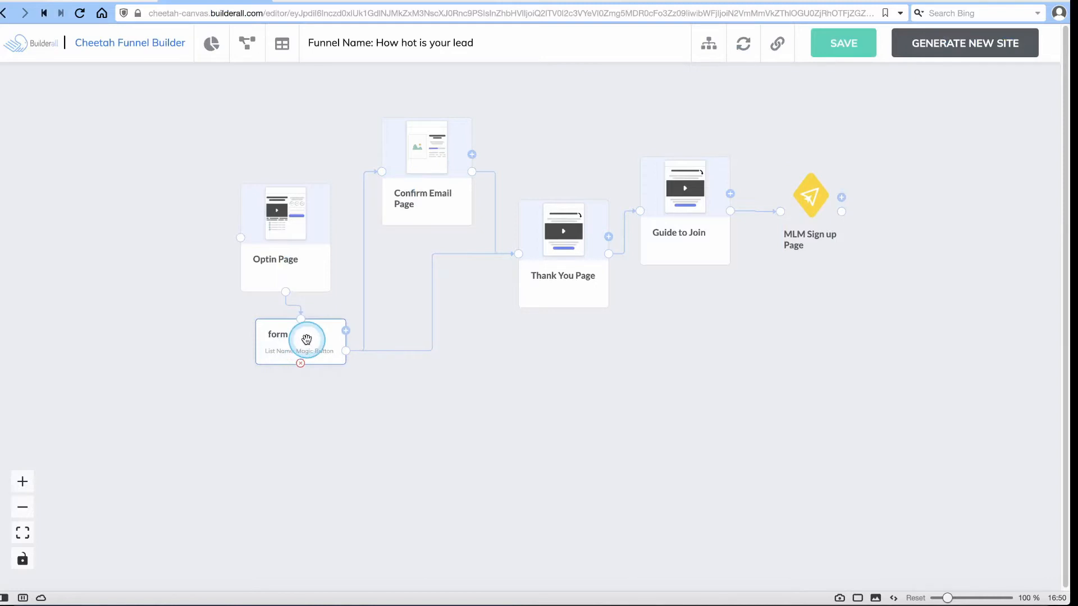
{"action": "left_click", "coordinate": [302, 342]}
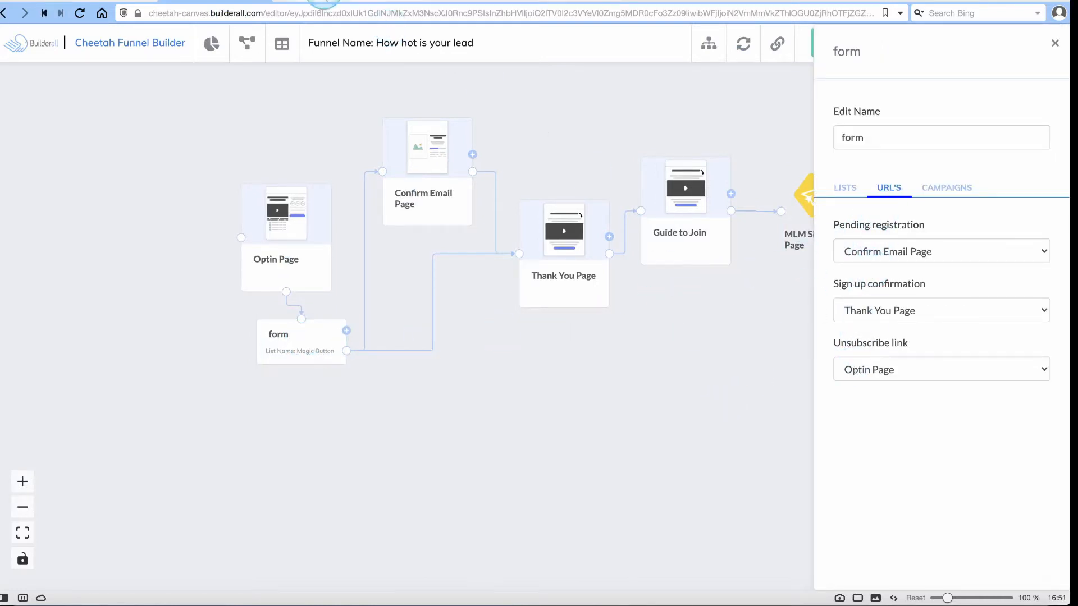
{"action": "left_click", "coordinate": [324, 1]}
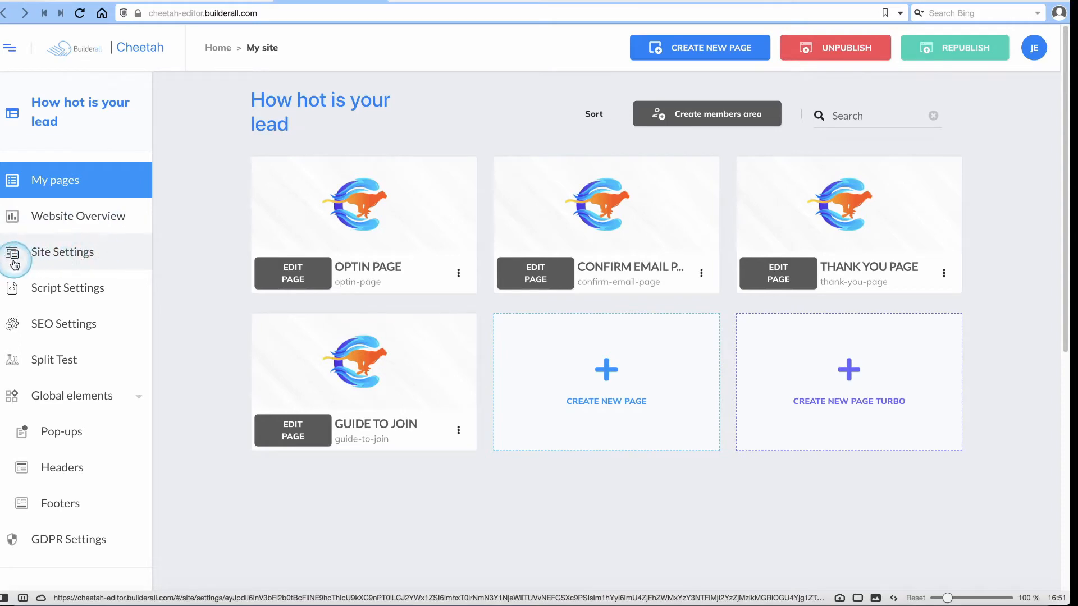
{"action": "left_click", "coordinate": [73, 254]}
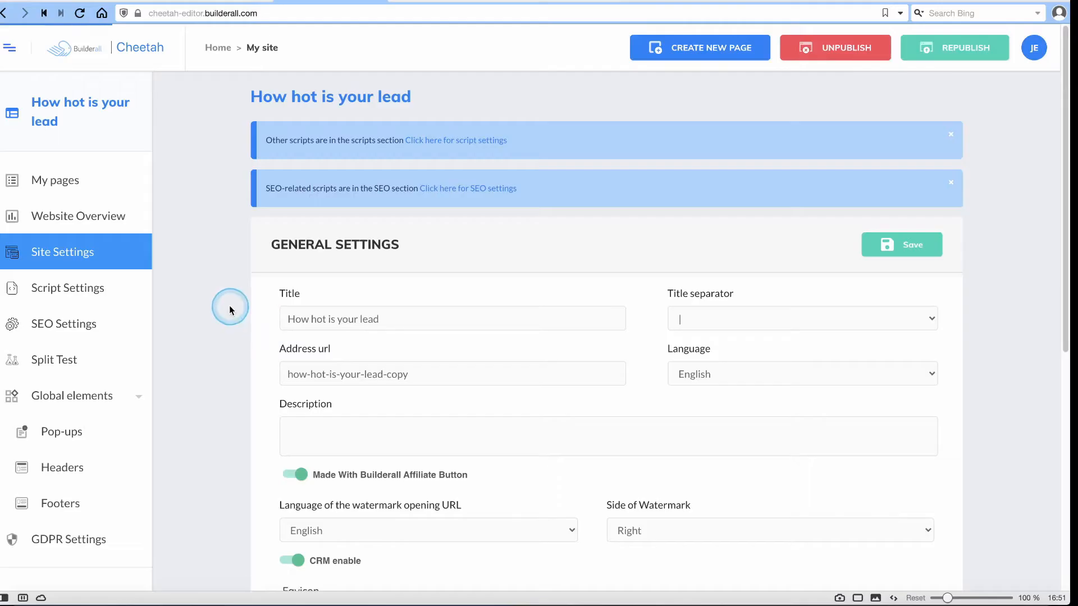
{"action": "scroll", "coordinate": [229, 306], "scroll_direction": "down", "scroll_amount": 4}
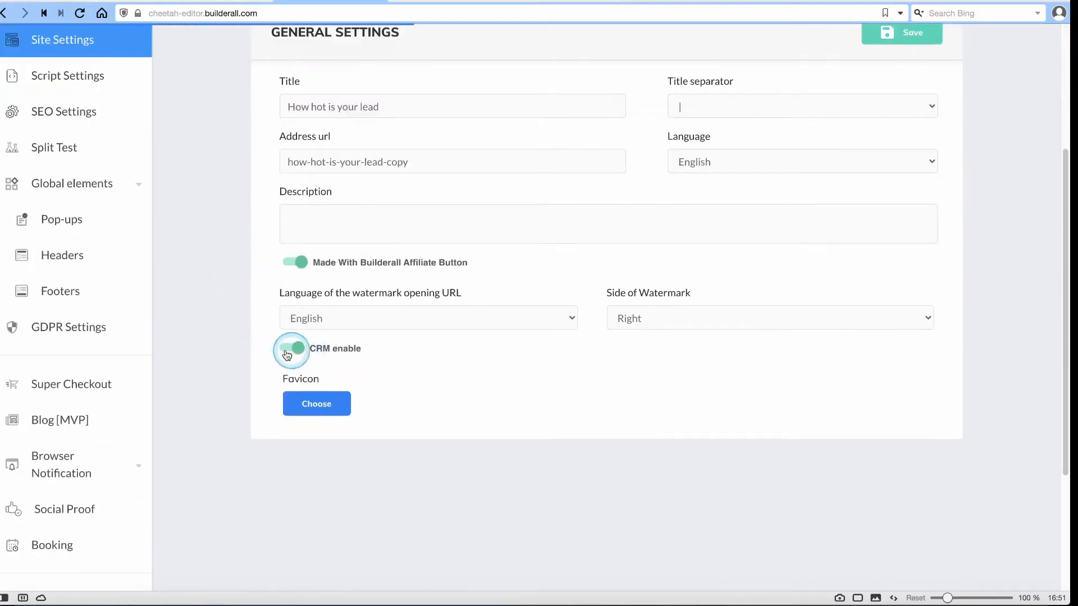
{"action": "scroll", "coordinate": [713, 386], "scroll_direction": "up", "scroll_amount": 4}
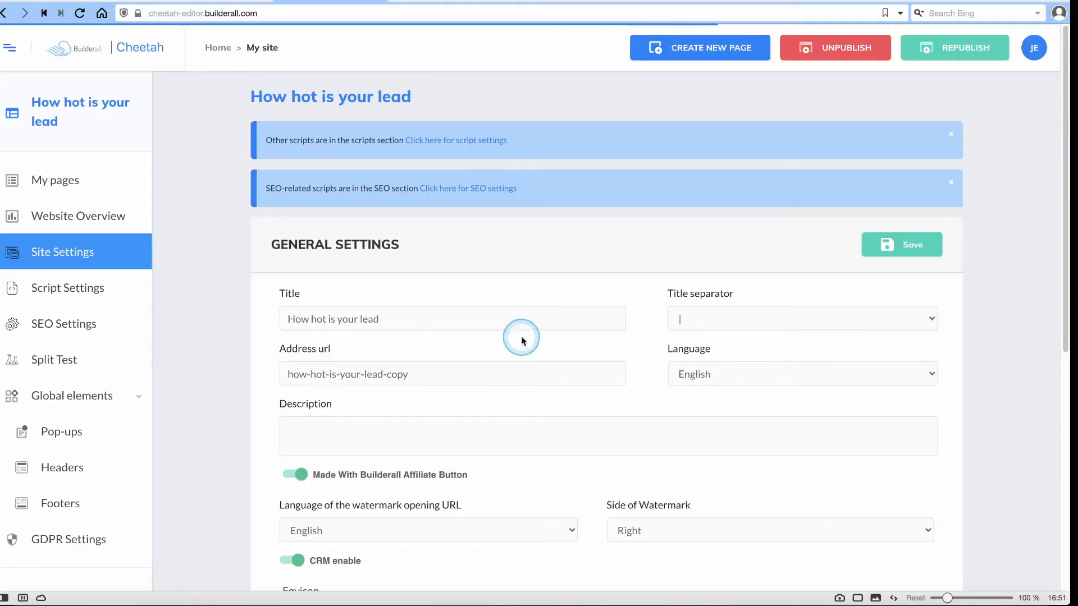
{"action": "left_click", "coordinate": [40, 180]}
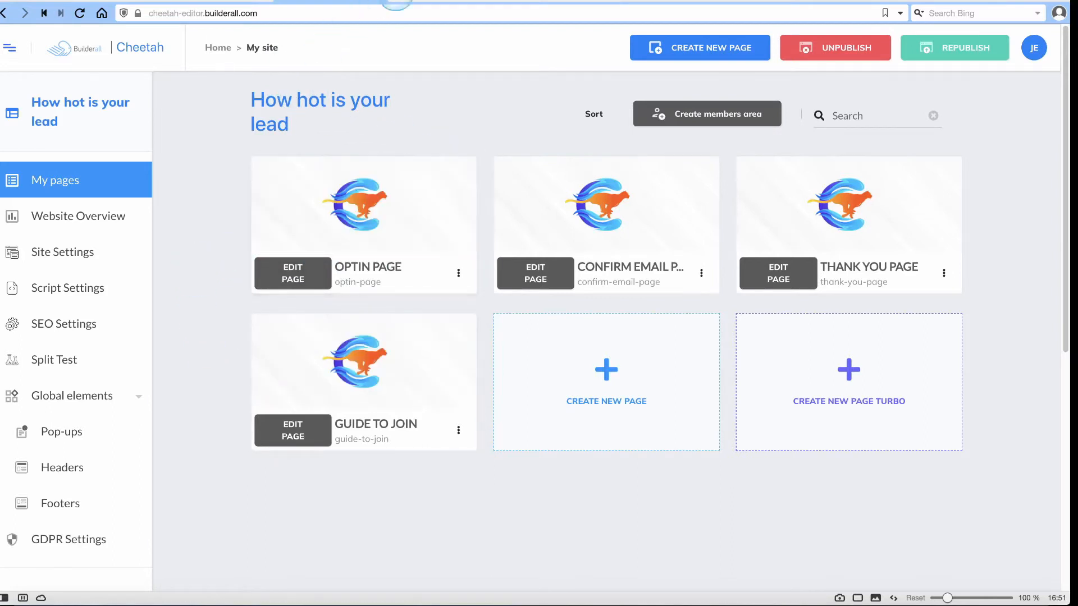
{"action": "left_click", "coordinate": [441, 2]}
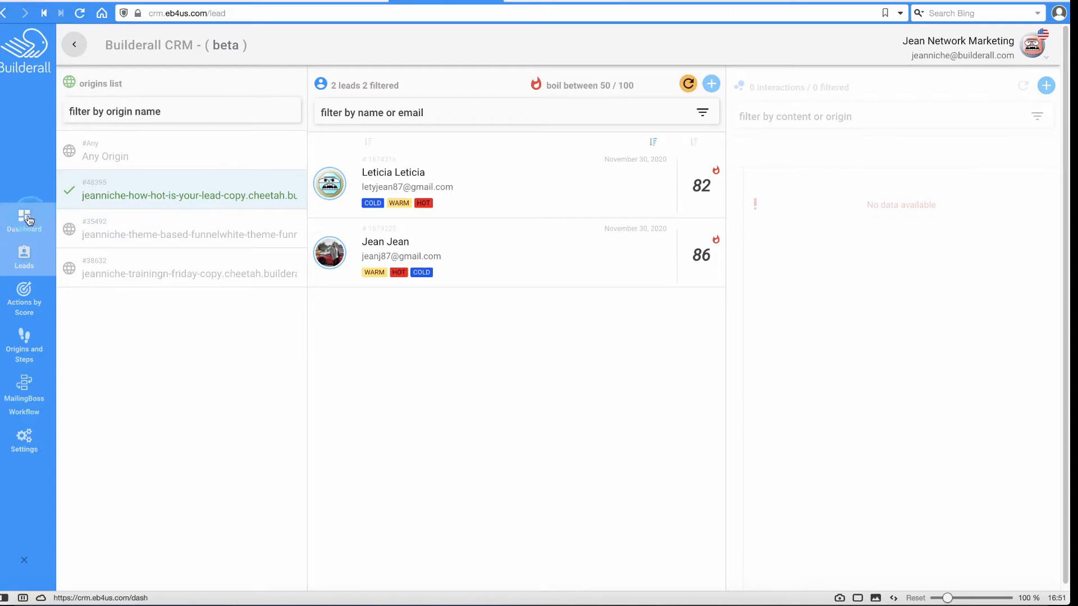
{"action": "left_click", "coordinate": [496, 259]}
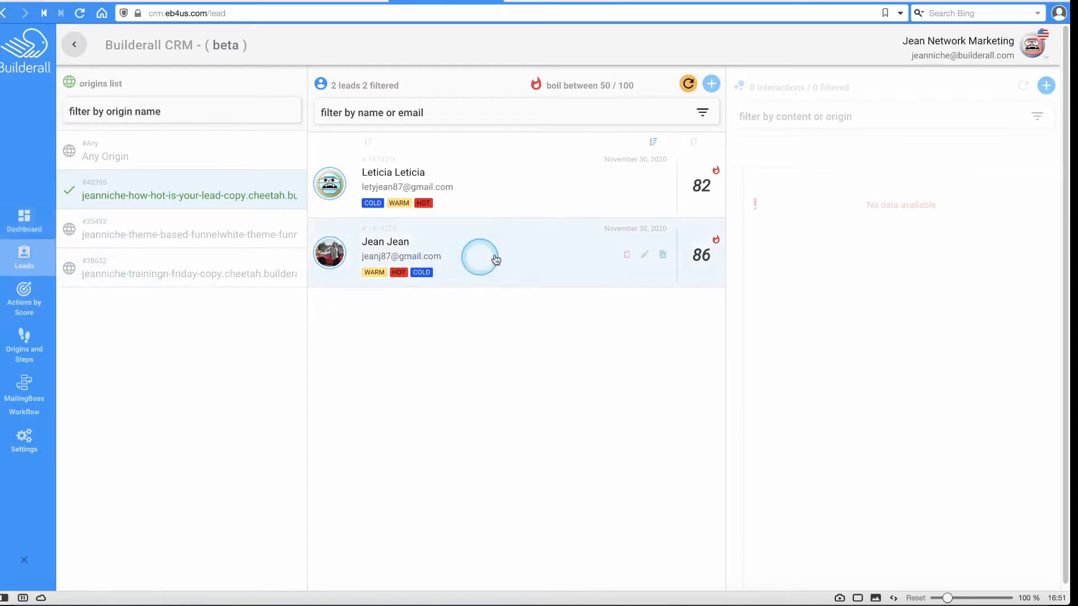
{"action": "left_click", "coordinate": [496, 252]}
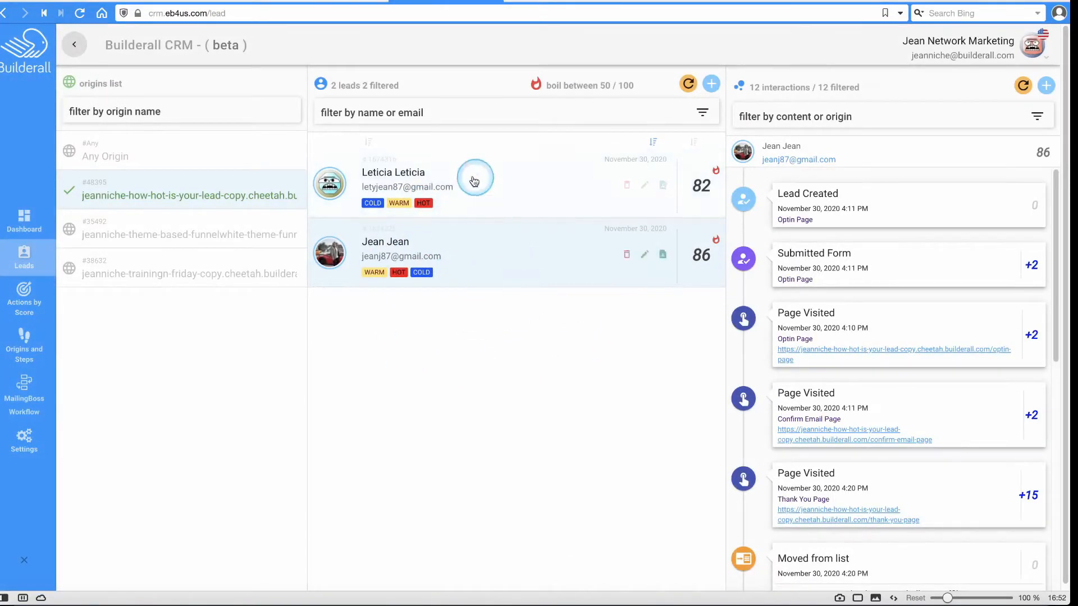
{"action": "left_click", "coordinate": [449, 193]}
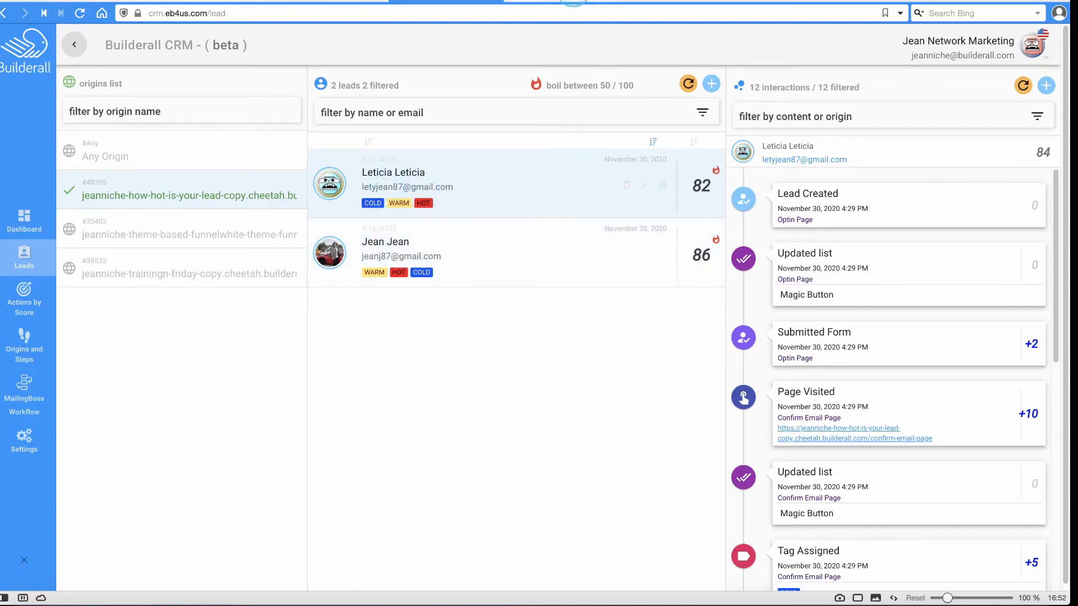
{"action": "left_click", "coordinate": [344, 2]}
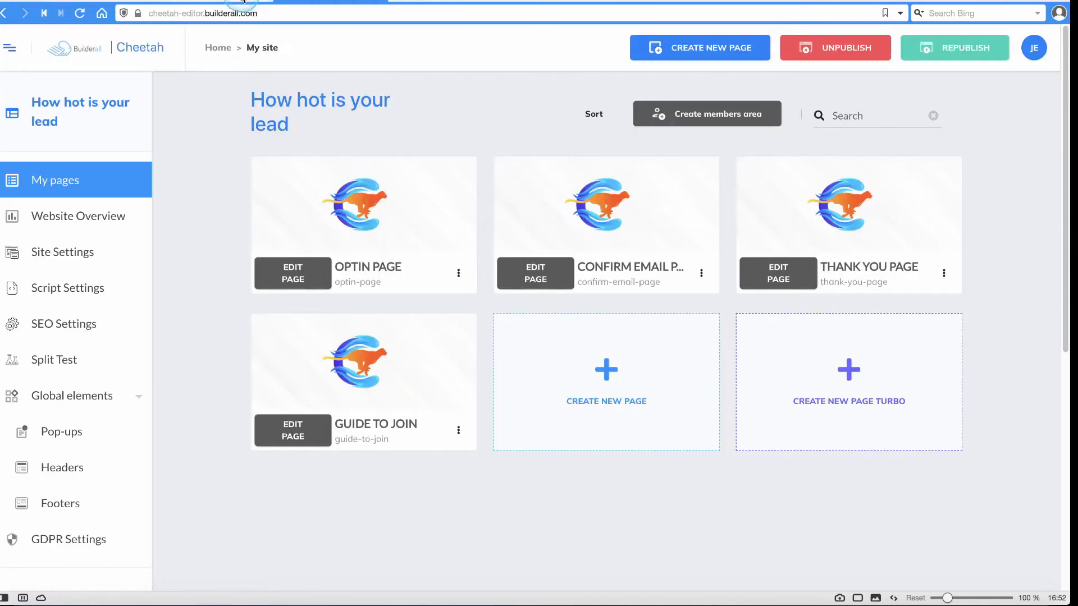
Cycle from the funnel canvas and page list back to the CRM leads.
{"action": "left_click", "coordinate": [243, 2]}
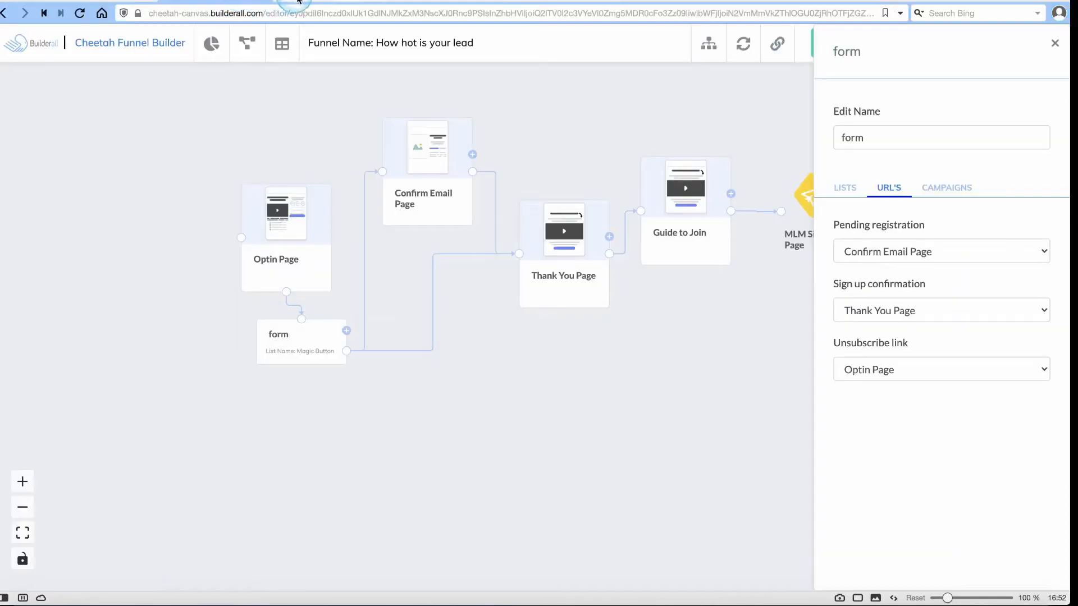
{"action": "left_click", "coordinate": [334, 2]}
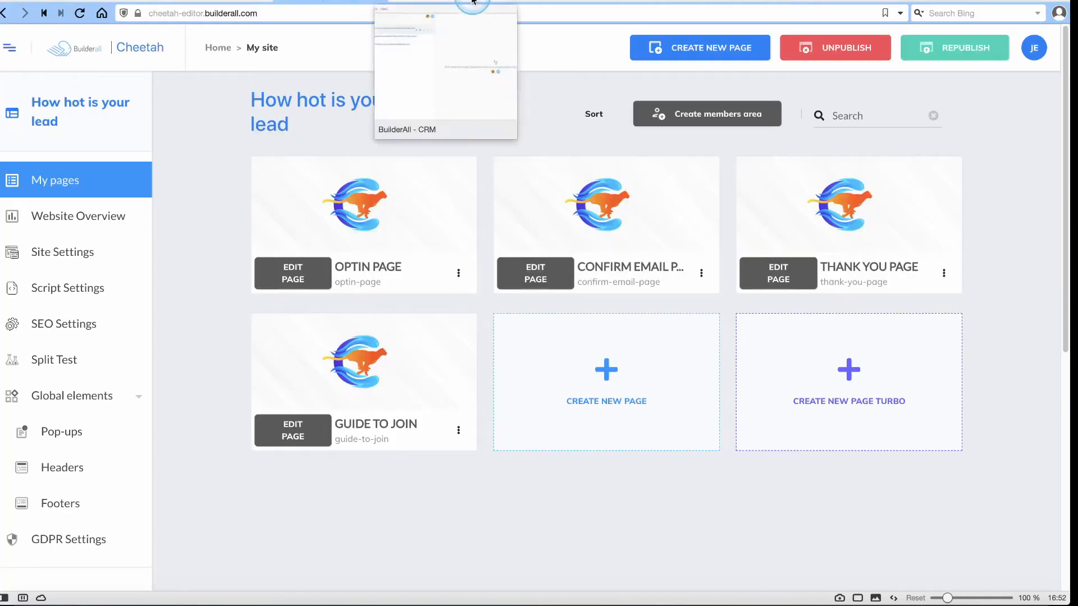
{"action": "left_click", "coordinate": [464, 2]}
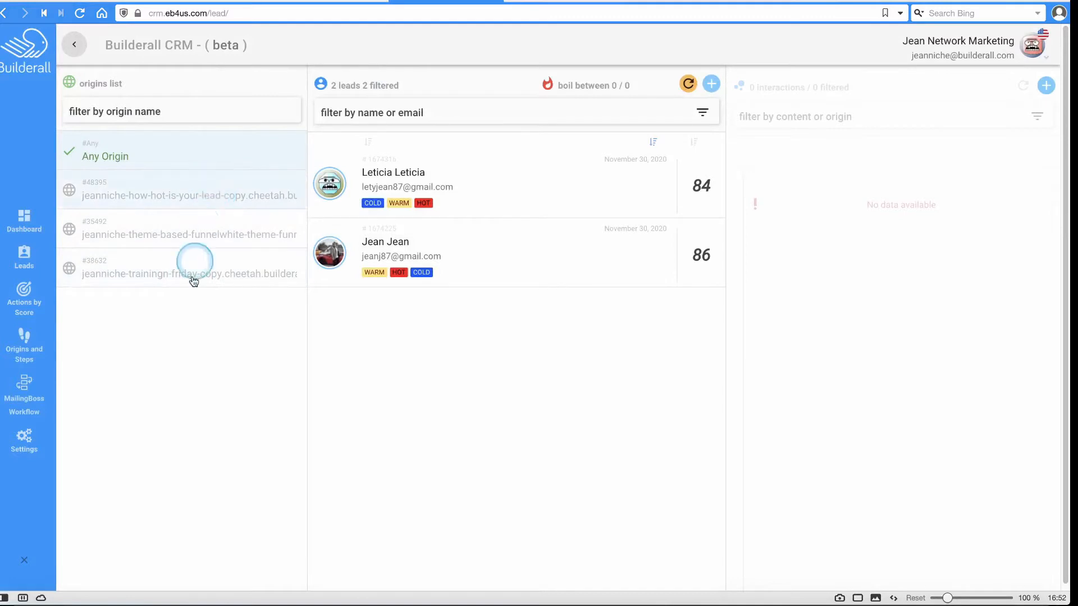
Compare leads from the how-hot-is-your-lead, theme-based and training funnel origins, then open Origins and Steps.
{"action": "left_click", "coordinate": [161, 194]}
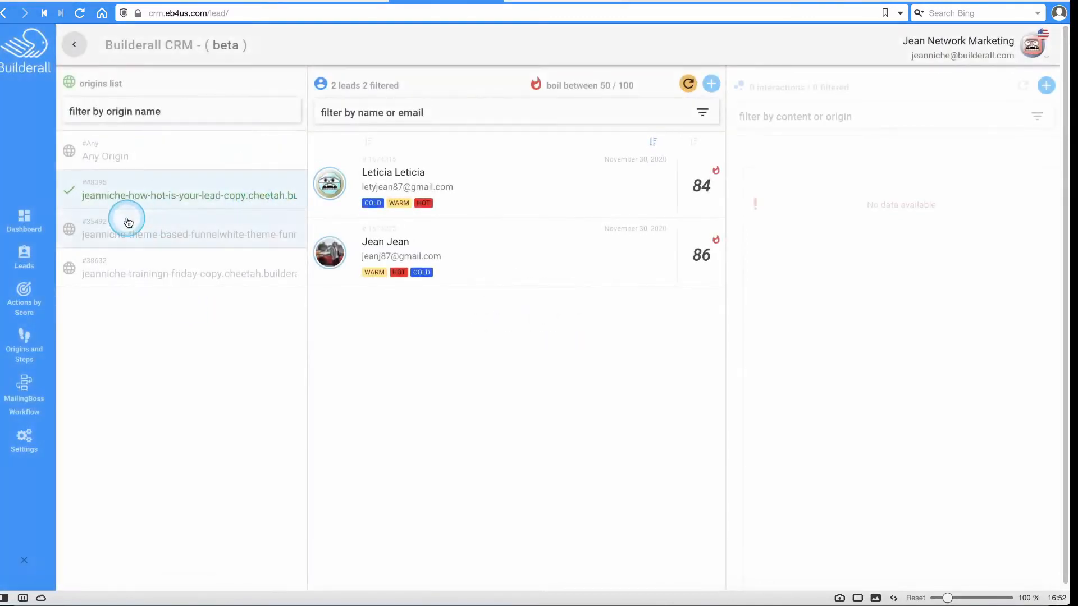
{"action": "left_click", "coordinate": [237, 237]}
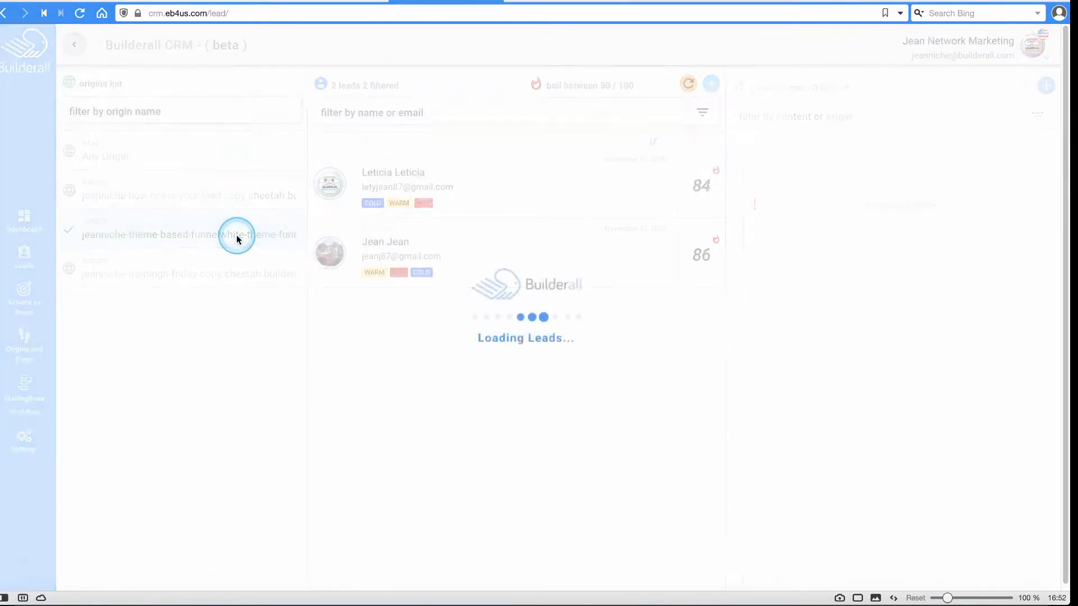
{"action": "left_click", "coordinate": [202, 274]}
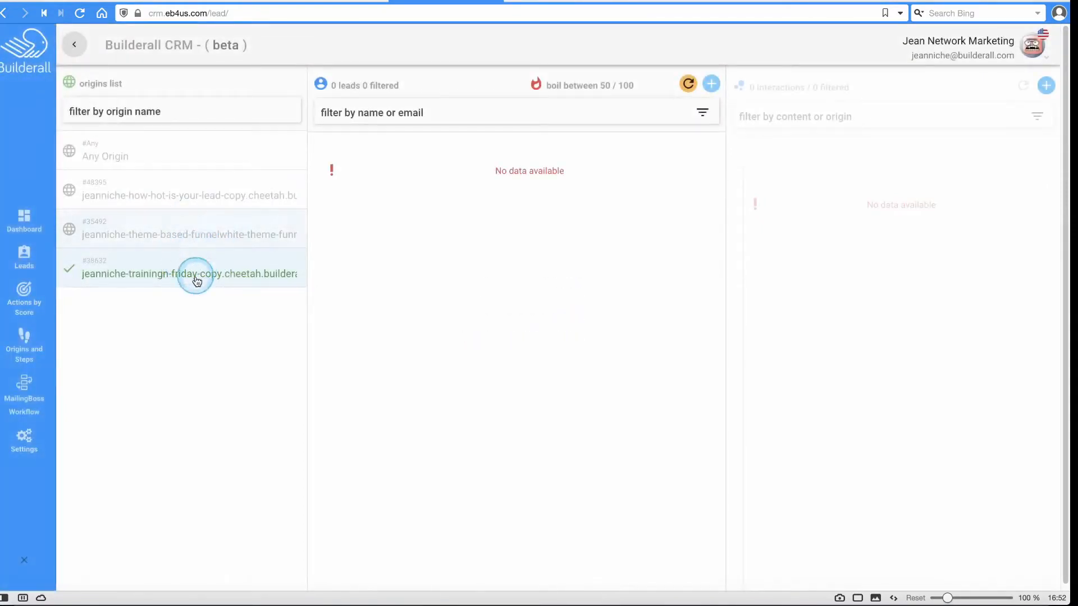
{"action": "left_click", "coordinate": [208, 236]}
{"action": "left_click", "coordinate": [197, 188]}
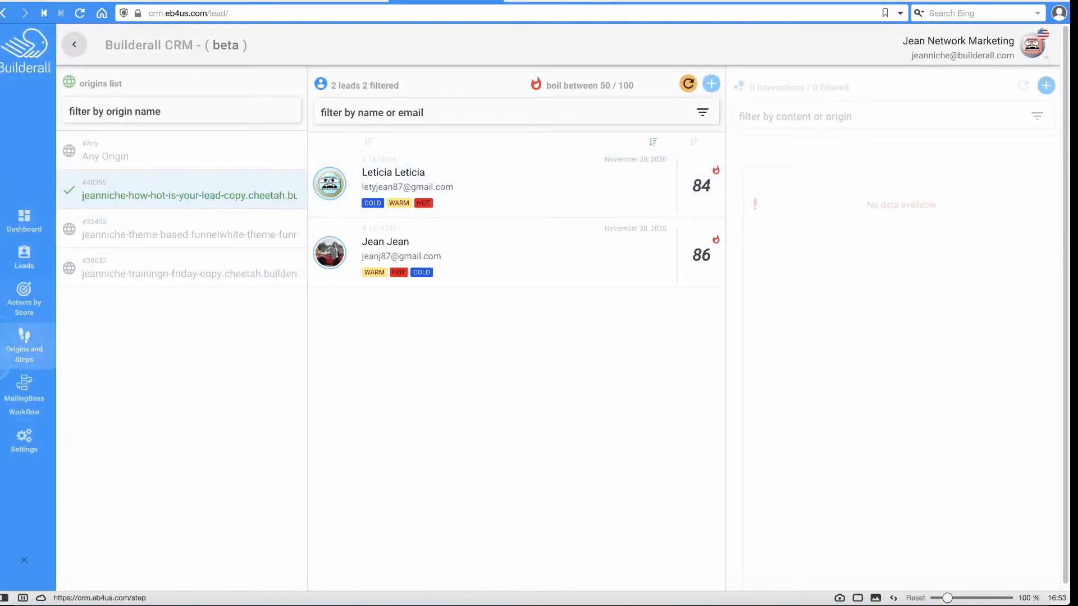
{"action": "left_click", "coordinate": [27, 347]}
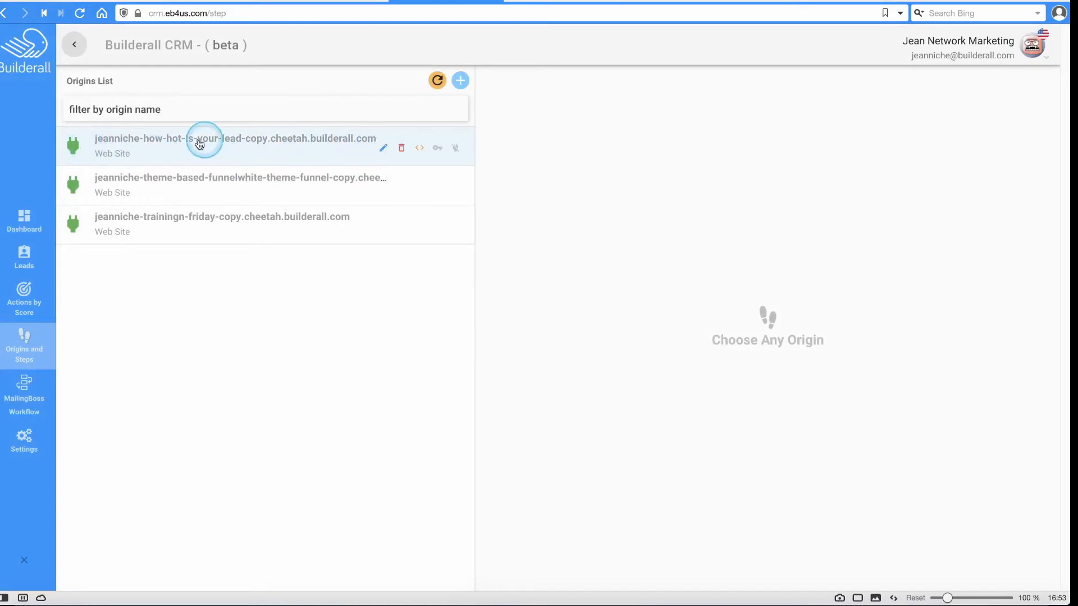
Show the How hot is your lead origin's steps and edit its Confirm Email Page step.
{"action": "left_click", "coordinate": [238, 140]}
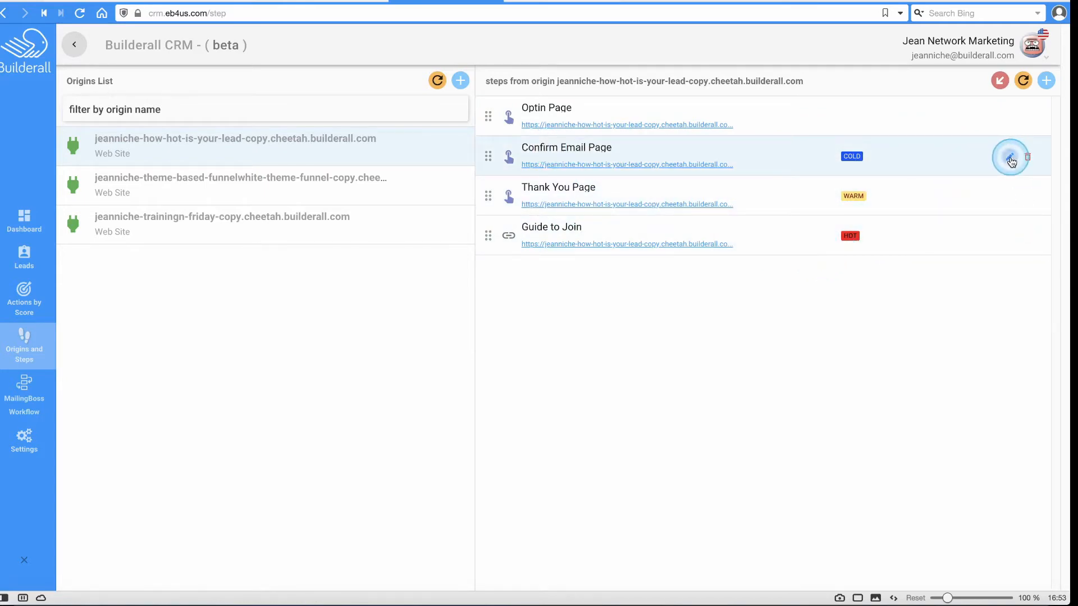
{"action": "left_click", "coordinate": [1010, 160]}
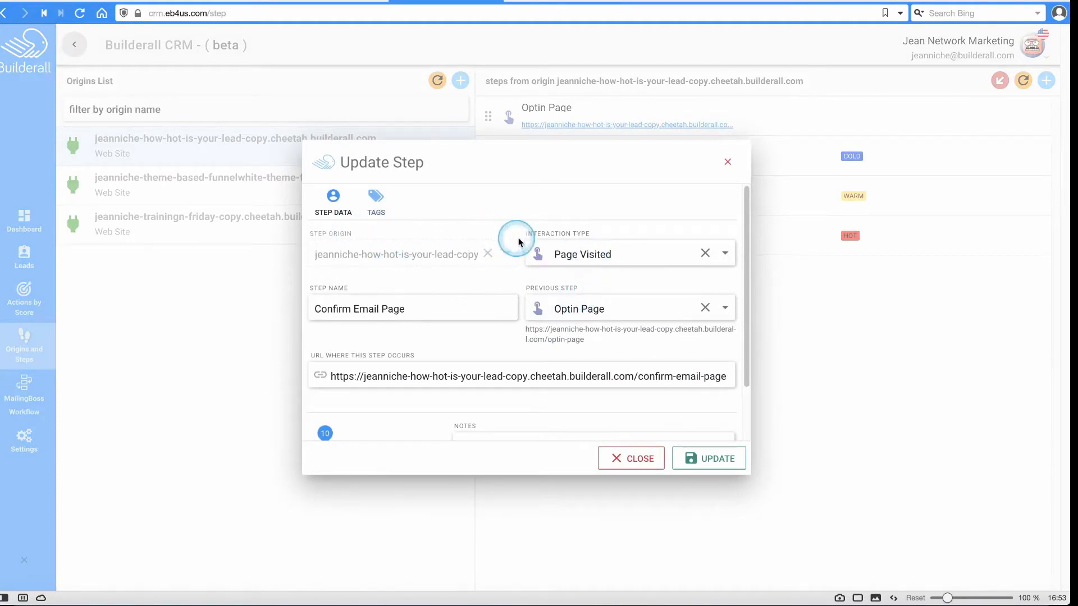
Check the Confirm Email Page step's interaction type and keep only the COLD tag.
{"action": "left_click", "coordinate": [577, 255]}
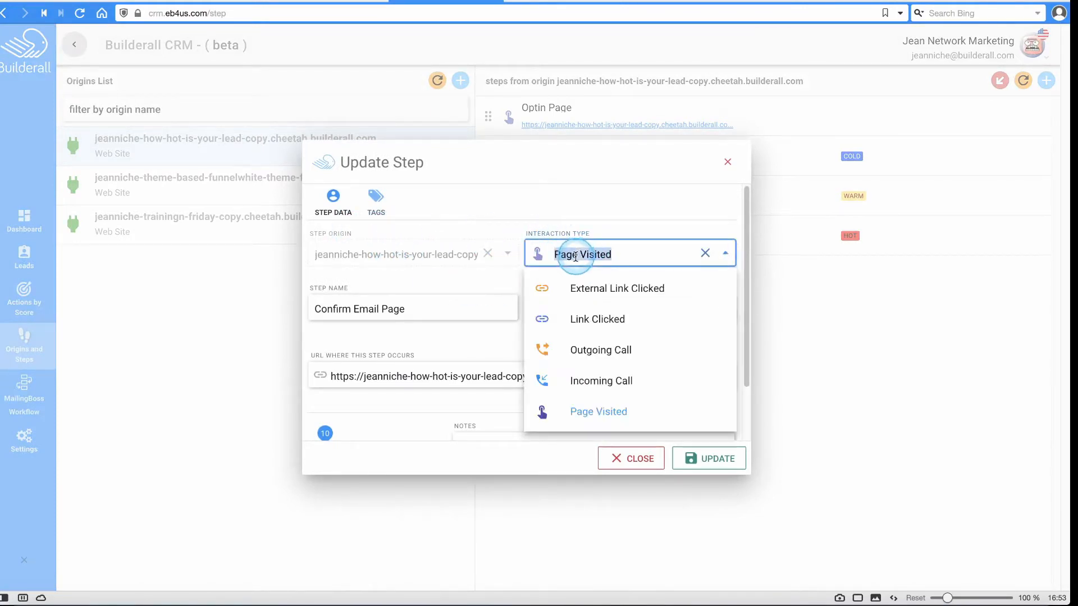
{"action": "left_click", "coordinate": [571, 232]}
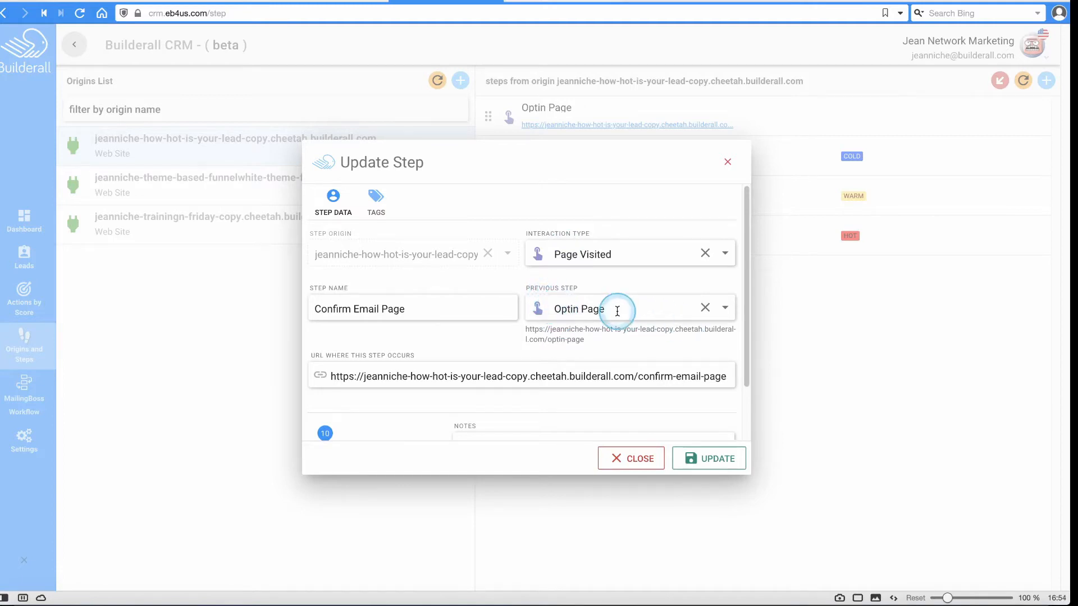
{"action": "scroll", "coordinate": [500, 308], "scroll_direction": "down", "scroll_amount": 2}
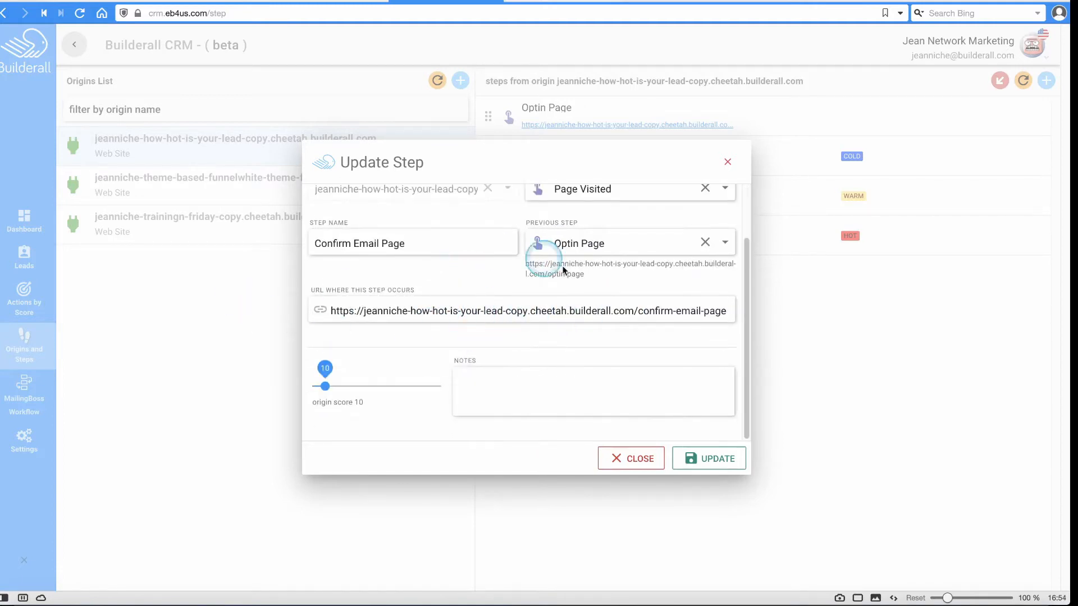
{"action": "scroll", "coordinate": [404, 250], "scroll_direction": "up", "scroll_amount": 2}
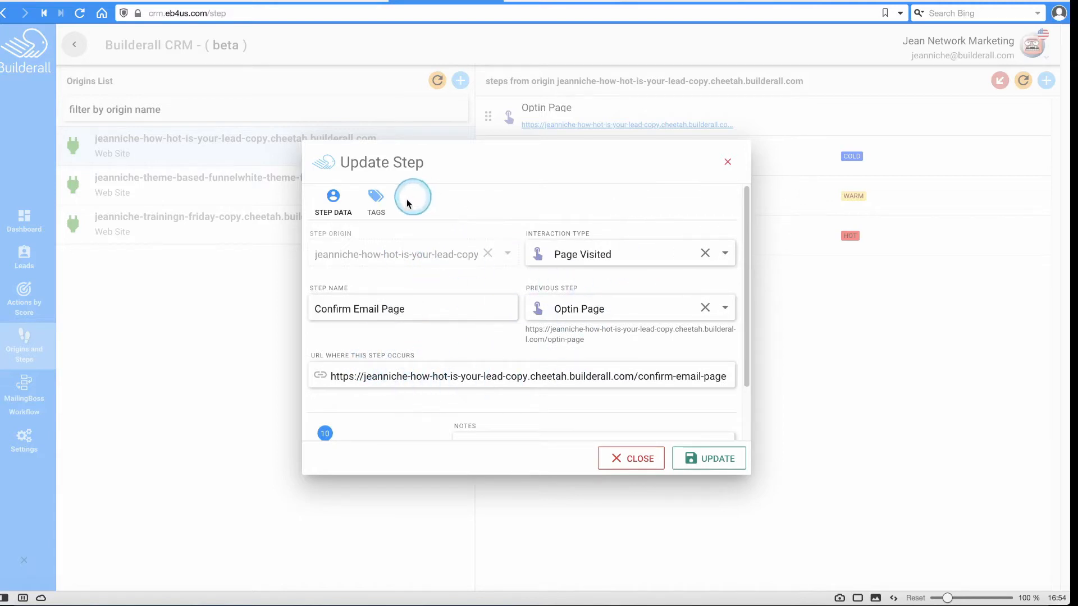
{"action": "left_click", "coordinate": [374, 202]}
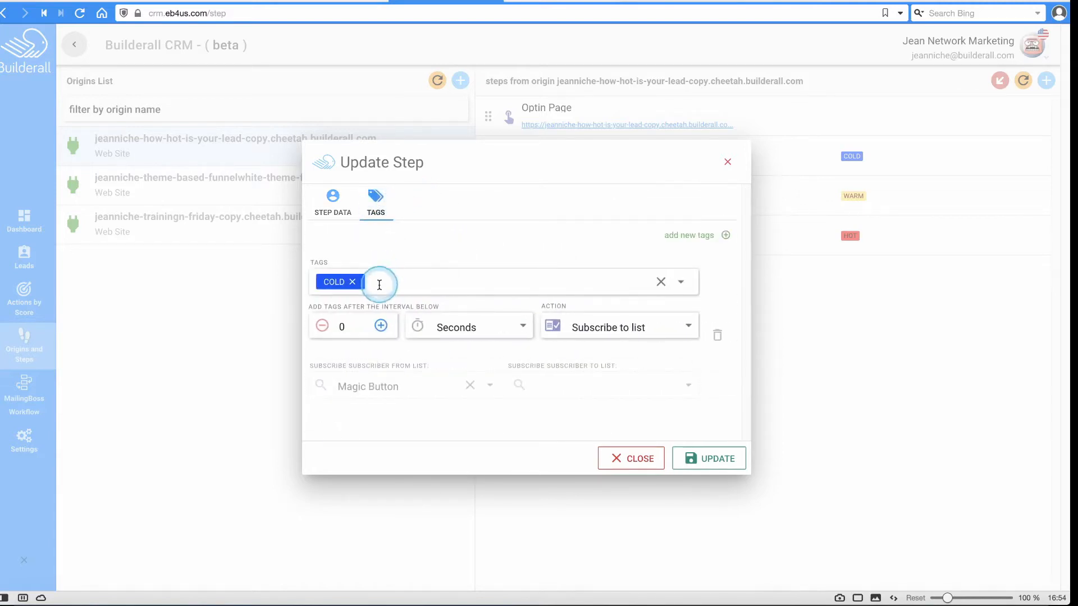
{"action": "left_click", "coordinate": [392, 281]}
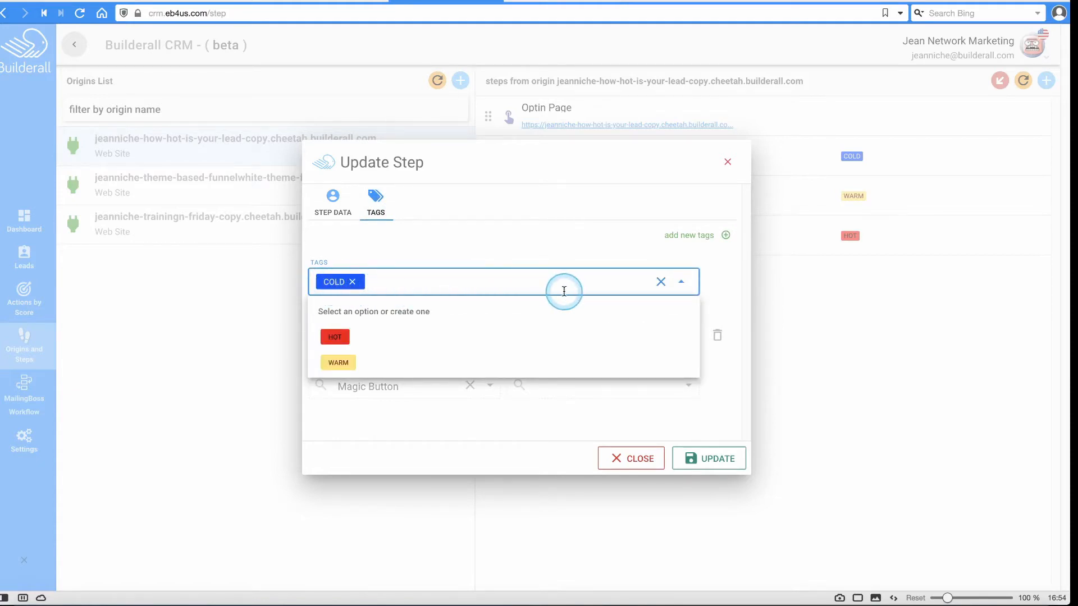
{"action": "type", "text": "COLDI"}
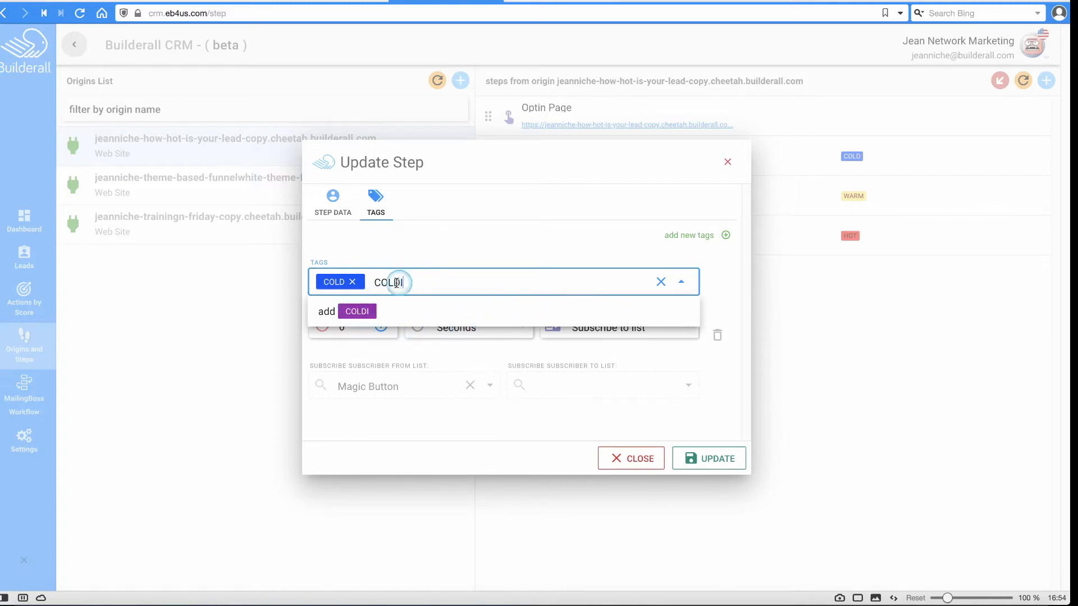
{"action": "key", "text": "BackSpace"}
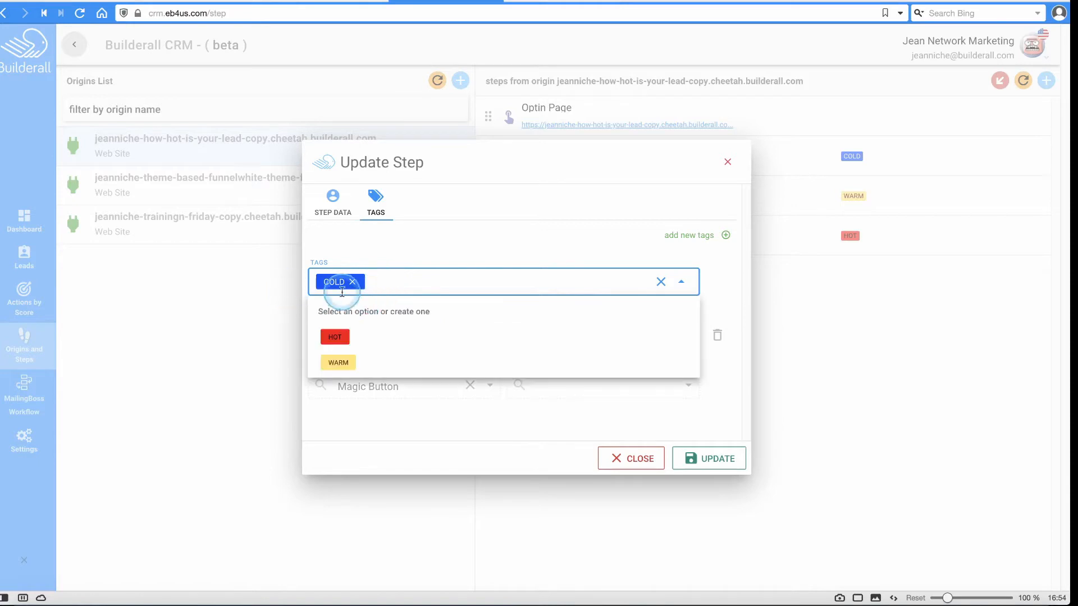
{"action": "left_click", "coordinate": [366, 254]}
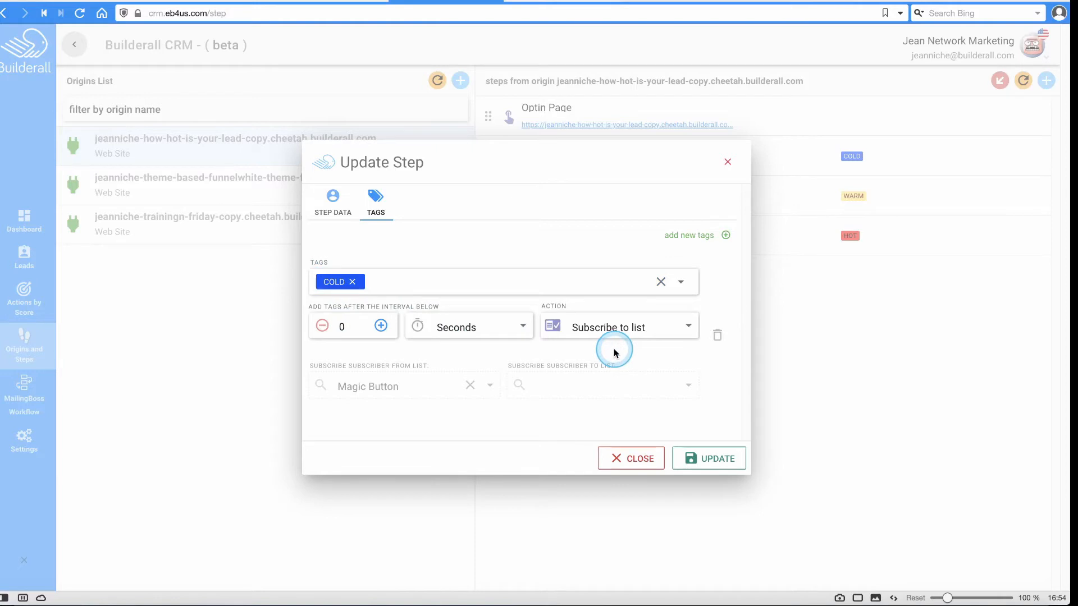
Set the step's list action to 'no action' and save it.
{"action": "left_click", "coordinate": [616, 334]}
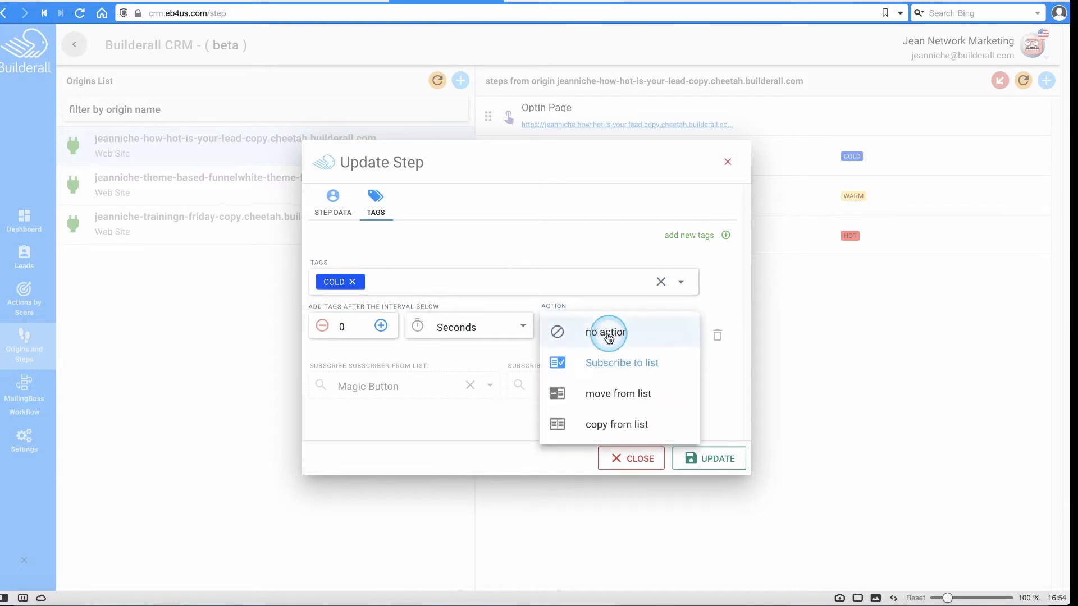
{"action": "left_click", "coordinate": [585, 336]}
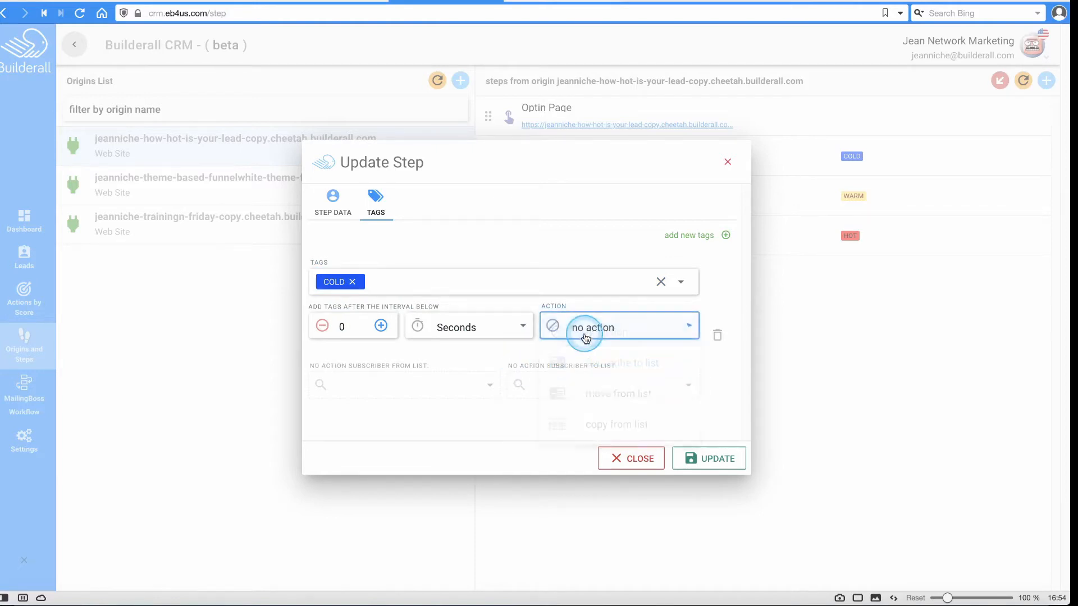
{"action": "left_click", "coordinate": [721, 461]}
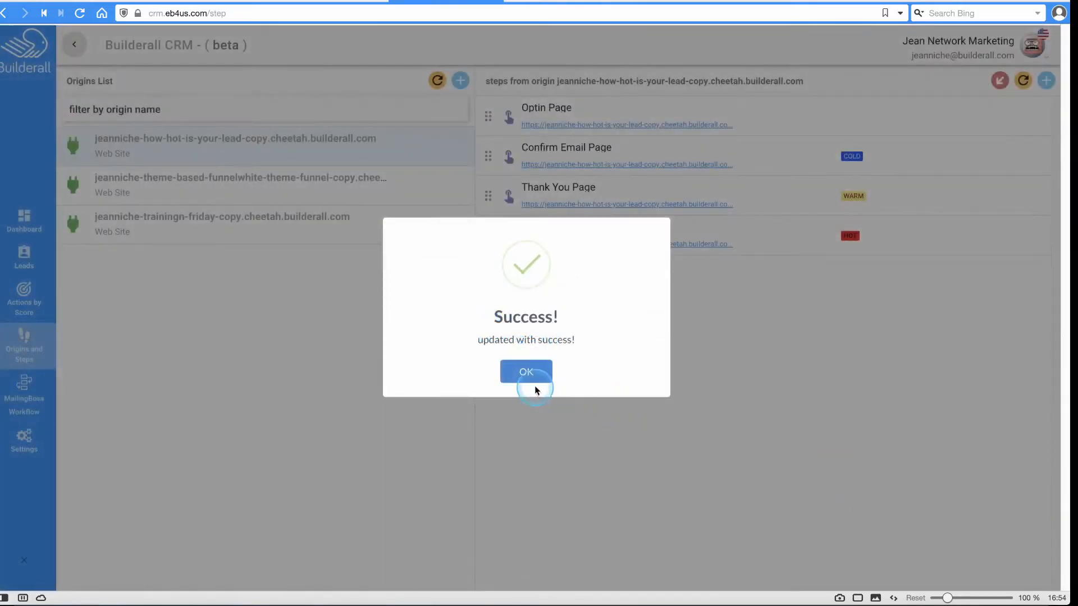
{"action": "left_click", "coordinate": [530, 372]}
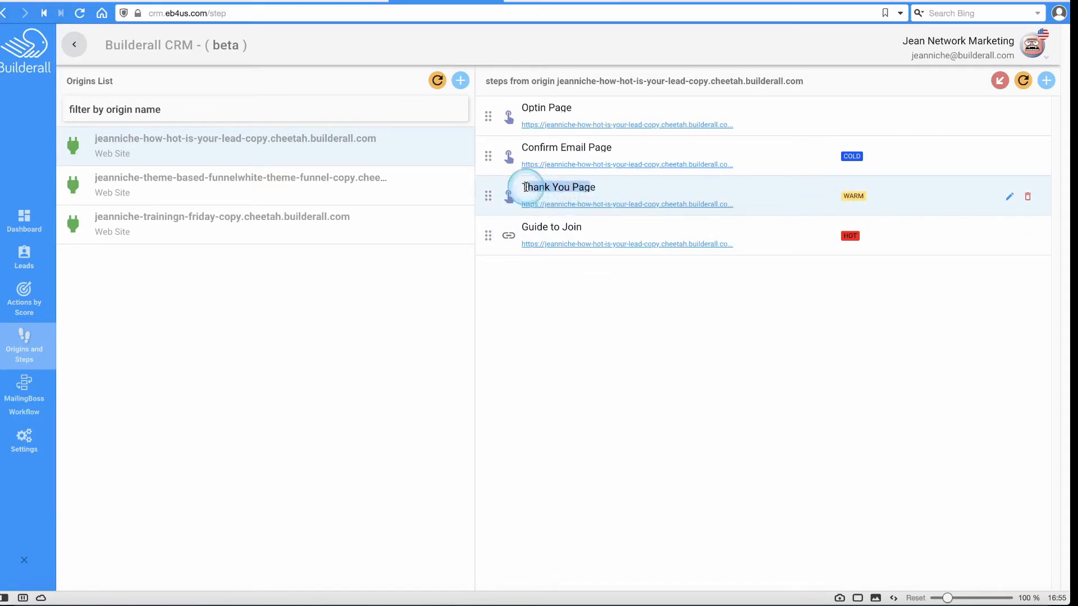
Open the Thank You Page step for editing.
{"action": "left_click_drag", "start_coordinate": [597, 187], "coordinate": [518, 188]}
{"action": "left_click", "coordinate": [547, 189]}
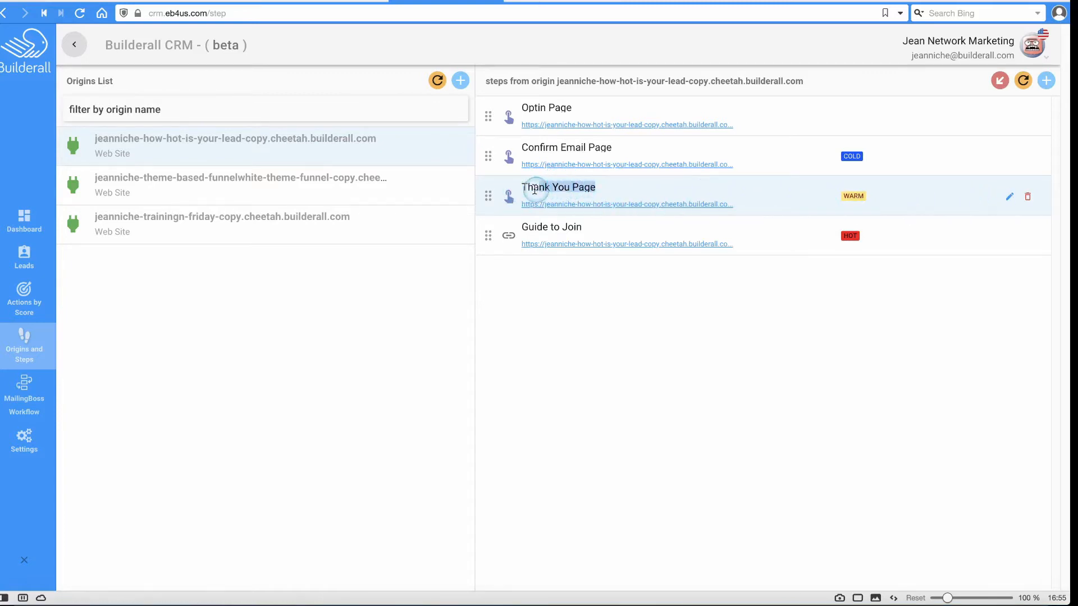
{"action": "left_click", "coordinate": [1010, 200]}
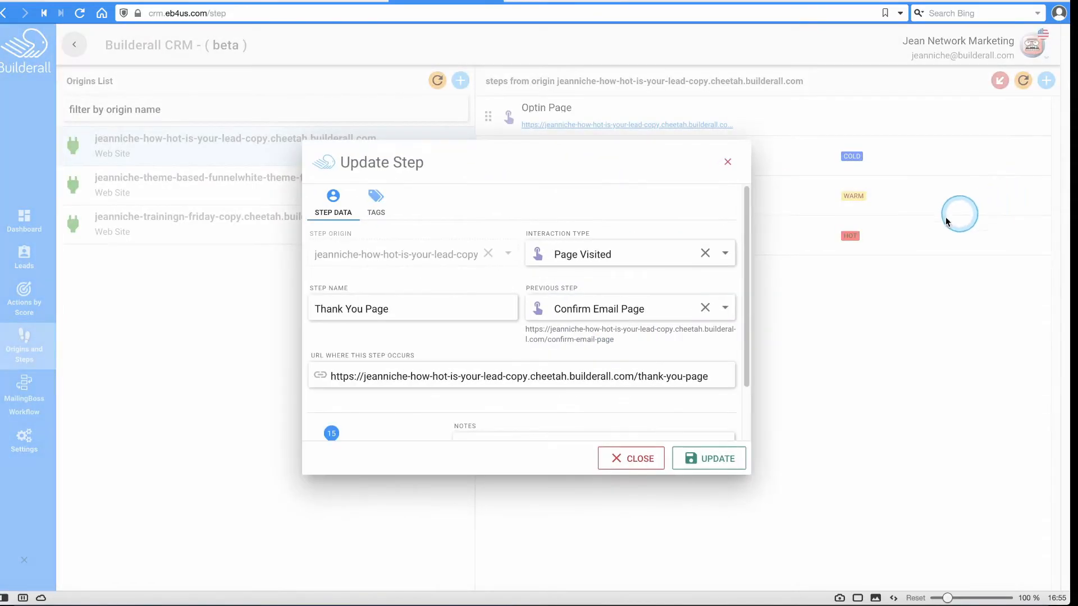
Keep the step as Page Visited following Confirm Email Page.
{"action": "left_click", "coordinate": [565, 257]}
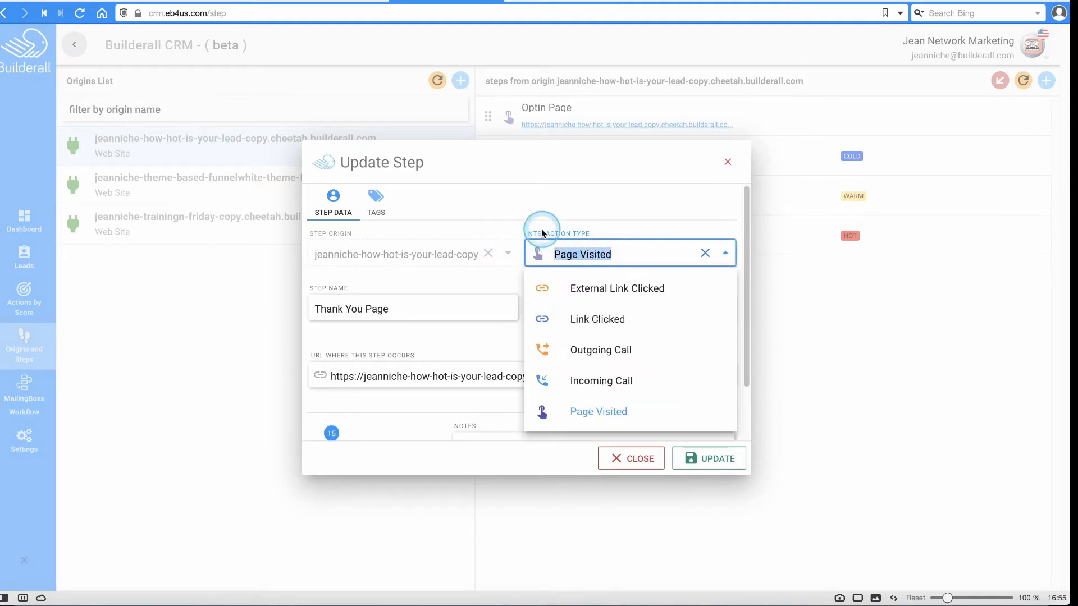
{"action": "left_click", "coordinate": [596, 249]}
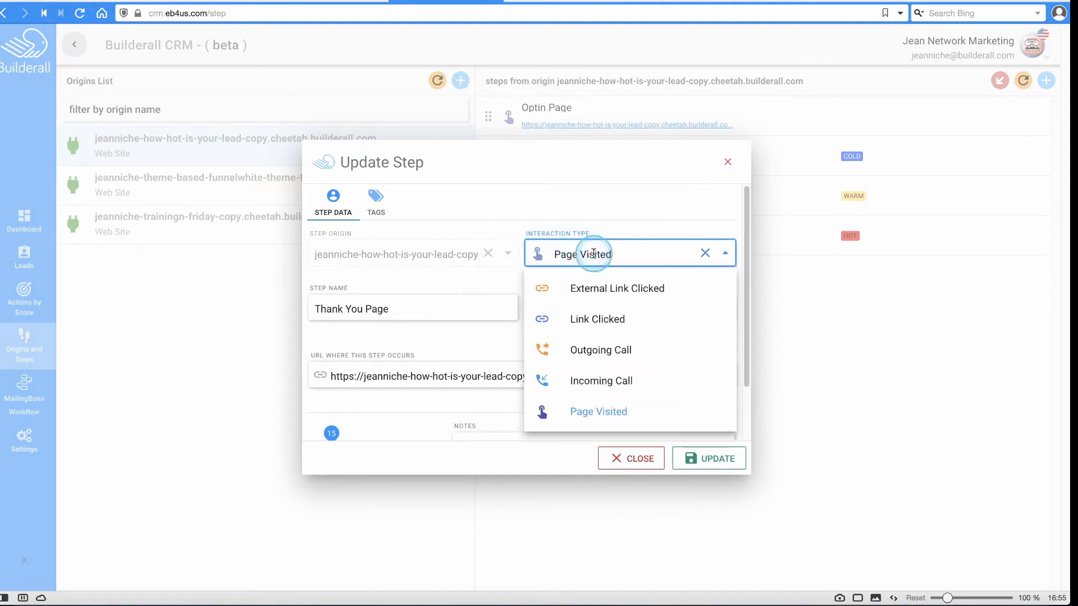
{"action": "left_click", "coordinate": [479, 310]}
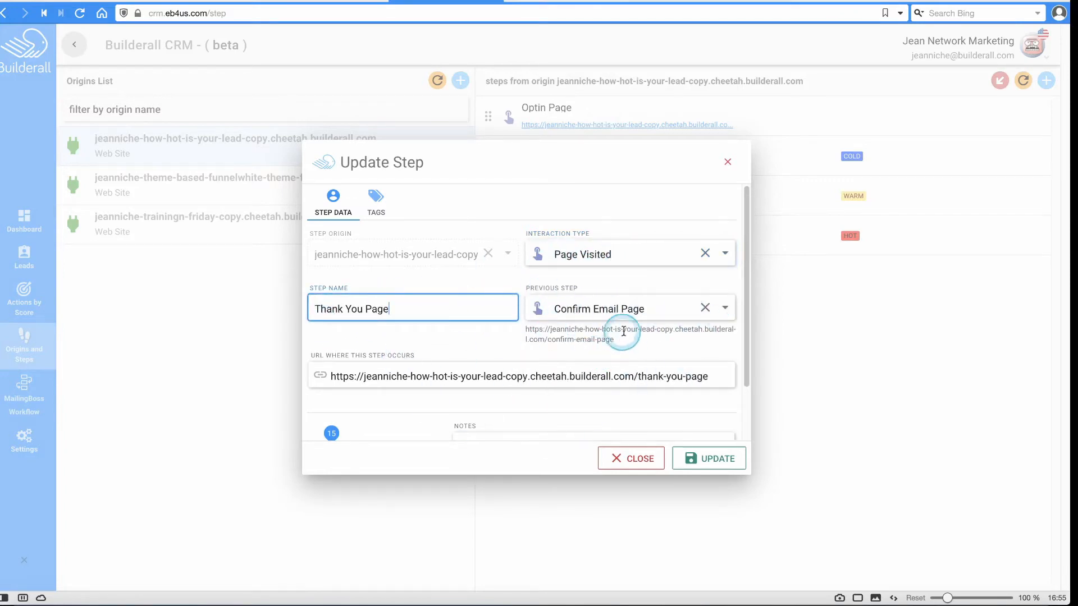
{"action": "left_click", "coordinate": [614, 315]}
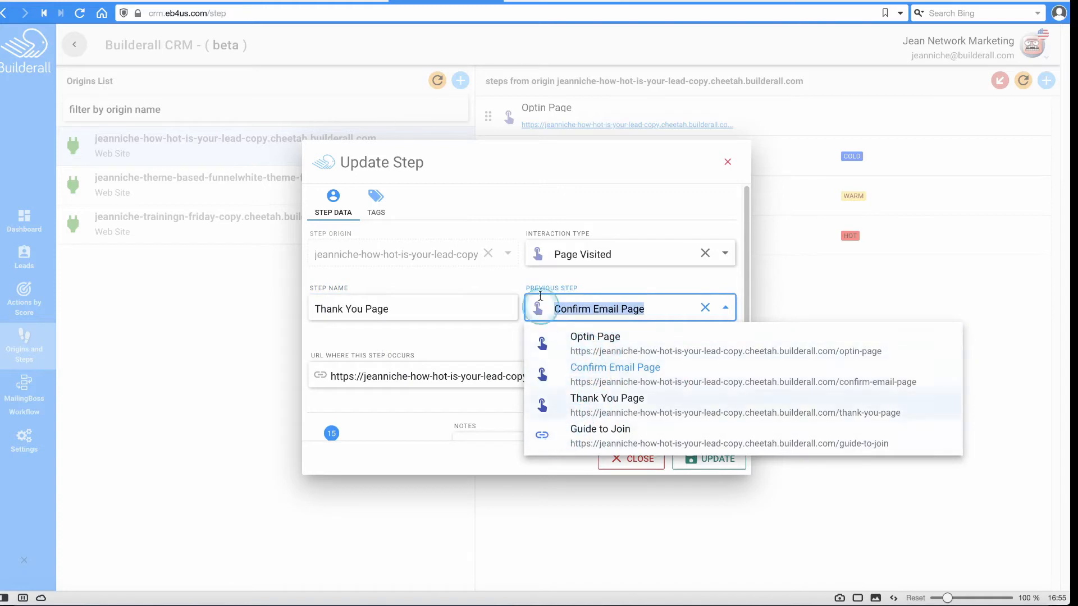
{"action": "left_click", "coordinate": [645, 313]}
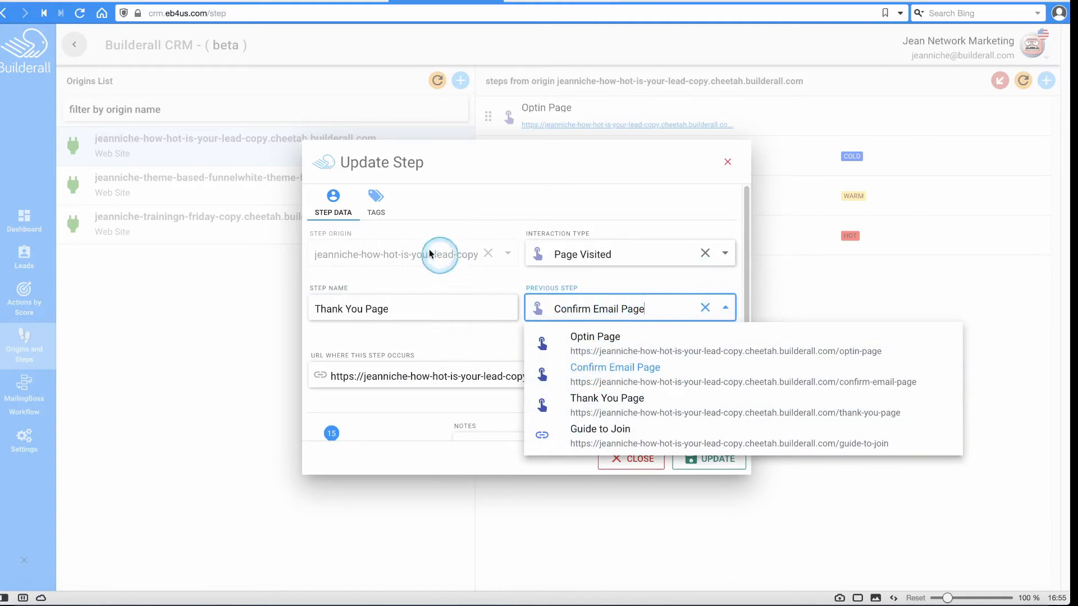
Set the WARM tag action to move leads from Magic Button to WARM LIST, and save.
{"action": "left_click", "coordinate": [377, 200]}
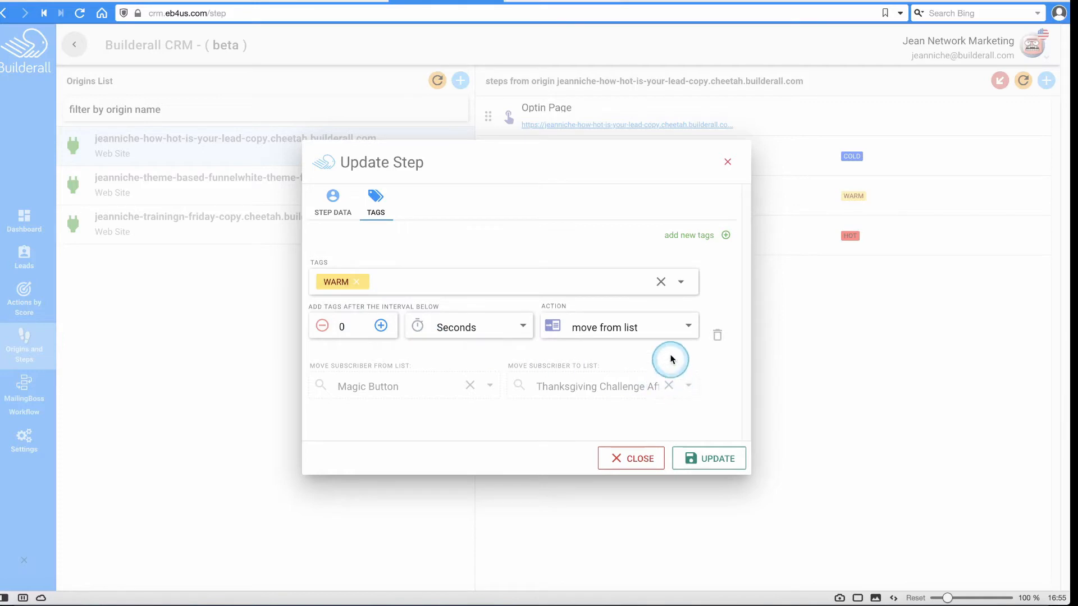
{"action": "left_click", "coordinate": [597, 336]}
{"action": "left_click", "coordinate": [612, 395]}
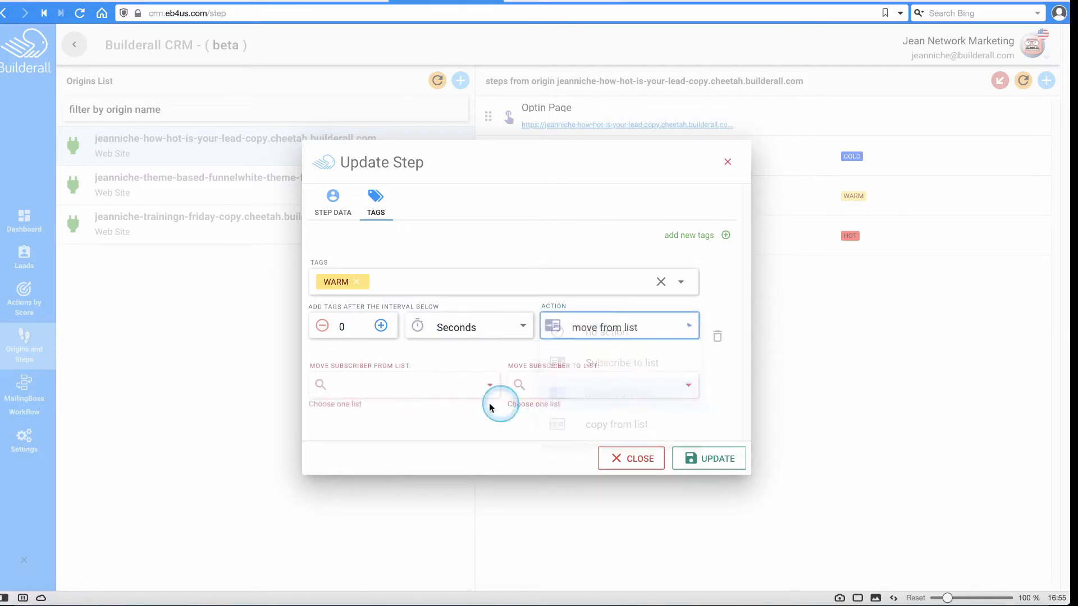
{"action": "left_click", "coordinate": [384, 387]}
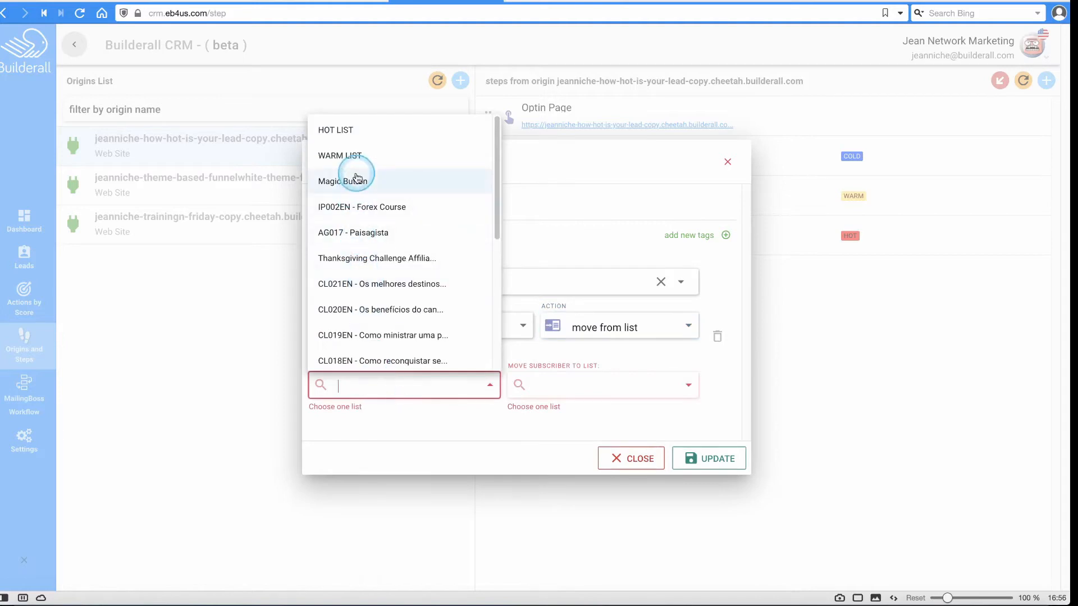
{"action": "left_click", "coordinate": [356, 180]}
{"action": "left_click", "coordinate": [626, 381]}
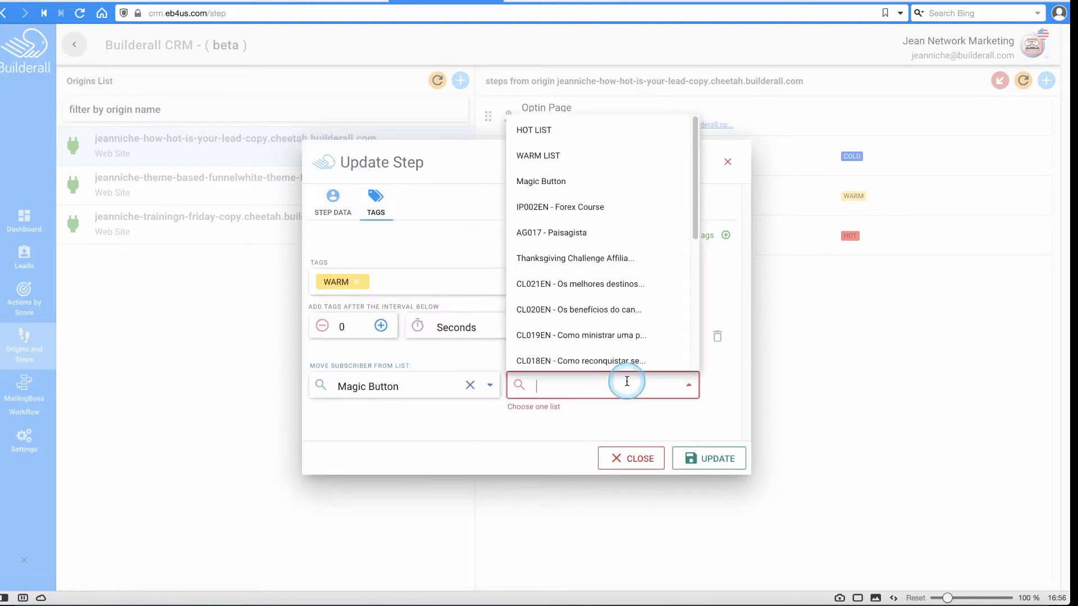
{"action": "left_click", "coordinate": [591, 156]}
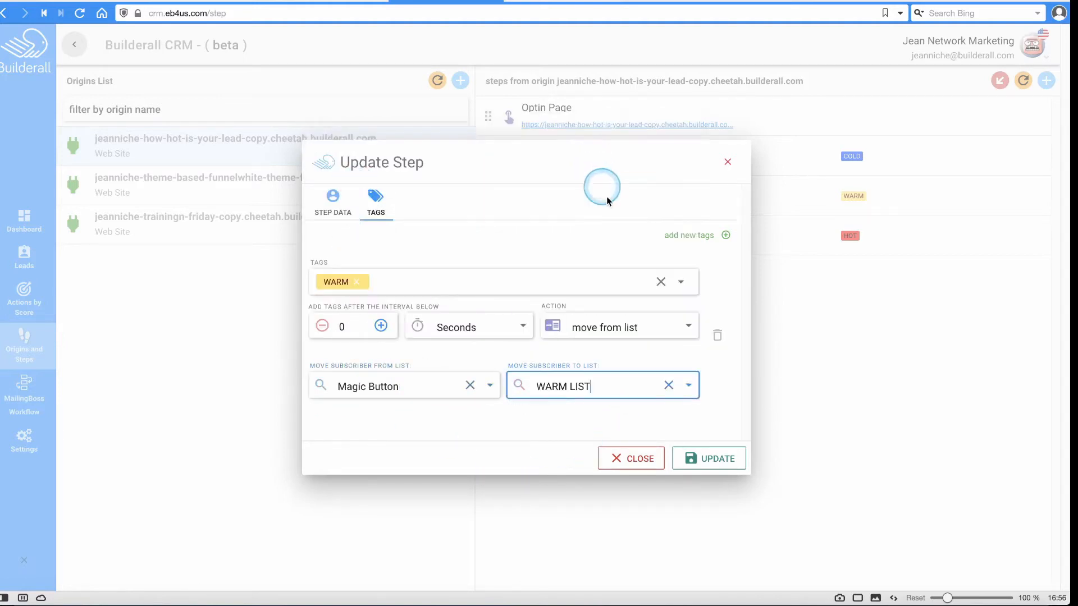
{"action": "left_click", "coordinate": [712, 461]}
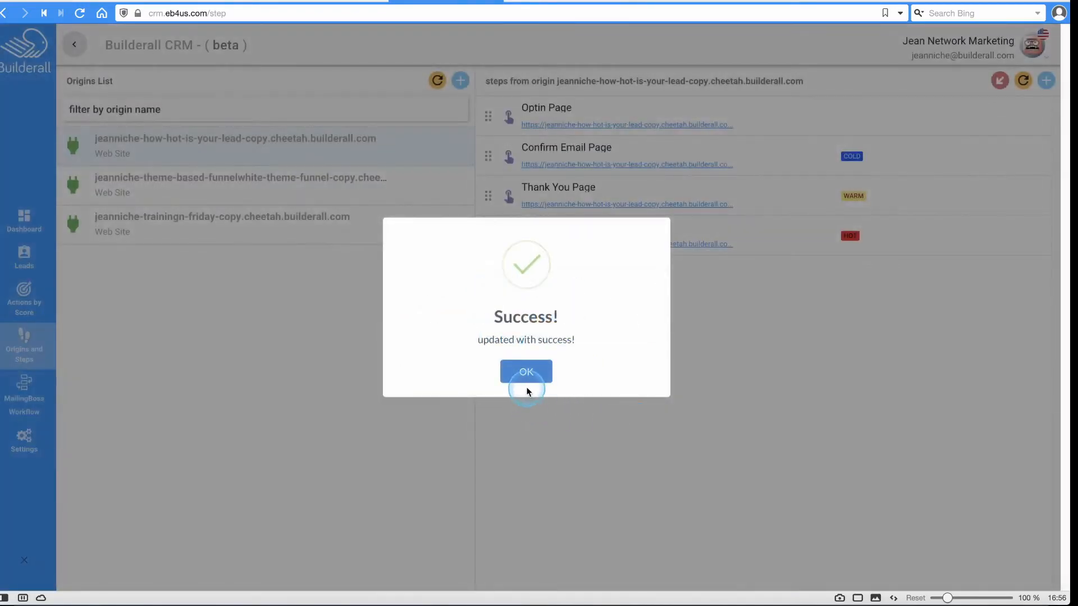
{"action": "left_click", "coordinate": [529, 375]}
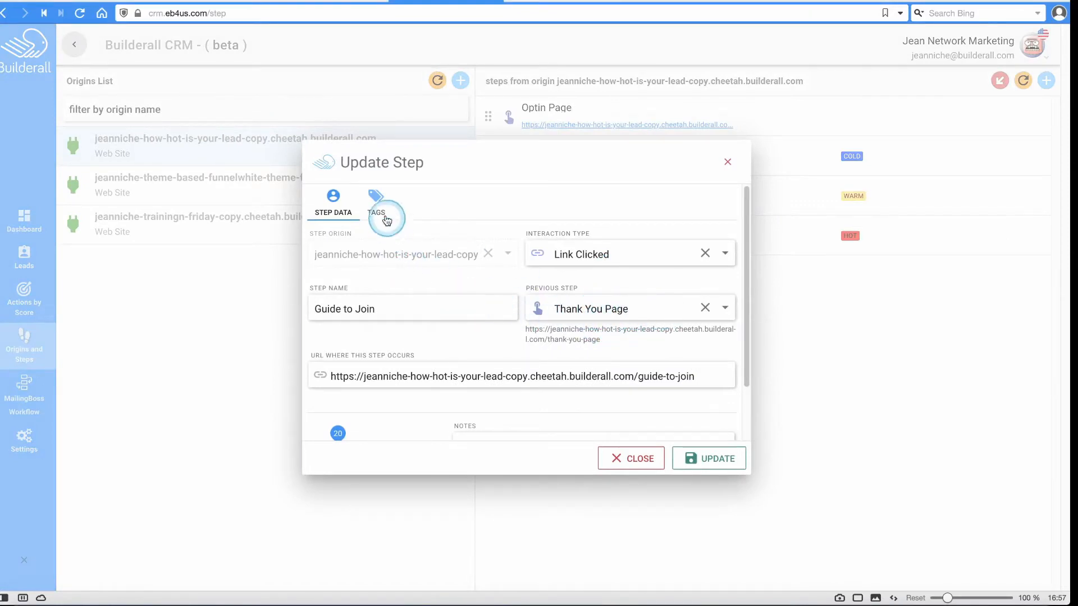
Set the HOT tag action to move subscribers from WARM LIST to HOT LIST.
{"action": "left_click", "coordinate": [374, 204]}
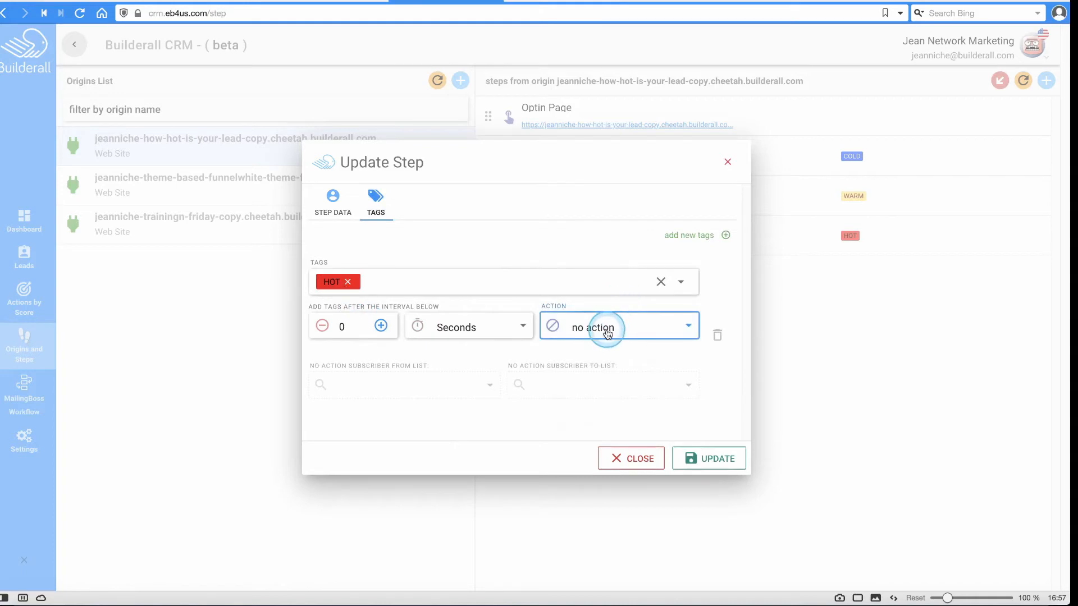
{"action": "left_click", "coordinate": [607, 334]}
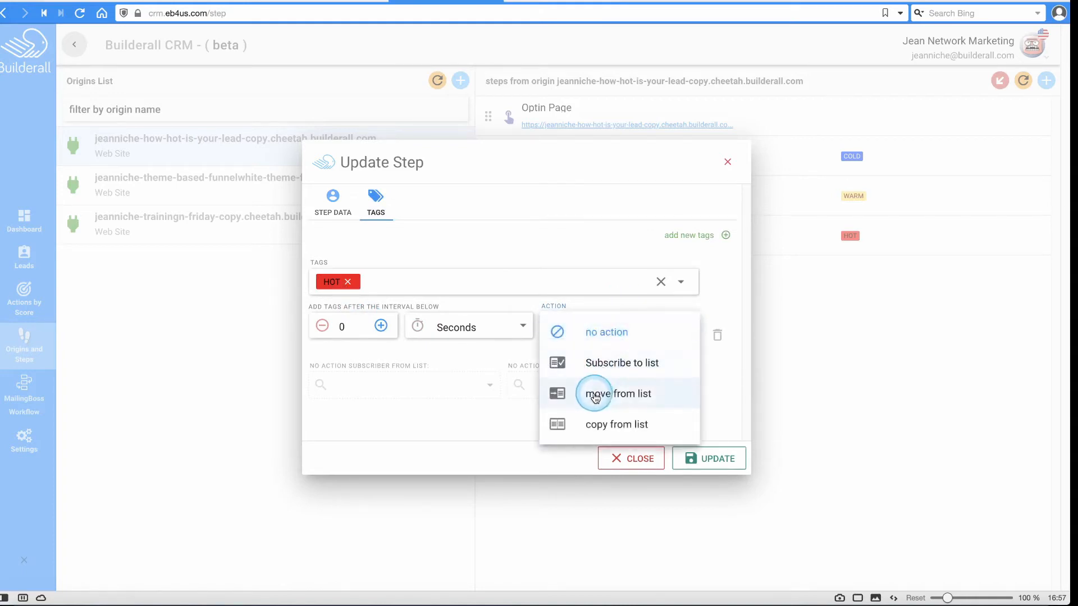
{"action": "left_click", "coordinate": [595, 395]}
{"action": "left_click", "coordinate": [433, 386]}
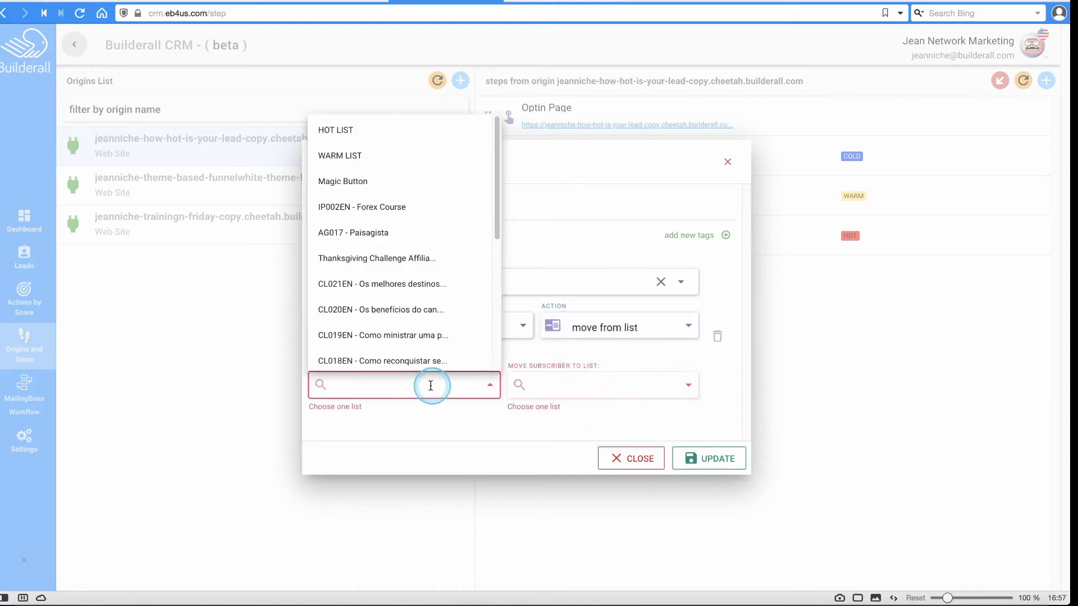
{"action": "left_click", "coordinate": [340, 156]}
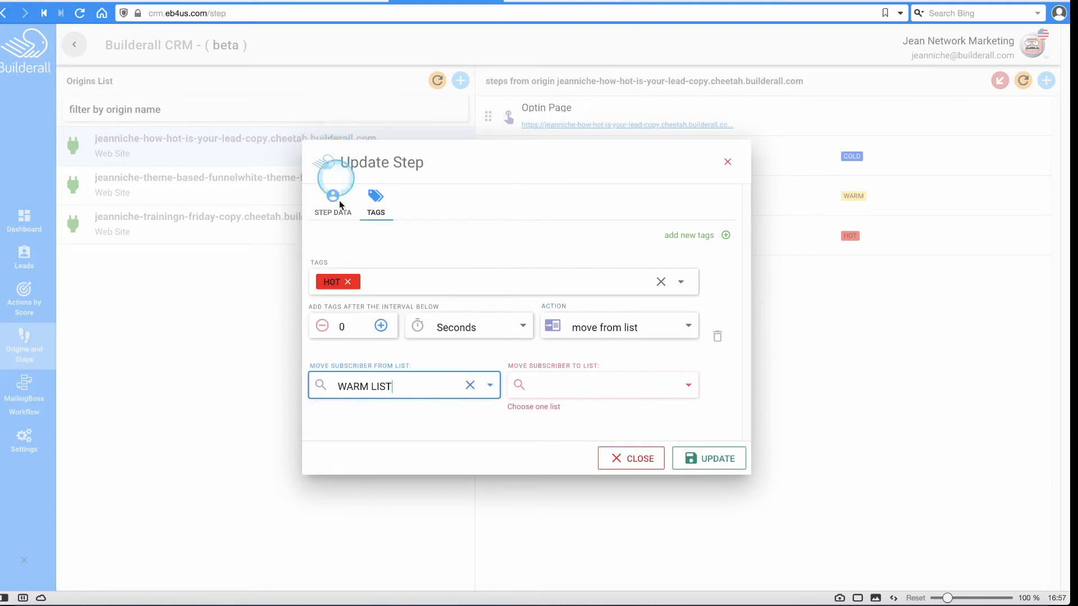
{"action": "left_click", "coordinate": [606, 392]}
{"action": "left_click", "coordinate": [540, 126]}
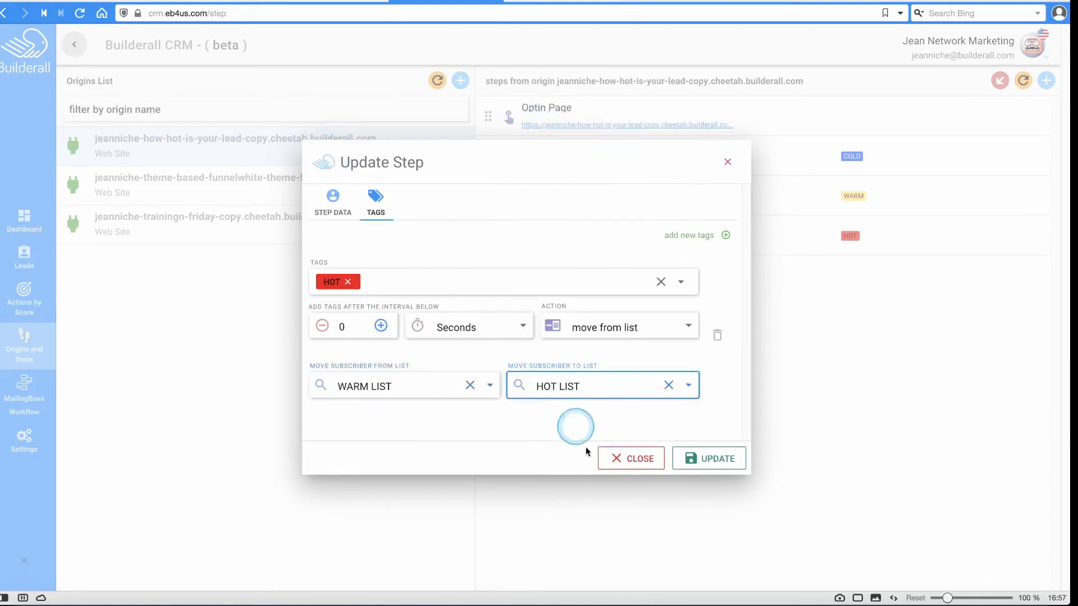
Save the Guide to Join step, refresh the steps list and view the funnel's leads.
{"action": "left_click", "coordinate": [725, 458]}
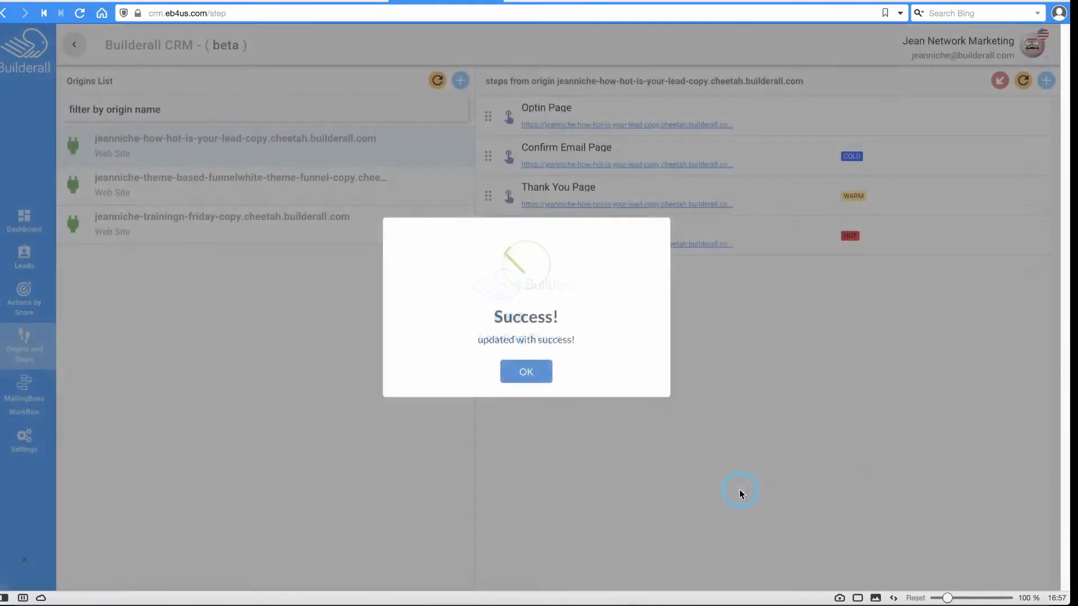
{"action": "left_click", "coordinate": [526, 372]}
{"action": "left_click", "coordinate": [428, 81]}
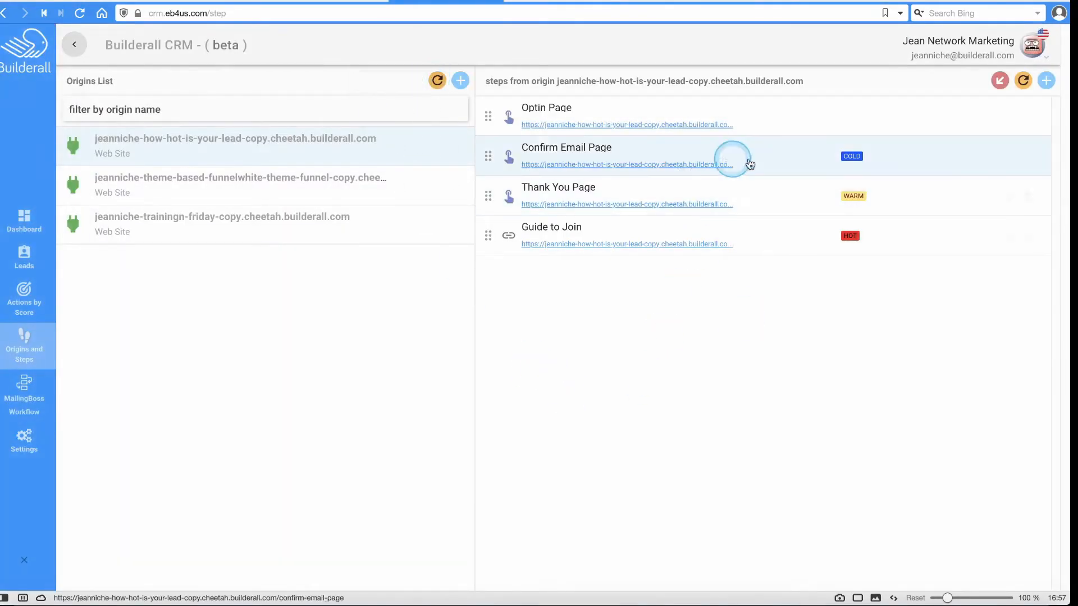
{"action": "left_click", "coordinate": [24, 257]}
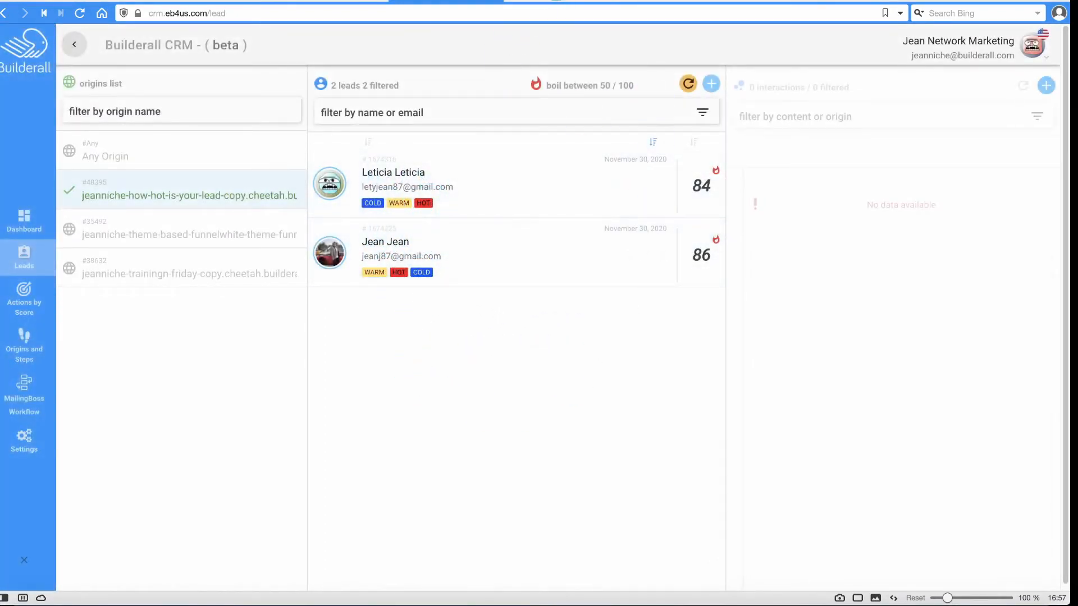
Reload the MailingBoss lists to refresh subscriber counts, then return to the funnel builder.
{"action": "left_click", "coordinate": [554, 2]}
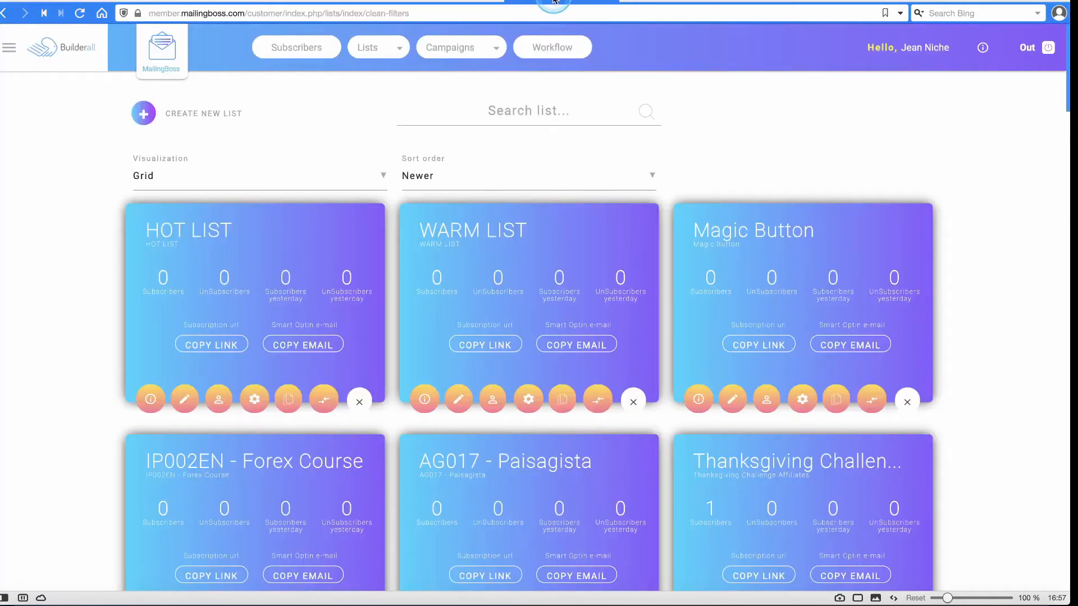
{"action": "left_click", "coordinate": [80, 14]}
{"action": "left_click", "coordinate": [218, 1]}
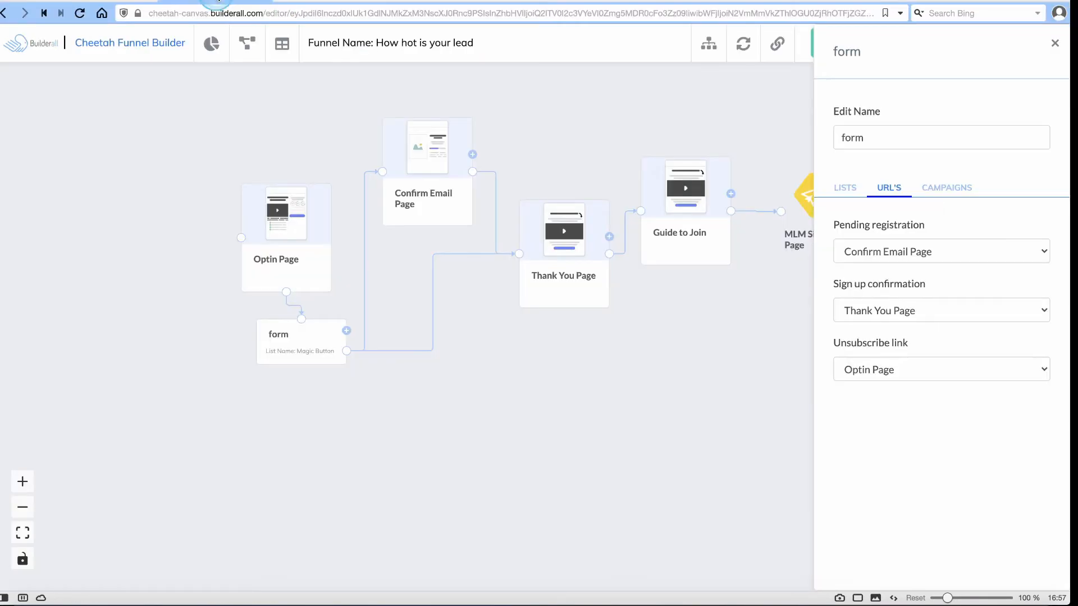
Open the Optin Page in the Cheetah editor, then save and switch to Confirm Email Page.
{"action": "left_click", "coordinate": [310, 6]}
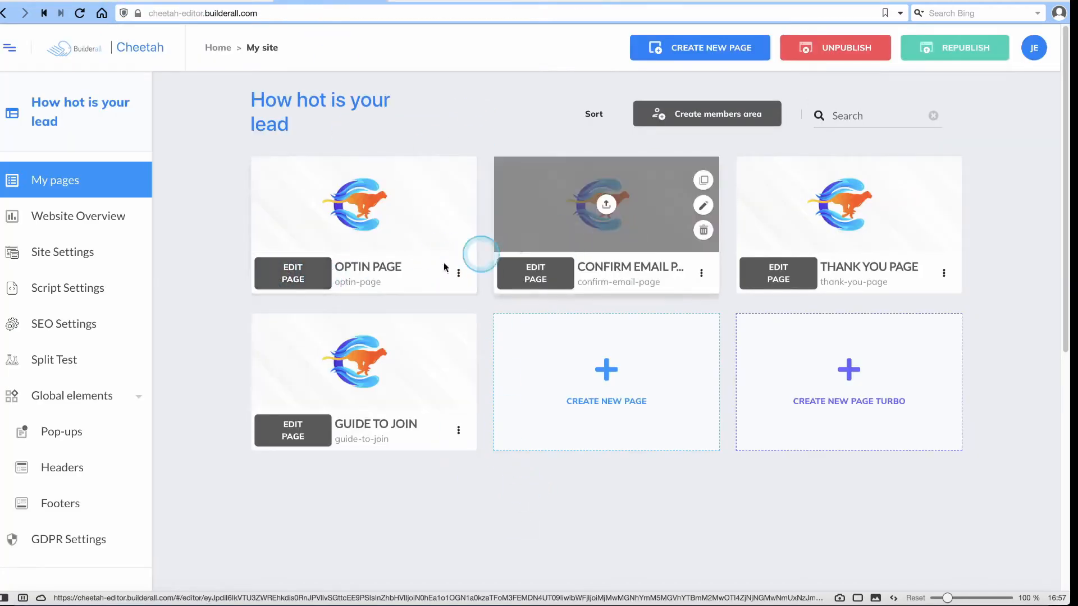
{"action": "left_click", "coordinate": [275, 268]}
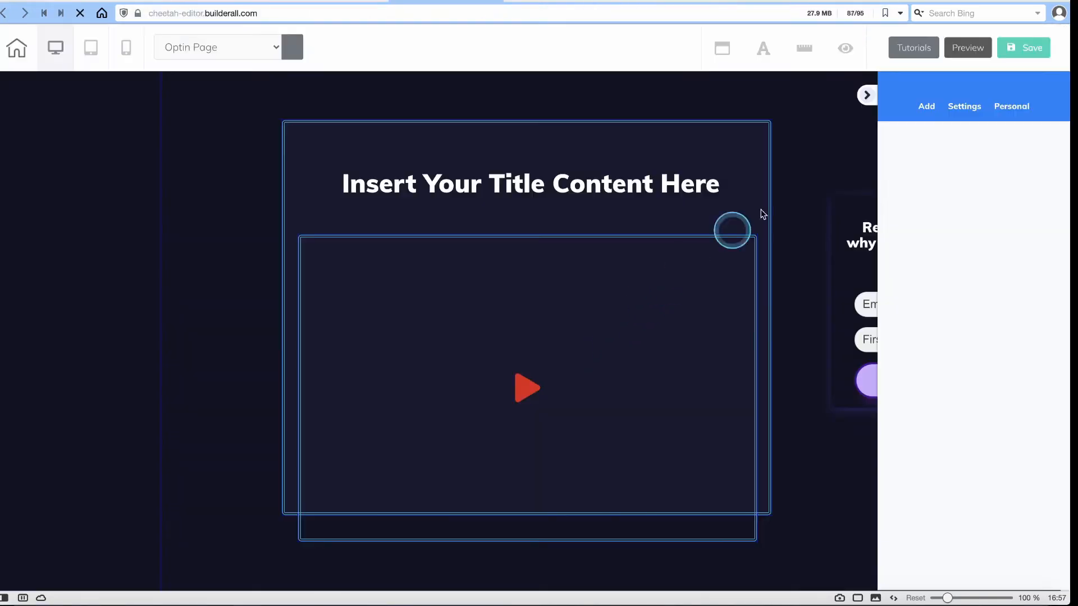
{"action": "left_click", "coordinate": [866, 95]}
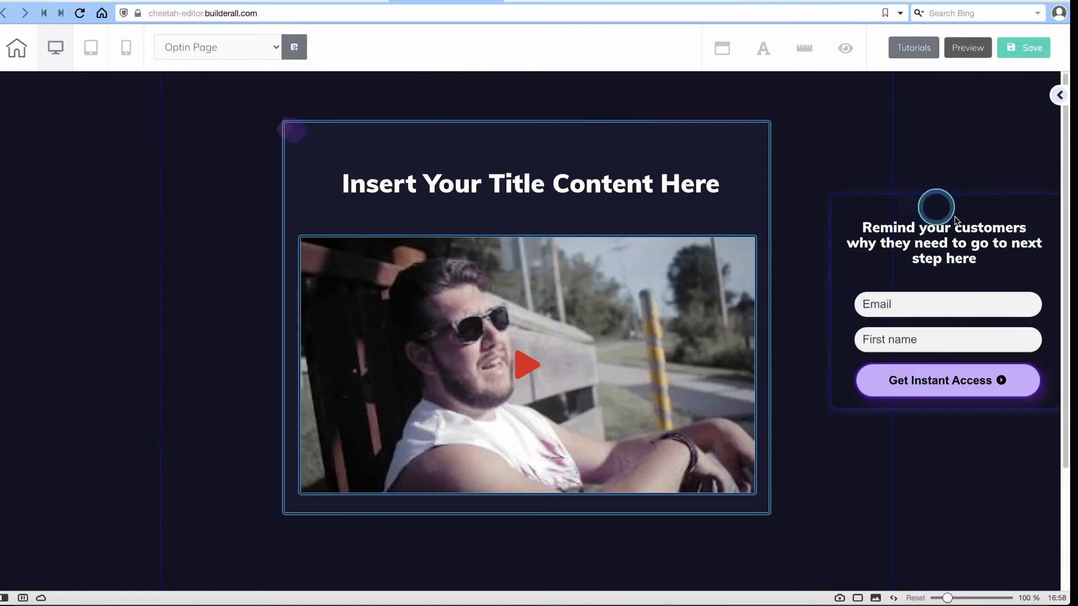
{"action": "left_click", "coordinate": [227, 48]}
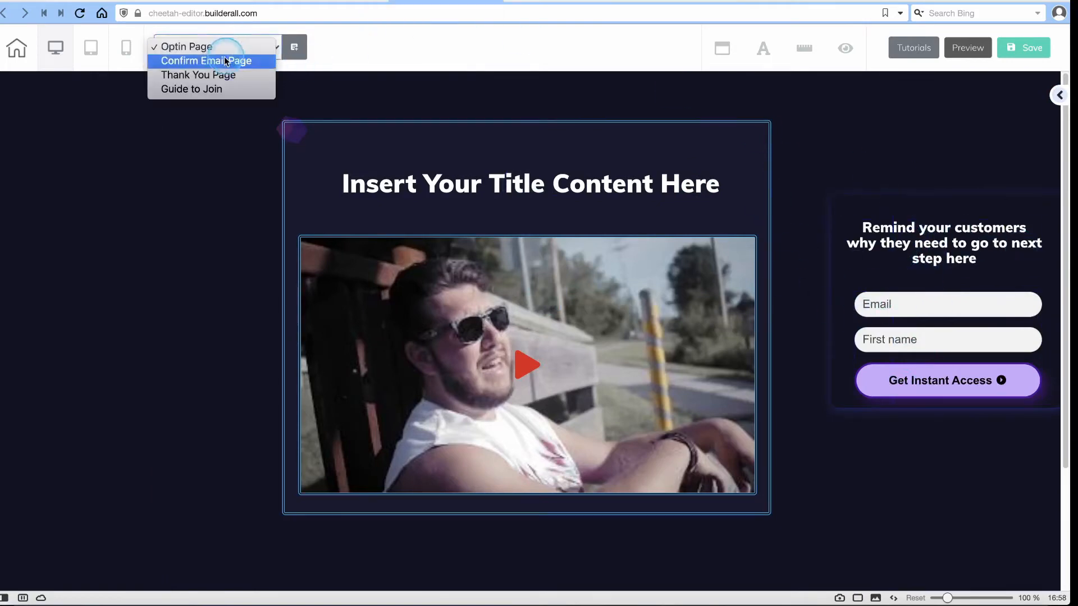
{"action": "left_click", "coordinate": [217, 62]}
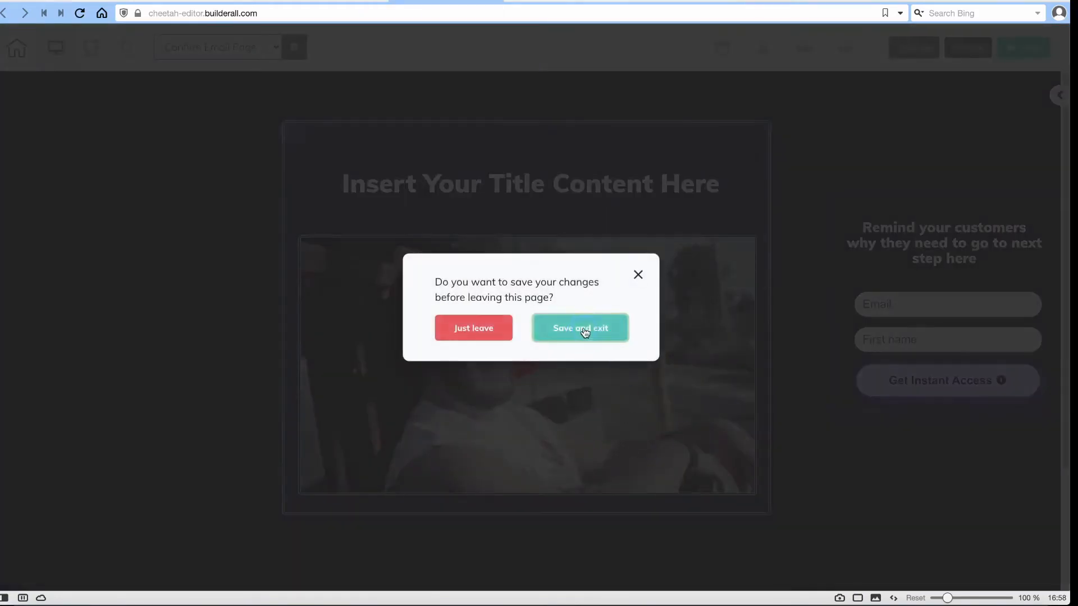
{"action": "left_click", "coordinate": [584, 330]}
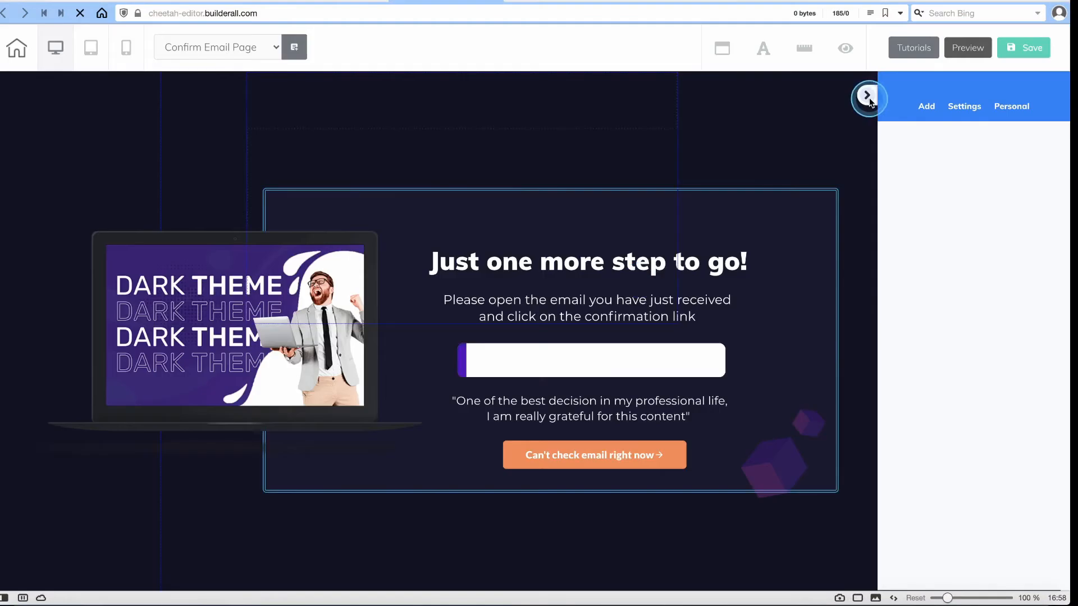
Inspect the Confirm Email Page, scroll through the Thank You Page, then choose Guide to Join.
{"action": "left_click", "coordinate": [167, 279]}
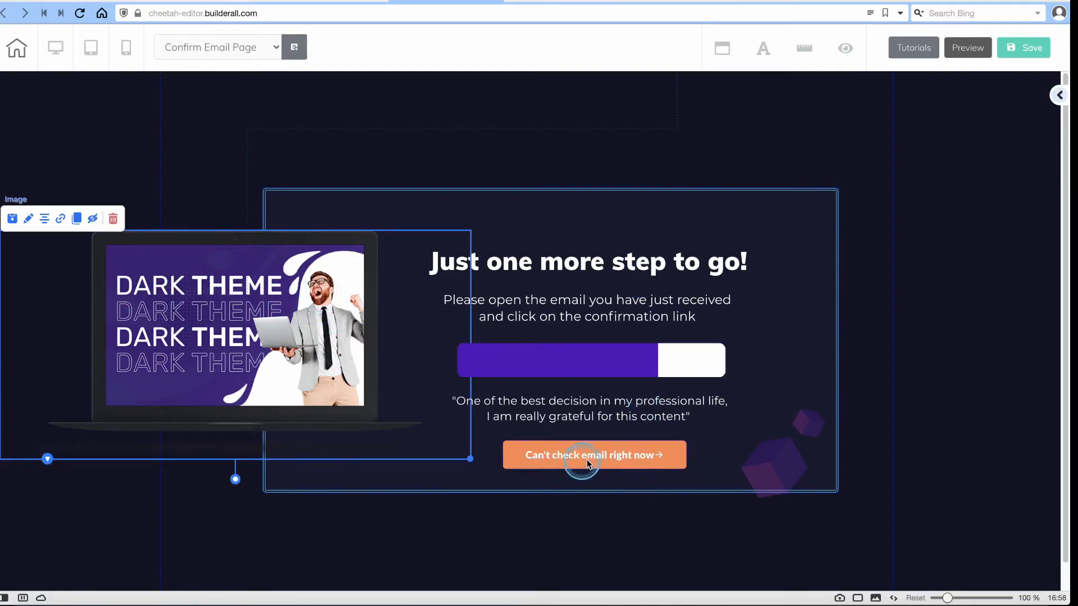
{"action": "left_click", "coordinate": [229, 52]}
{"action": "left_click", "coordinate": [227, 60]}
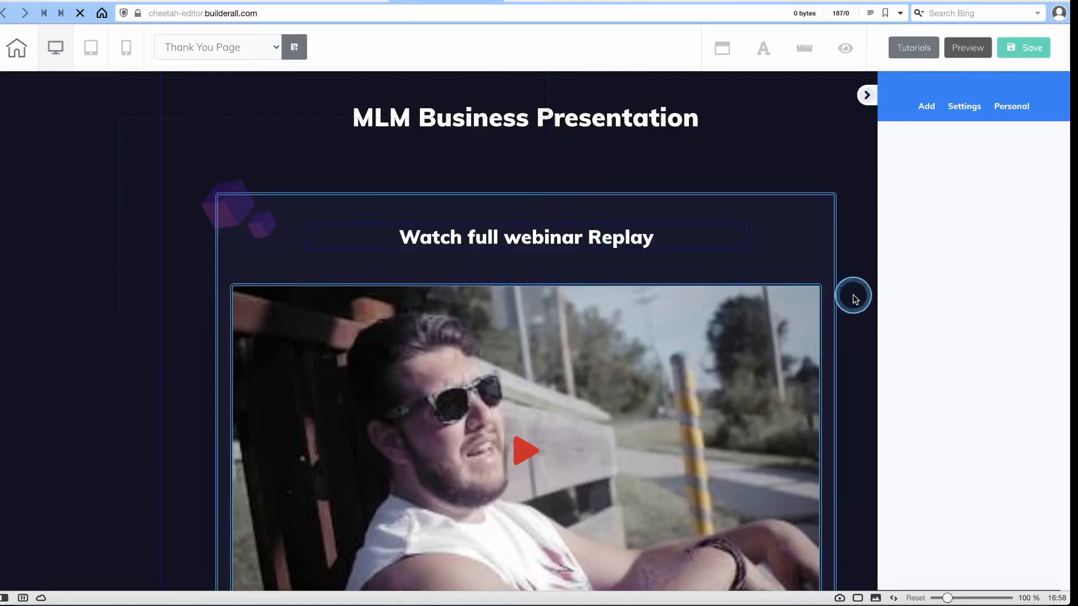
{"action": "scroll", "coordinate": [518, 249], "scroll_direction": "down", "scroll_amount": 4}
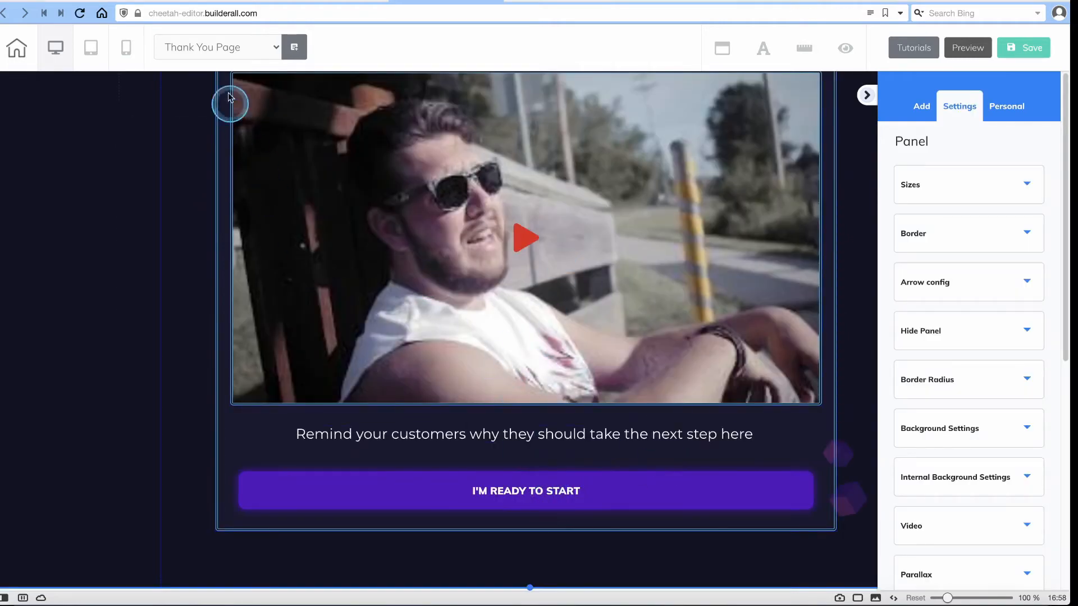
{"action": "left_click", "coordinate": [228, 48]}
{"action": "left_click", "coordinate": [214, 62]}
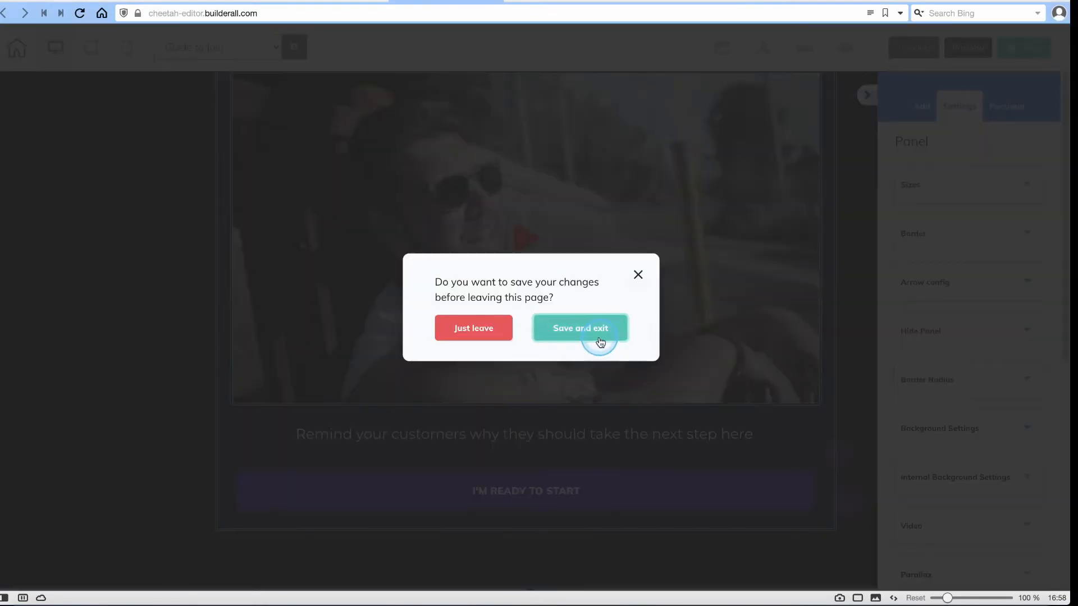
Save the editor and inspect the Guide to Join page's YouTube video and JOIN MLM PAGE button.
{"action": "left_click", "coordinate": [600, 342]}
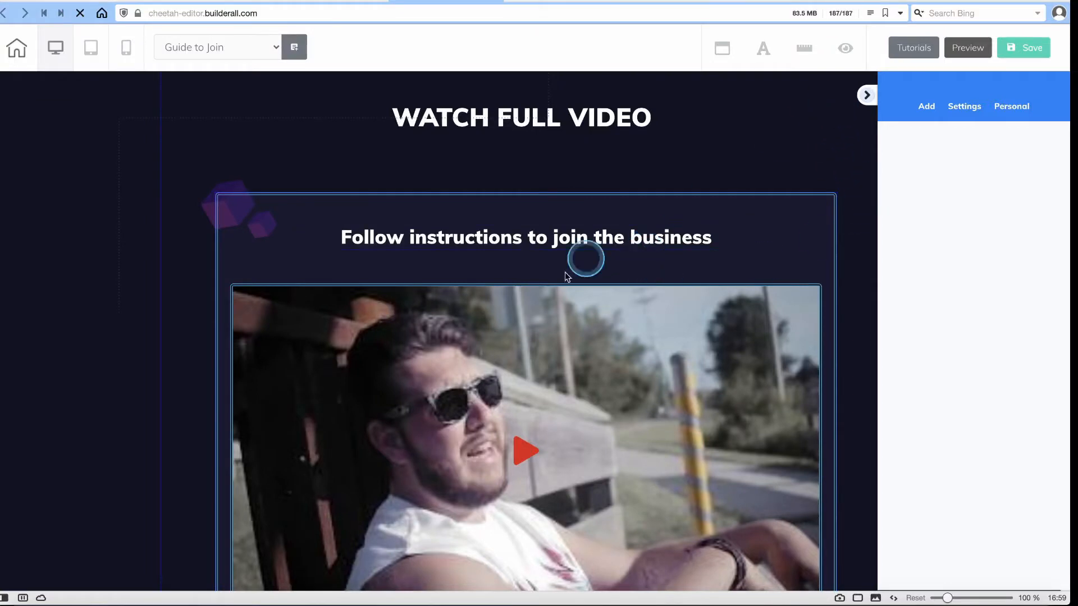
{"action": "scroll", "coordinate": [454, 241], "scroll_direction": "down", "scroll_amount": 3}
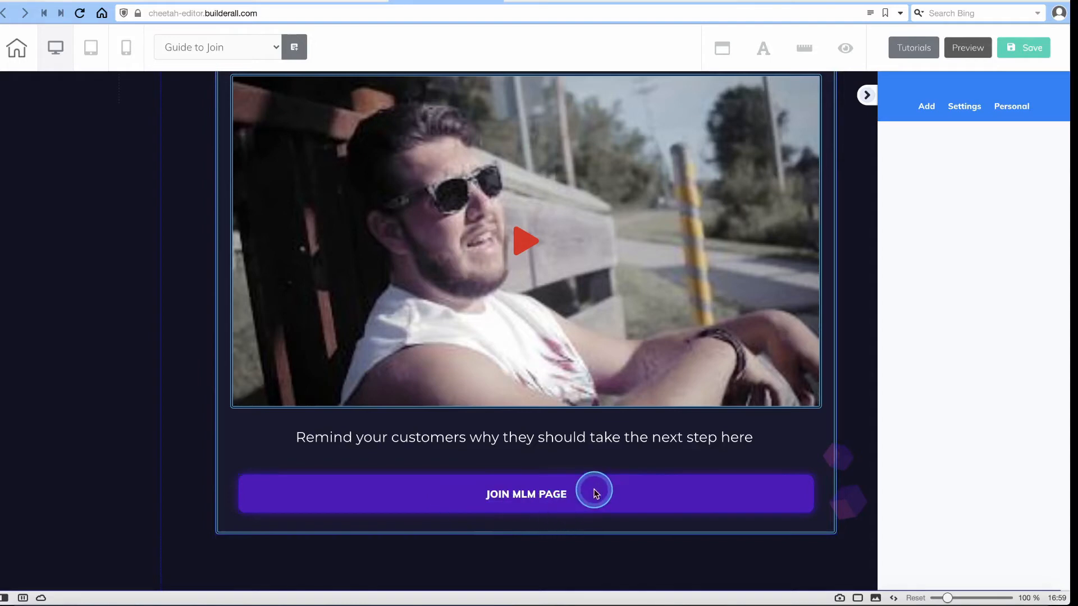
{"action": "left_click", "coordinate": [475, 207]}
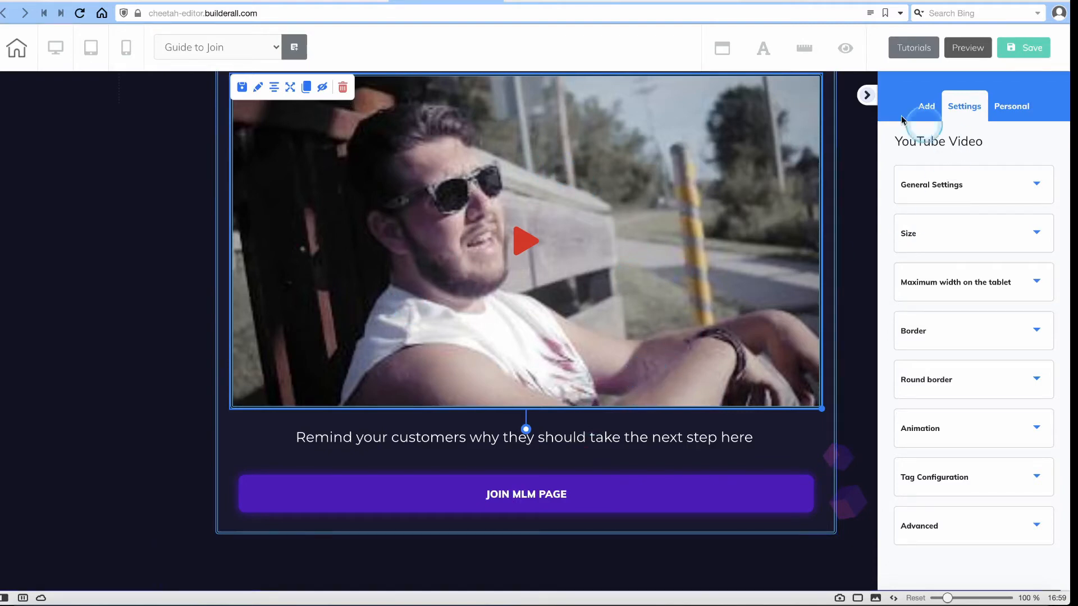
{"action": "scroll", "coordinate": [379, 294], "scroll_direction": "up", "scroll_amount": 3}
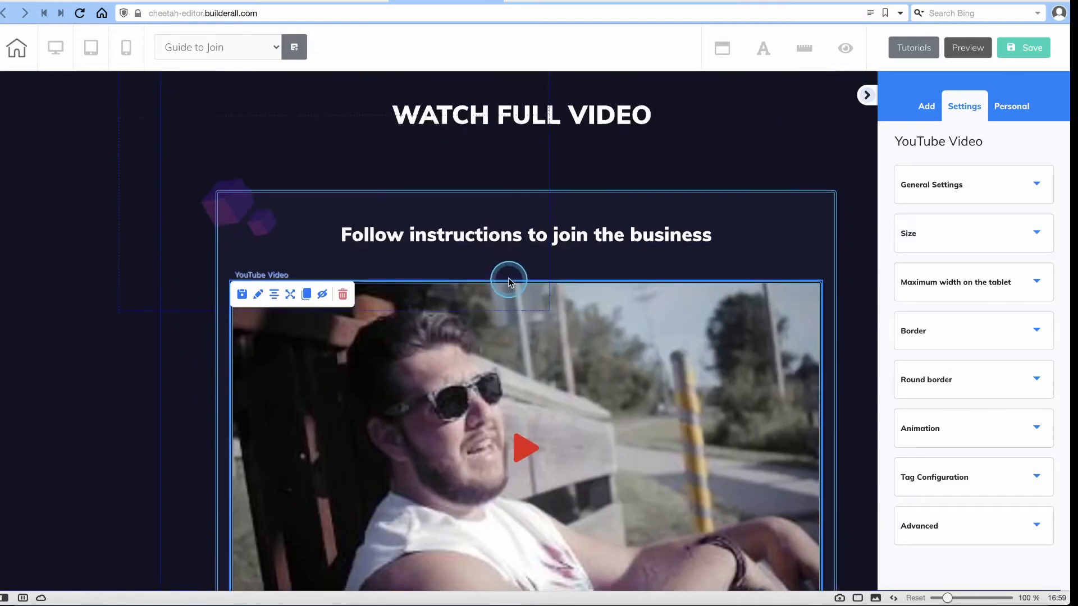
{"action": "scroll", "coordinate": [561, 248], "scroll_direction": "down", "scroll_amount": 3}
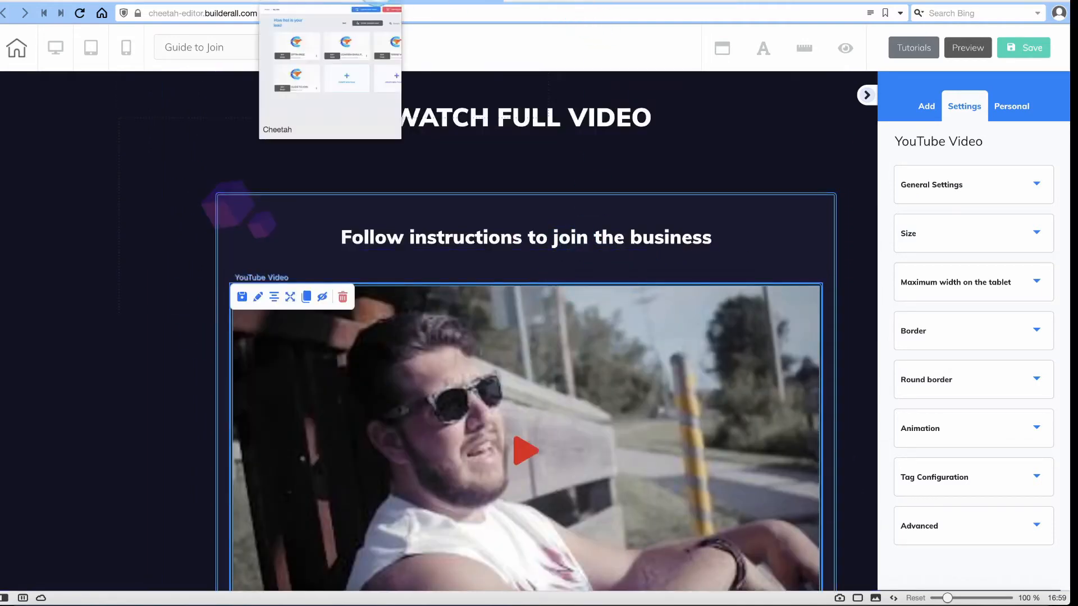
Load the copied opt-in page address in Google Chrome.
{"action": "left_click", "coordinate": [107, 603]}
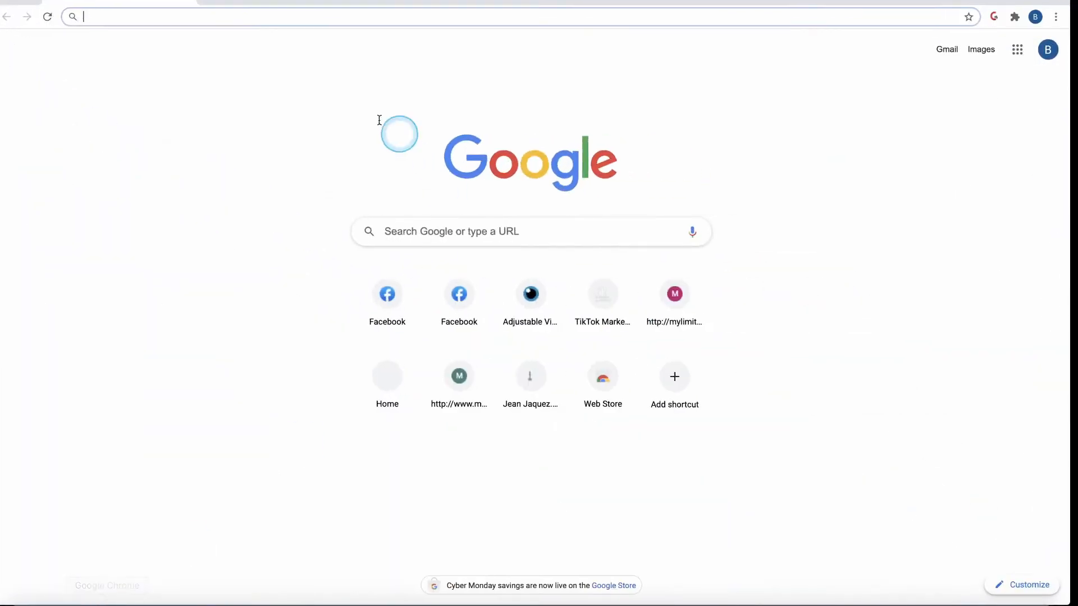
{"action": "right_click", "coordinate": [166, 15]}
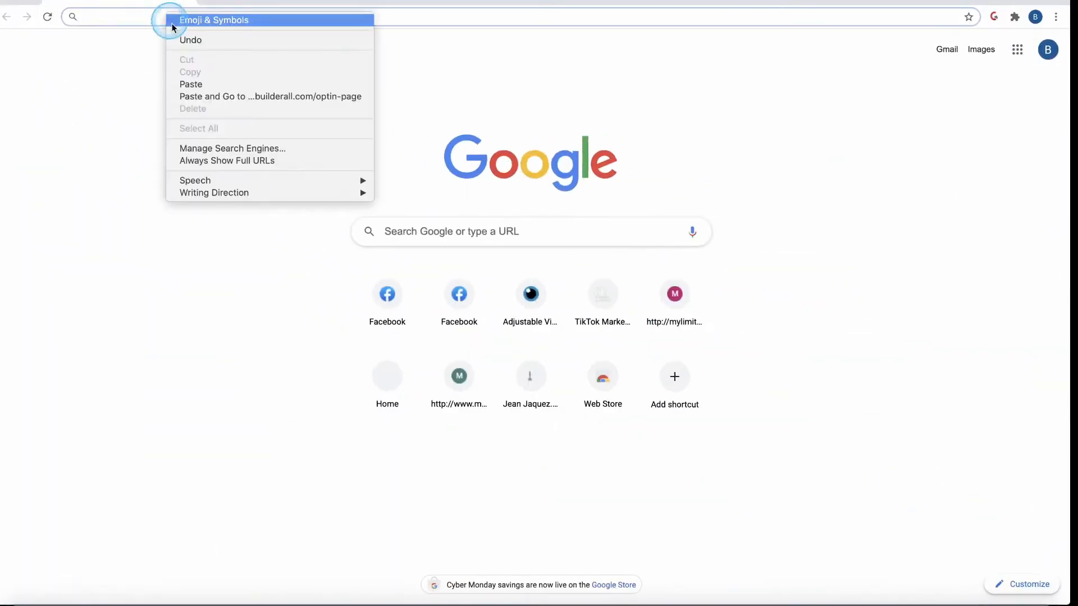
{"action": "left_click", "coordinate": [199, 100]}
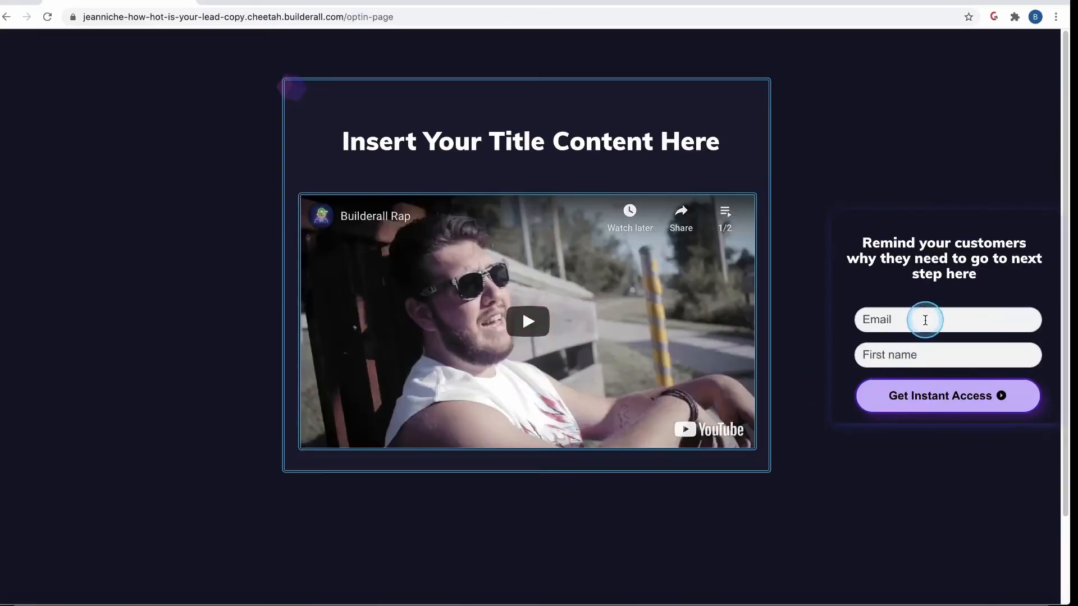
Enter the test lead's e-mail and first name in the opt-in form and submit it via Get Instant Access.
{"action": "left_click", "coordinate": [925, 320]}
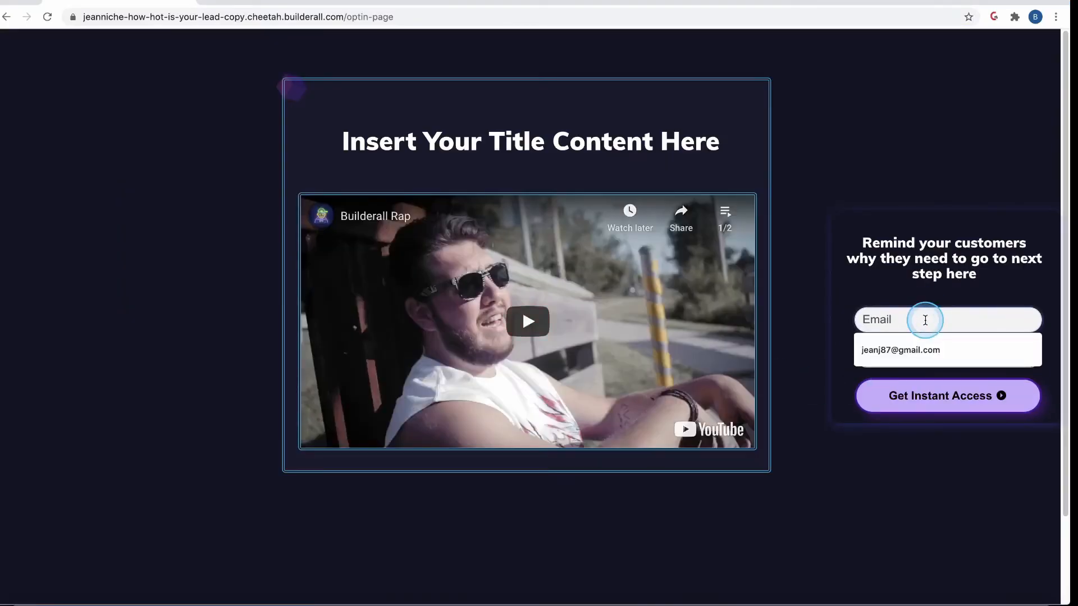
{"action": "type", "text": "JA"}
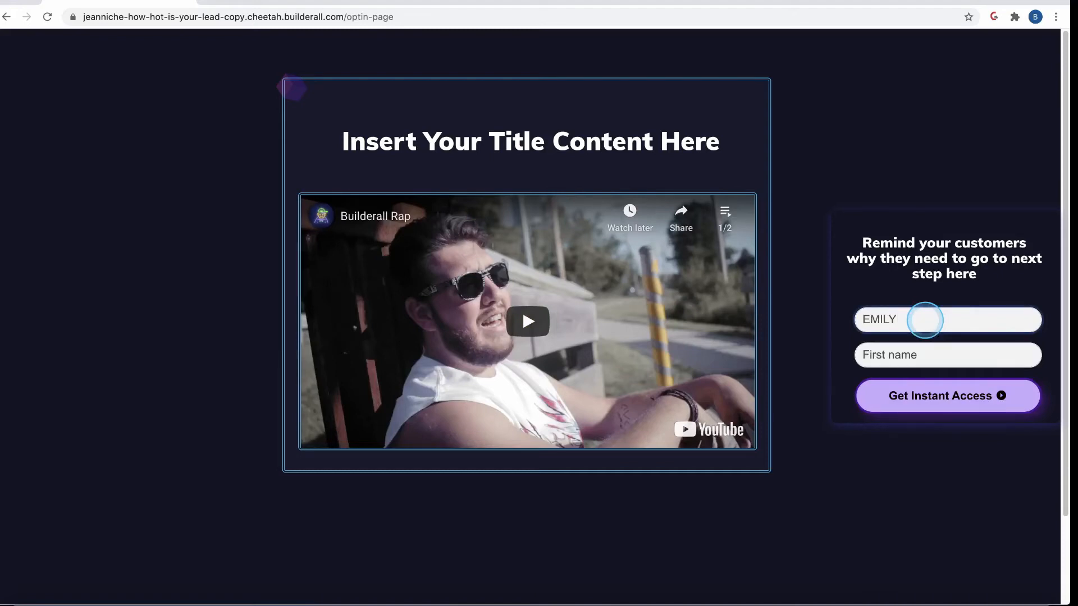
{"action": "key", "text": "Tab"}
{"action": "double_click", "coordinate": [925, 320]}
{"action": "type", "text": "JEAN"}
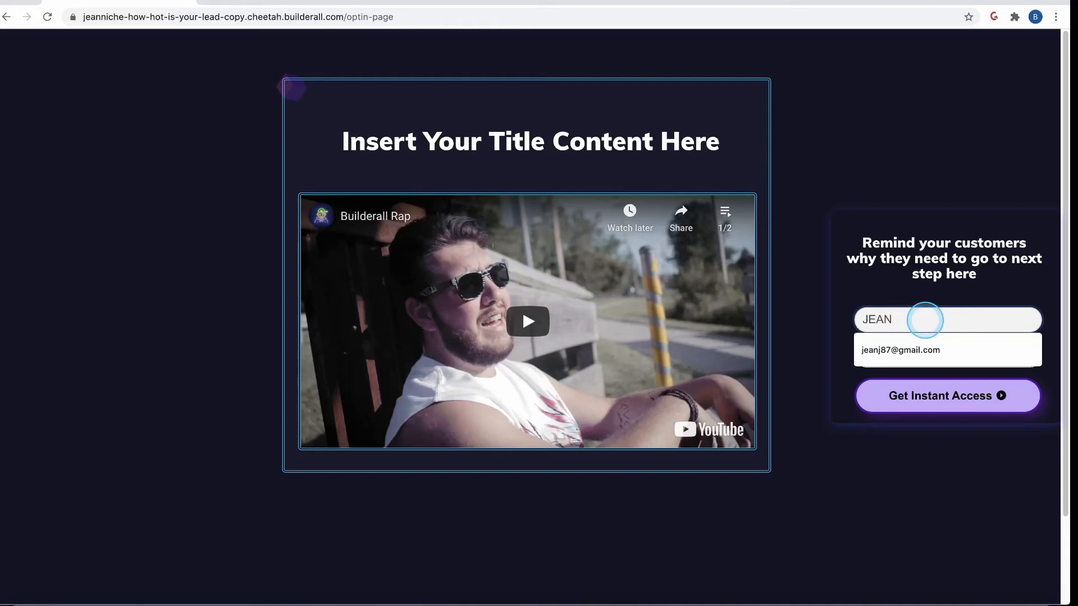
{"action": "key", "text": "BackSpace"}
{"action": "key", "text": "BackSpace"}
{"action": "key", "text": "BackSpace"}
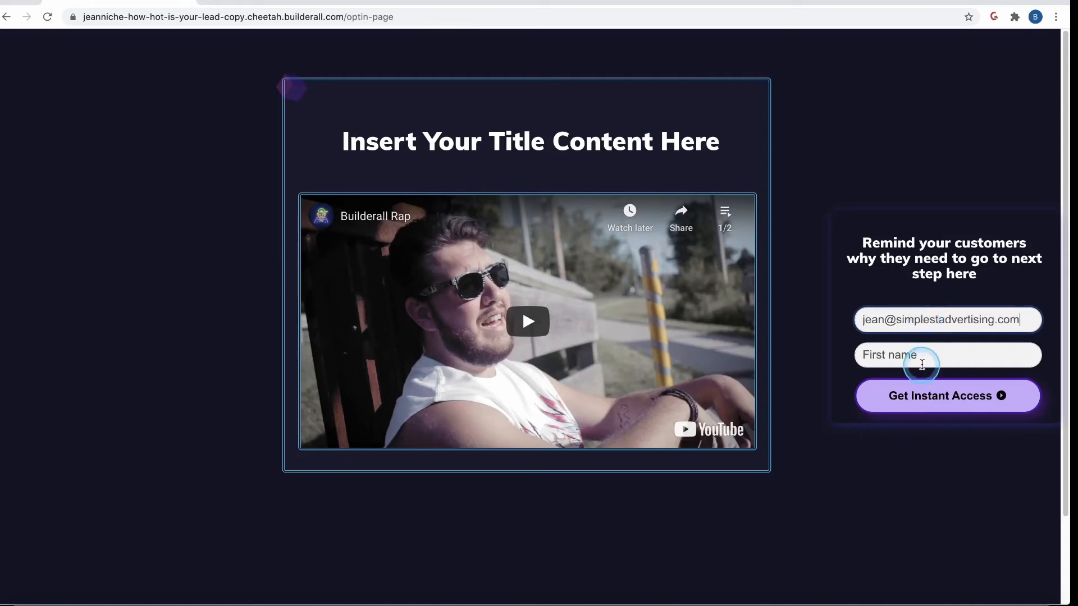
{"action": "left_click", "coordinate": [922, 364]}
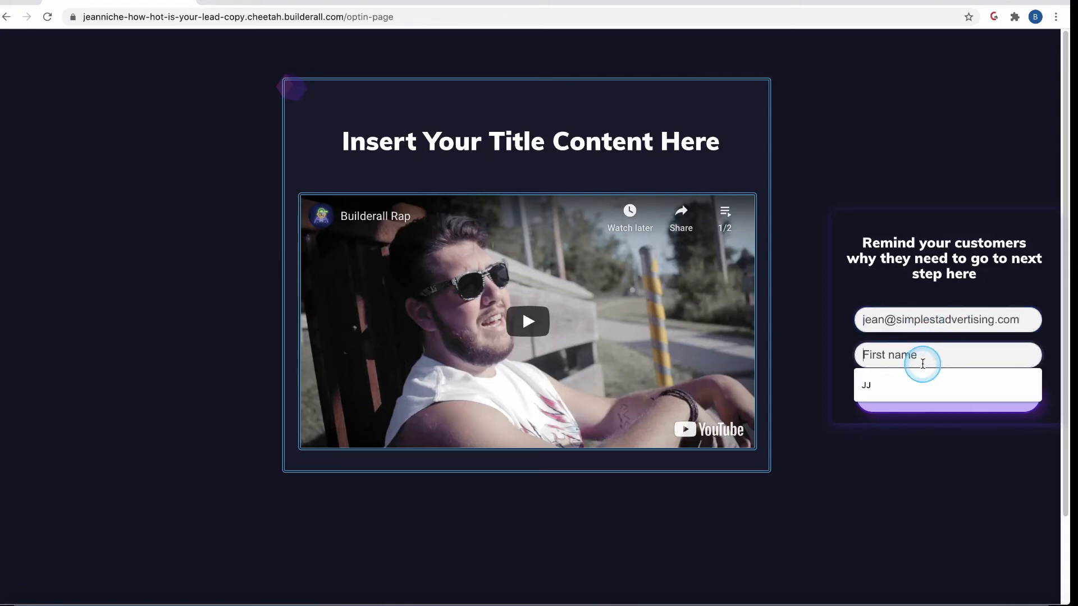
{"action": "type", "text": "Emil"}
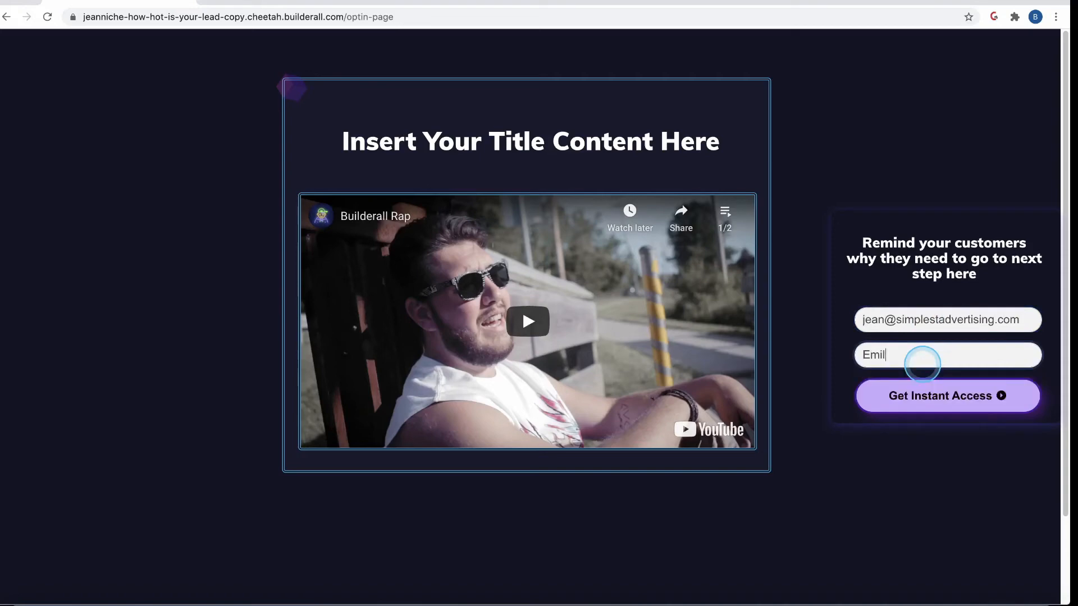
{"action": "type", "text": "y"}
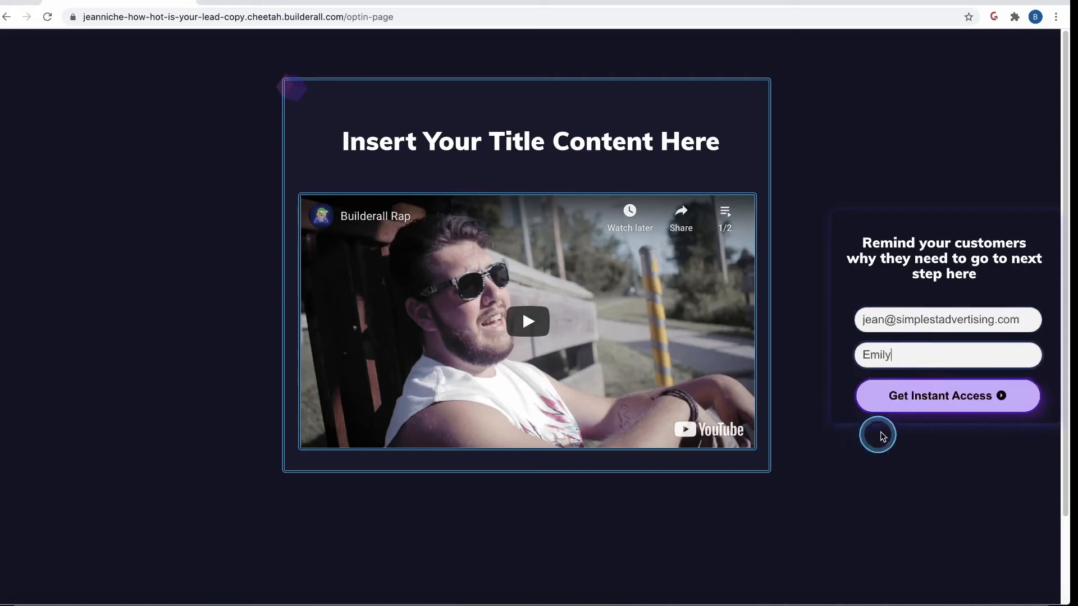
{"action": "left_click", "coordinate": [939, 404]}
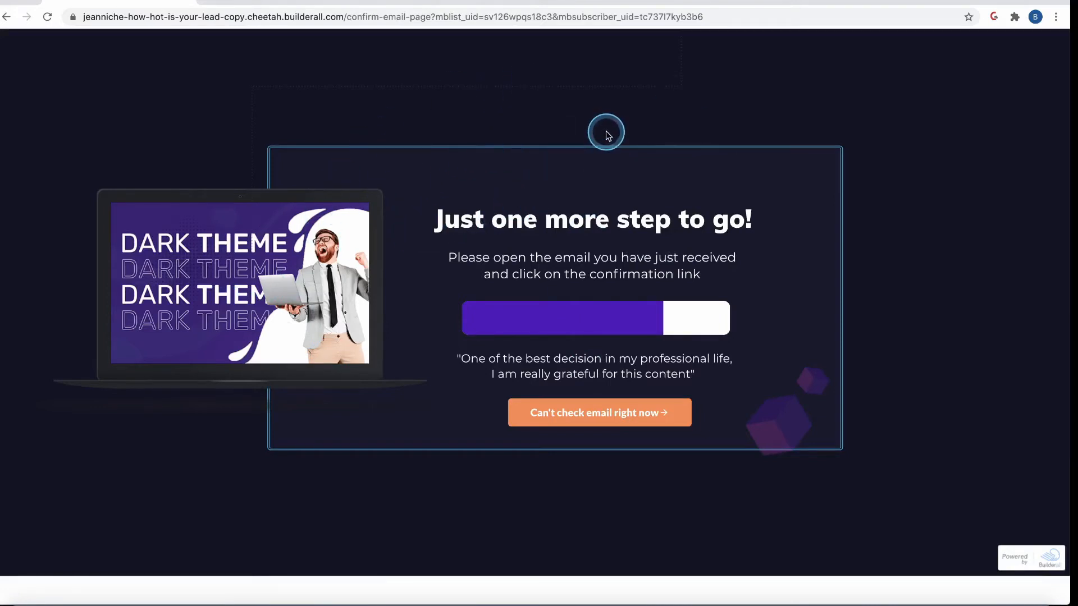
Reload the CRM leads to find the new test lead tagged COLD with score 19, then view MailingBoss lists.
{"action": "key", "text": "super+Tab"}
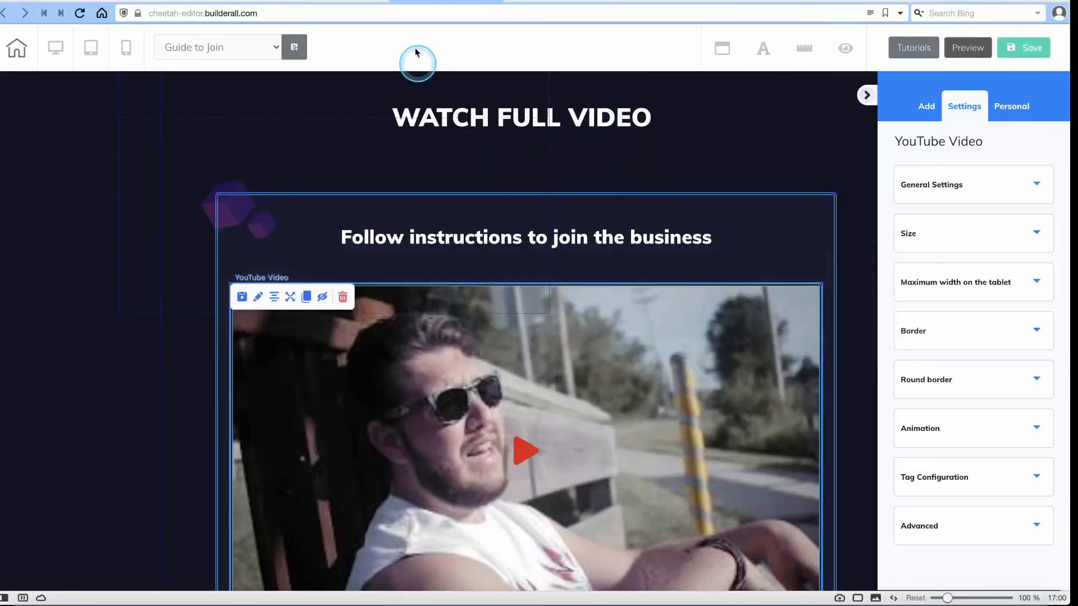
{"action": "left_click", "coordinate": [562, 2]}
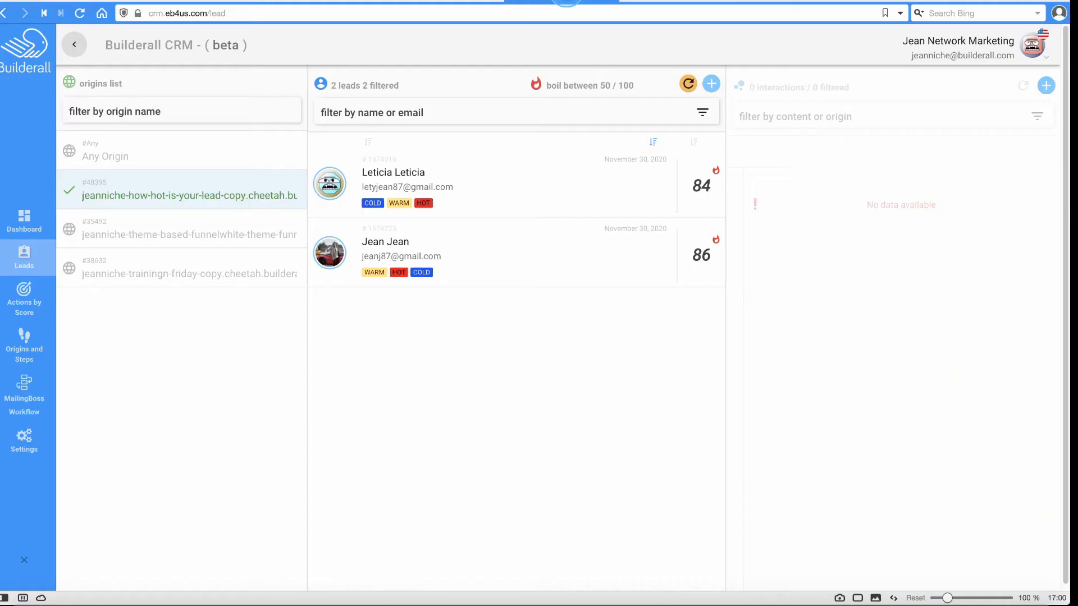
{"action": "left_click", "coordinate": [692, 84]}
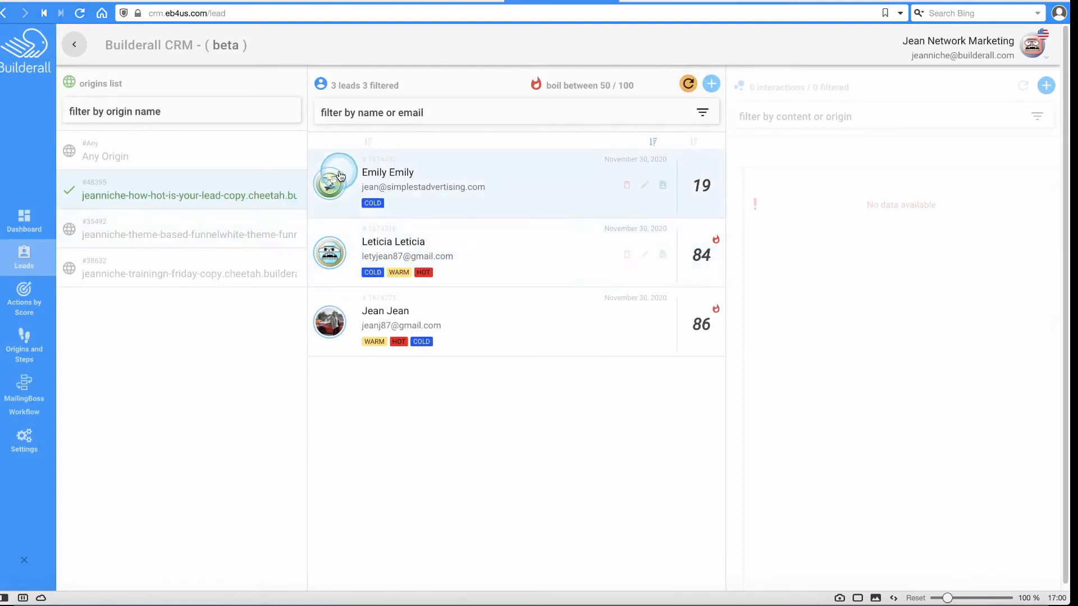
{"action": "left_click", "coordinate": [337, 179]}
{"action": "left_click", "coordinate": [392, 169]}
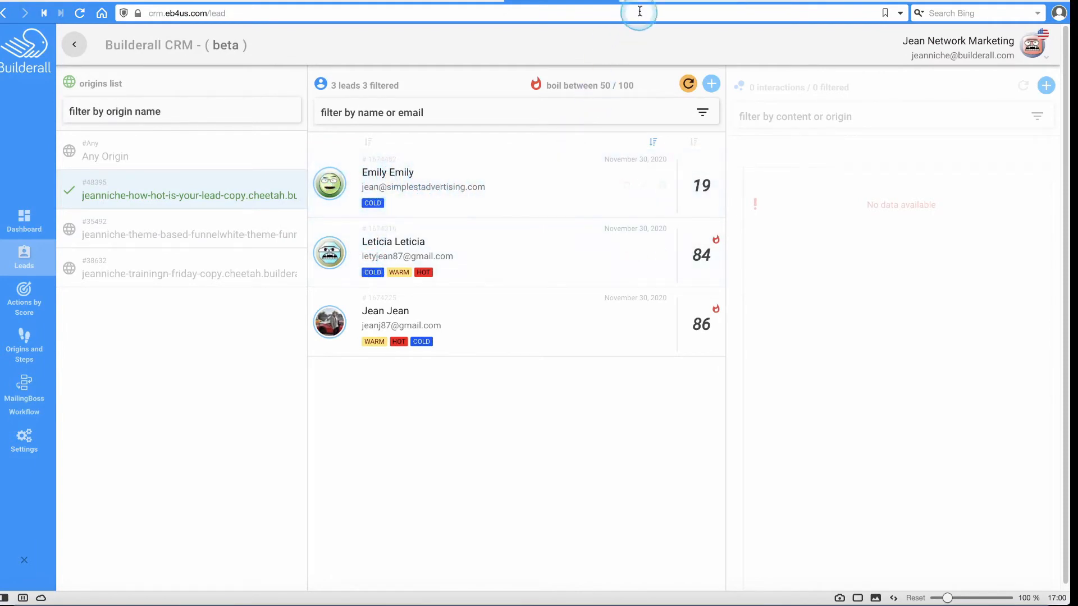
{"action": "left_click", "coordinate": [674, 2]}
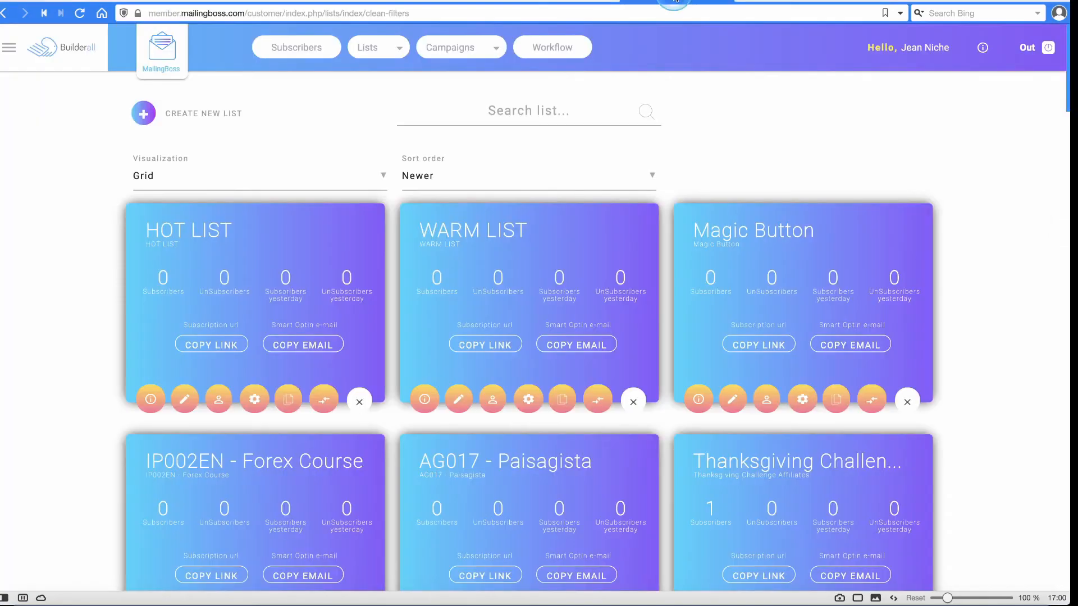
Refresh the lists and view Magic Button's subscribers, showing the lead COLD and Unconfirmed.
{"action": "scroll", "coordinate": [109, 236], "scroll_direction": "down", "scroll_amount": 1}
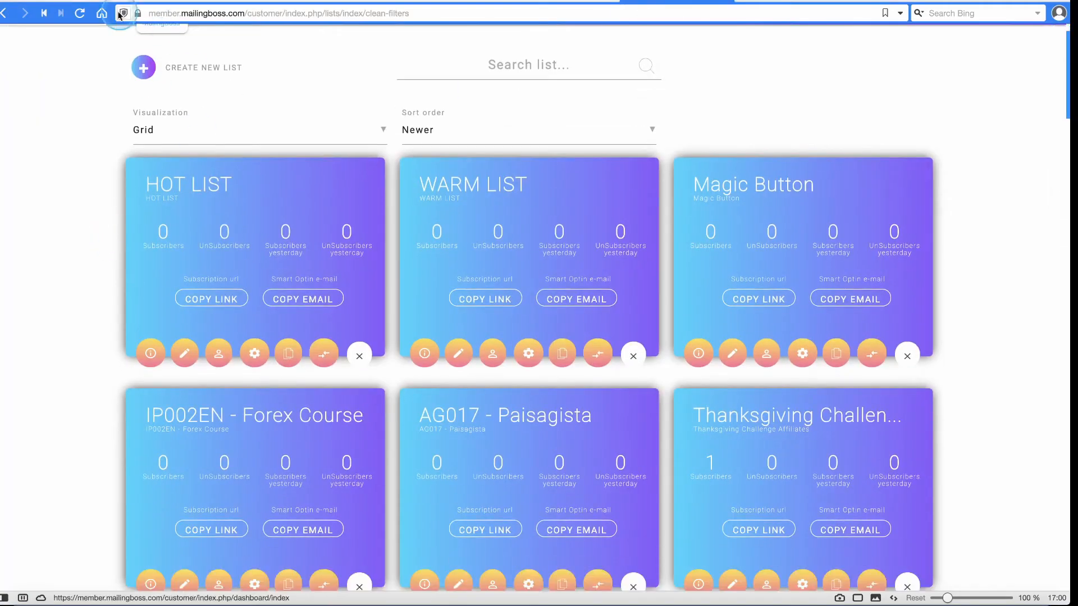
{"action": "left_click", "coordinate": [79, 13]}
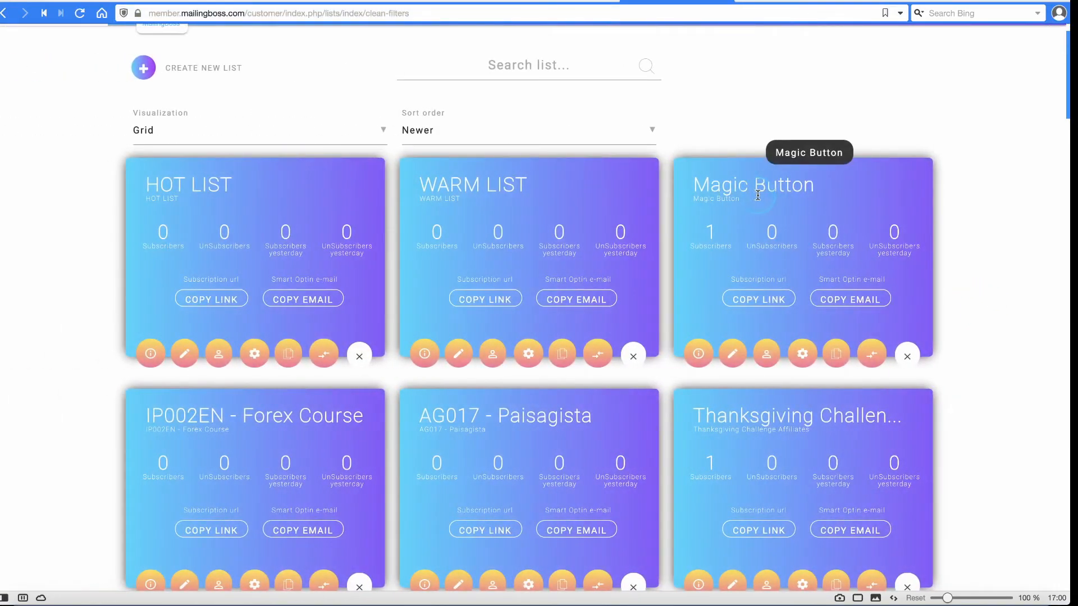
{"action": "left_click", "coordinate": [767, 354]}
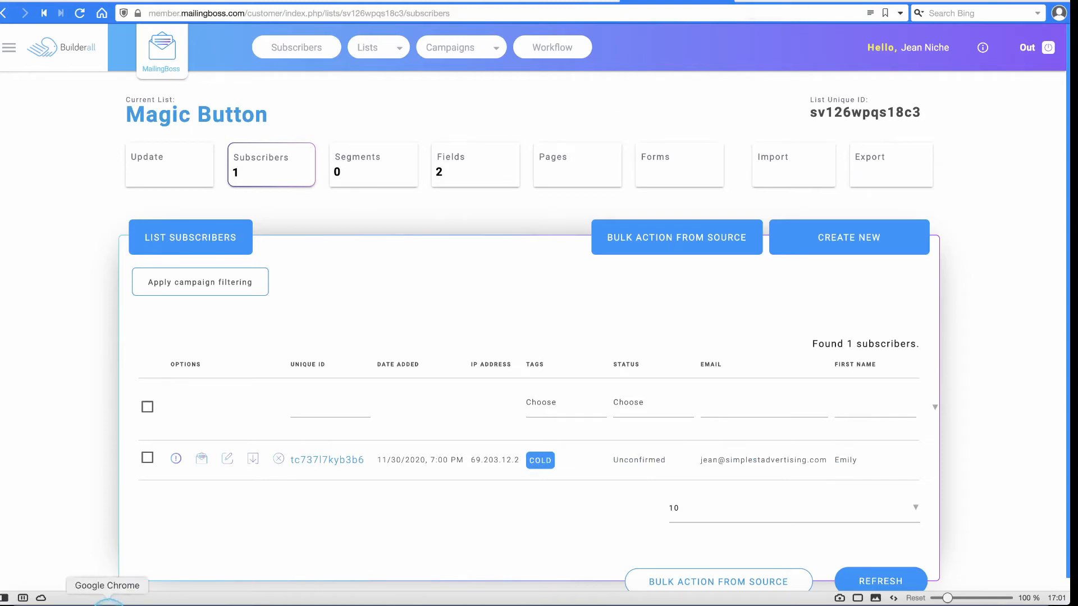
{"action": "left_click", "coordinate": [109, 605]}
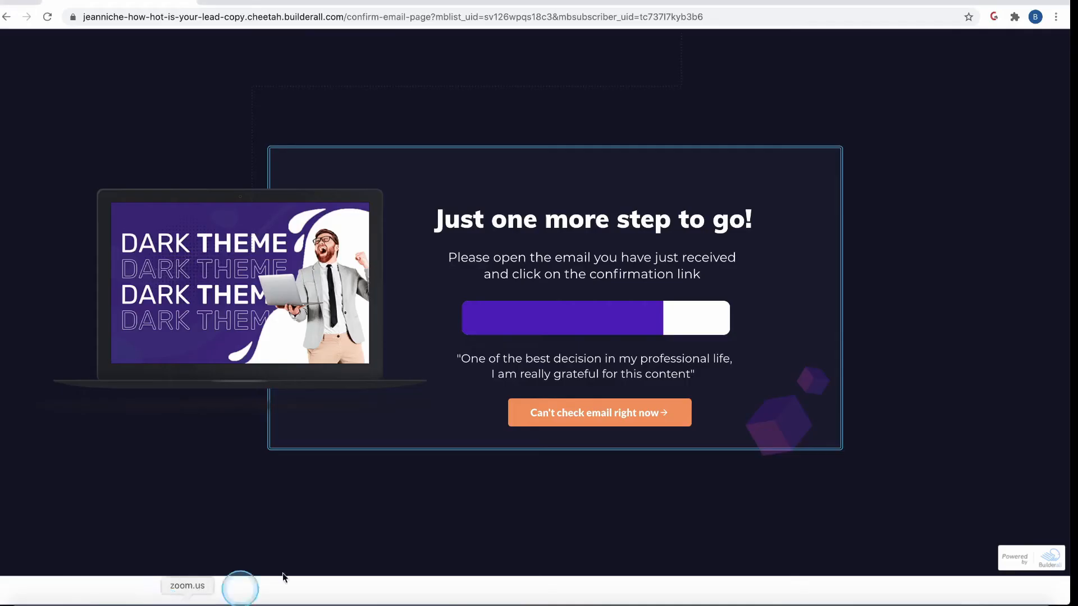
Return to the confirm-email page and open a Chrome window under the other browser profile.
{"action": "left_click", "coordinate": [212, 1]}
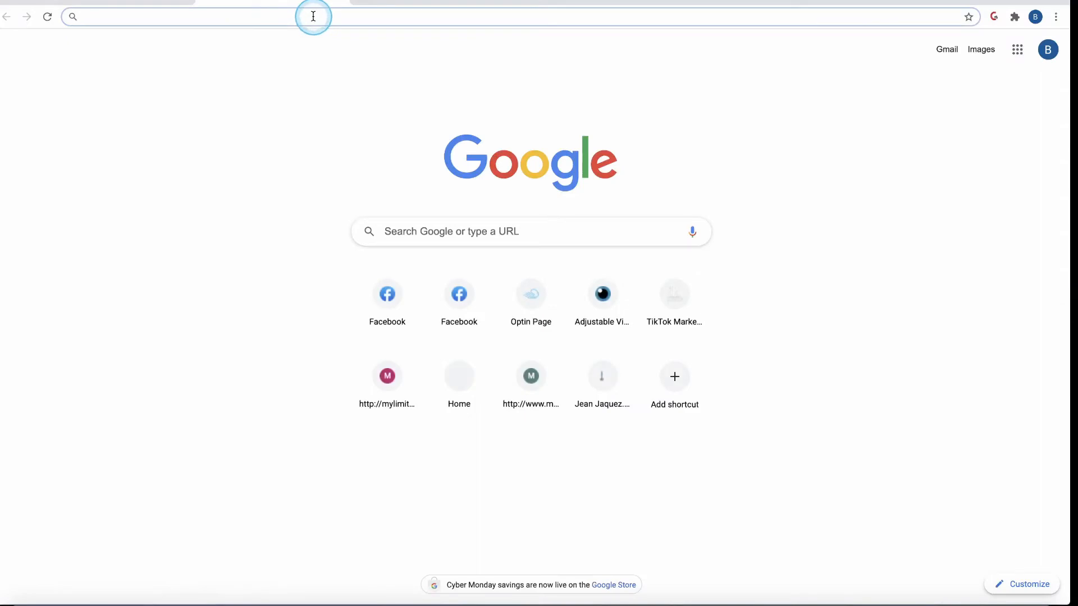
{"action": "left_click", "coordinate": [337, 1]}
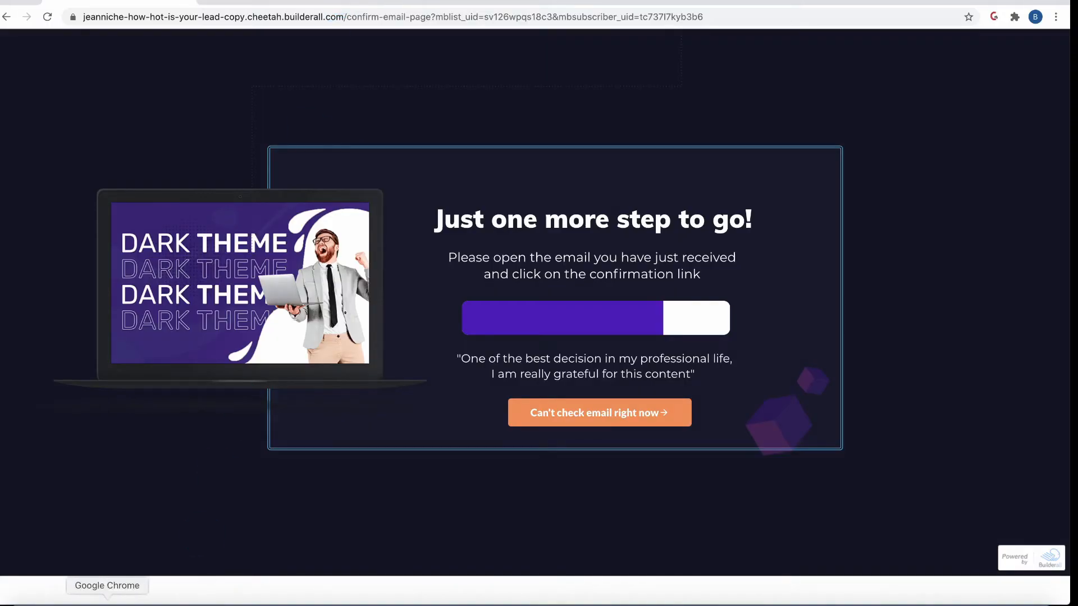
{"action": "left_click", "coordinate": [1035, 17]}
{"action": "left_click", "coordinate": [917, 249]}
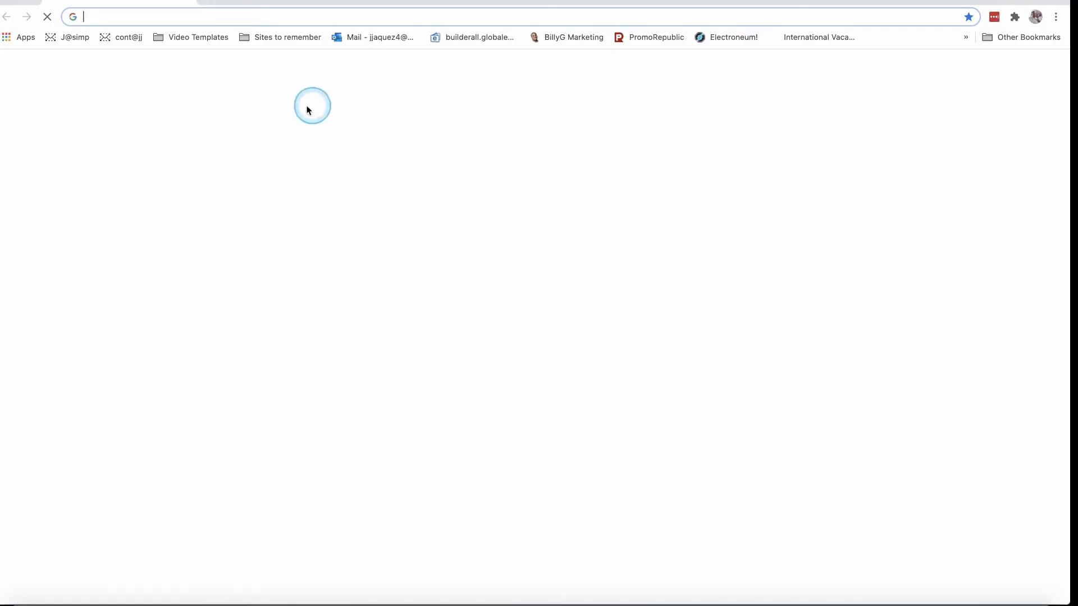
Follow the confirmation link in the test lead's webmail to the MLM Business Presentation thank-you page.
{"action": "left_click", "coordinate": [71, 39]}
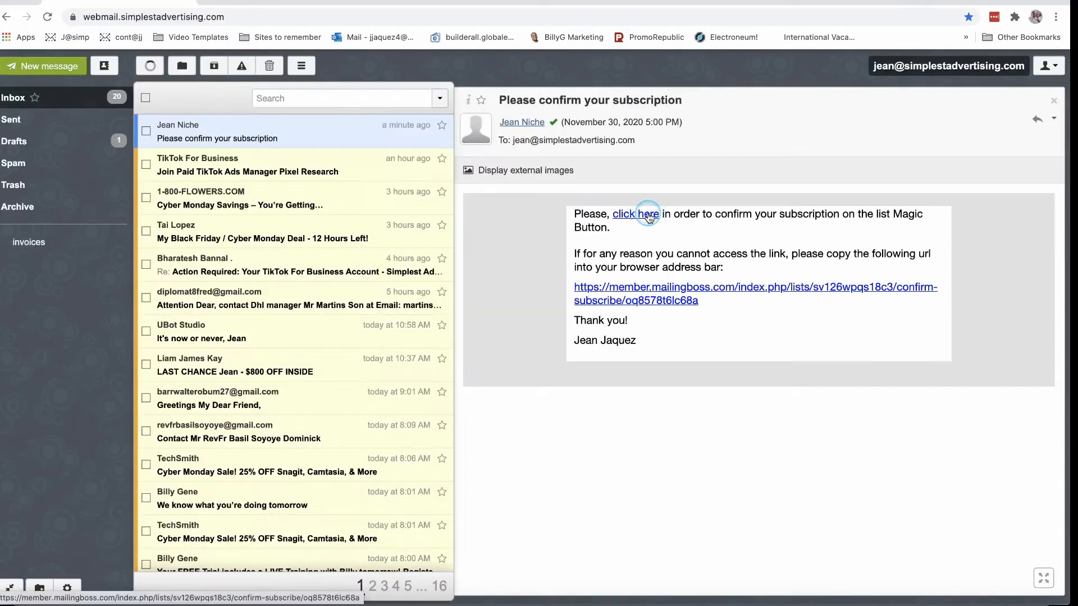
{"action": "left_click", "coordinate": [648, 218]}
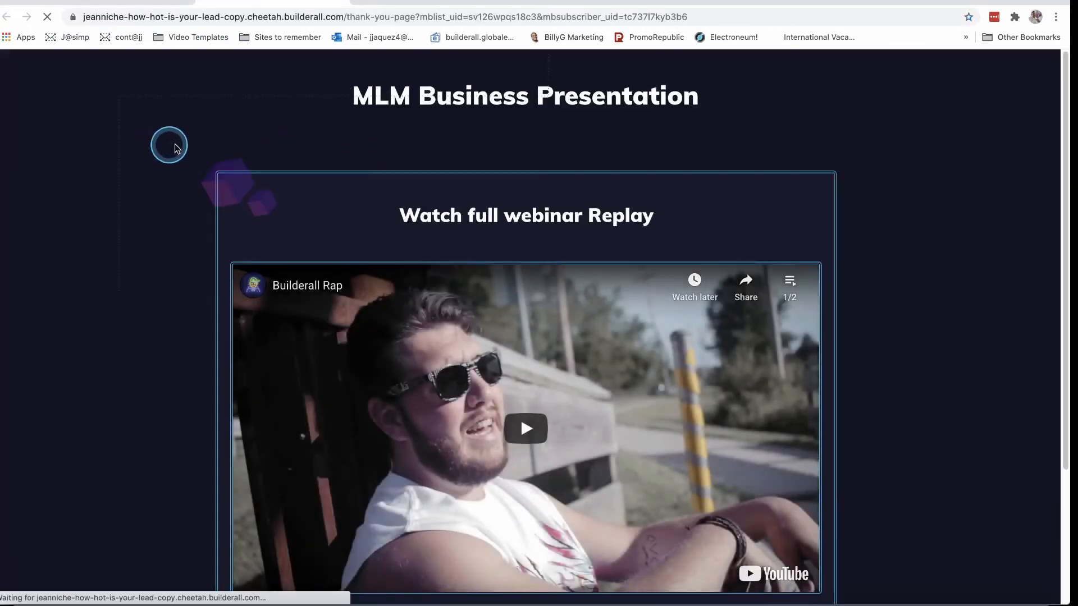
{"action": "scroll", "coordinate": [162, 151], "scroll_direction": "down", "scroll_amount": 3}
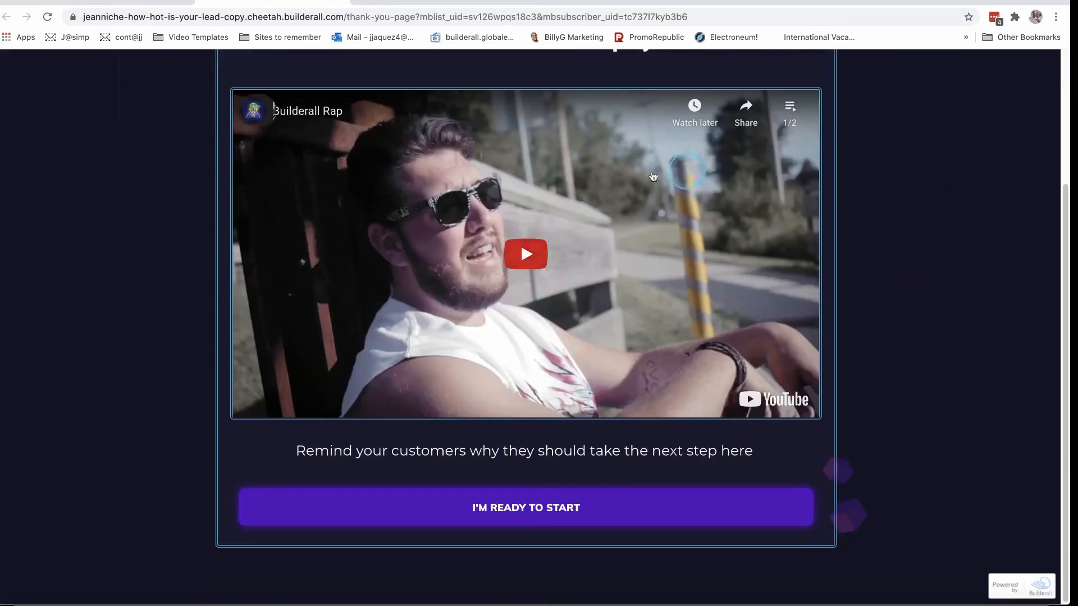
{"action": "scroll", "coordinate": [221, 324], "scroll_direction": "up", "scroll_amount": 3}
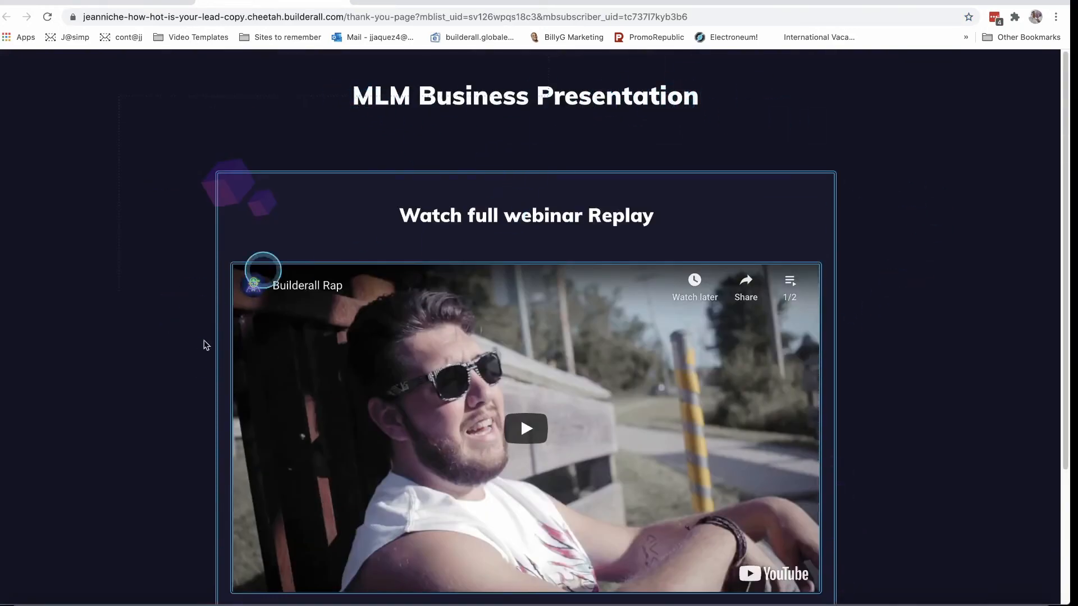
{"action": "left_click", "coordinate": [132, 604]}
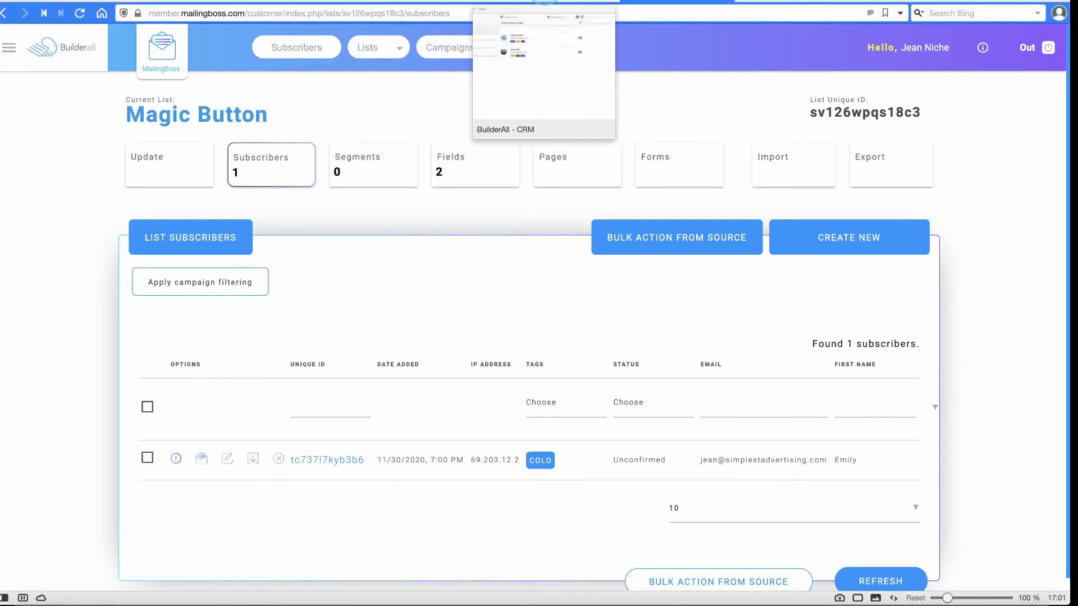
Reload the Builderall CRM leads list, then go back to MailingBoss.
{"action": "left_click", "coordinate": [570, 1]}
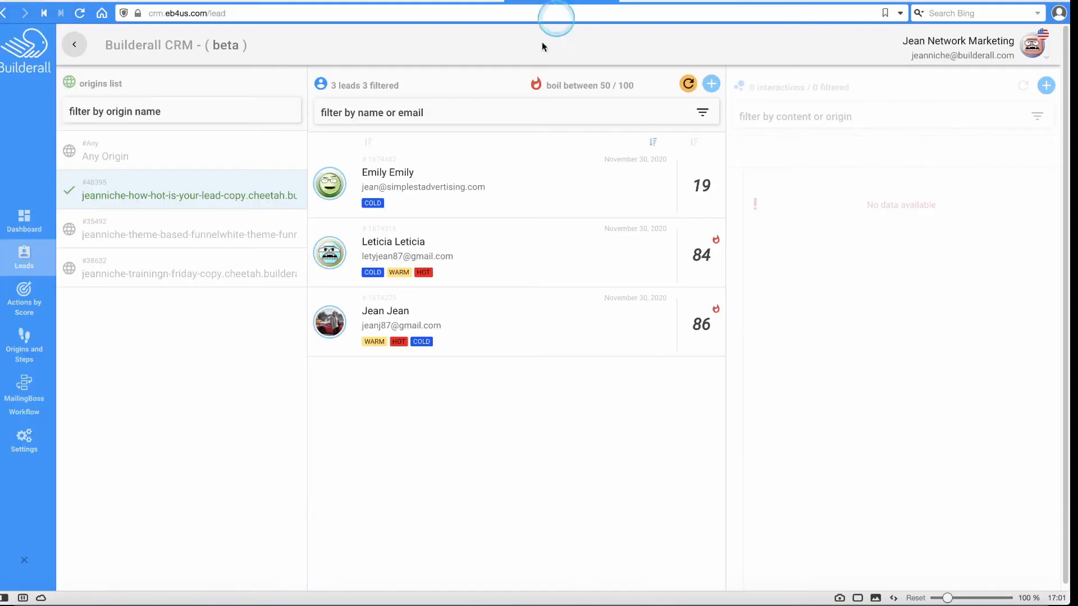
{"action": "left_click", "coordinate": [688, 85]}
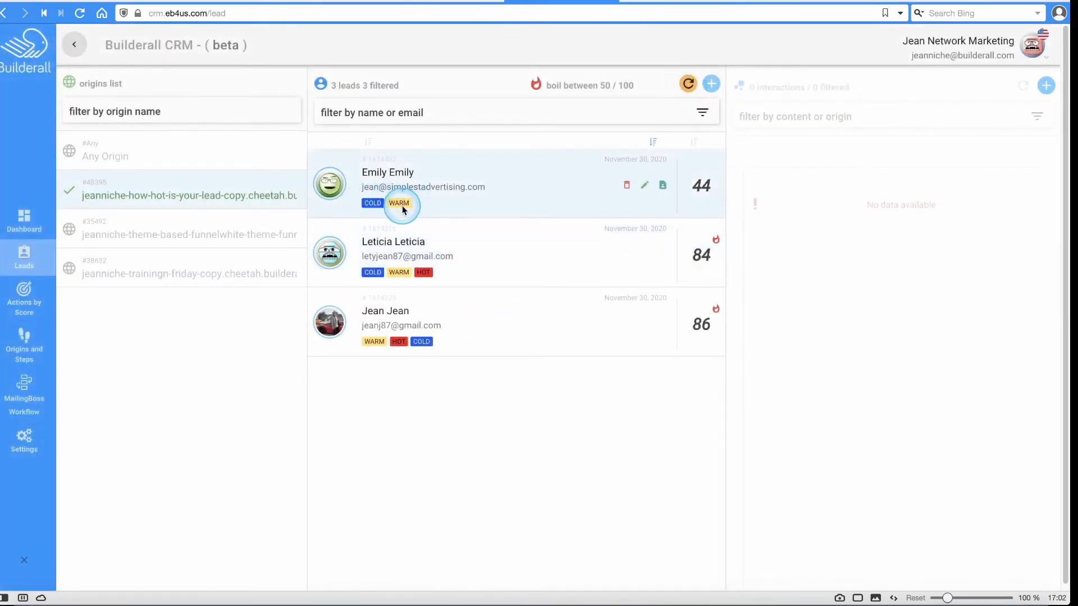
{"action": "left_click", "coordinate": [666, 1]}
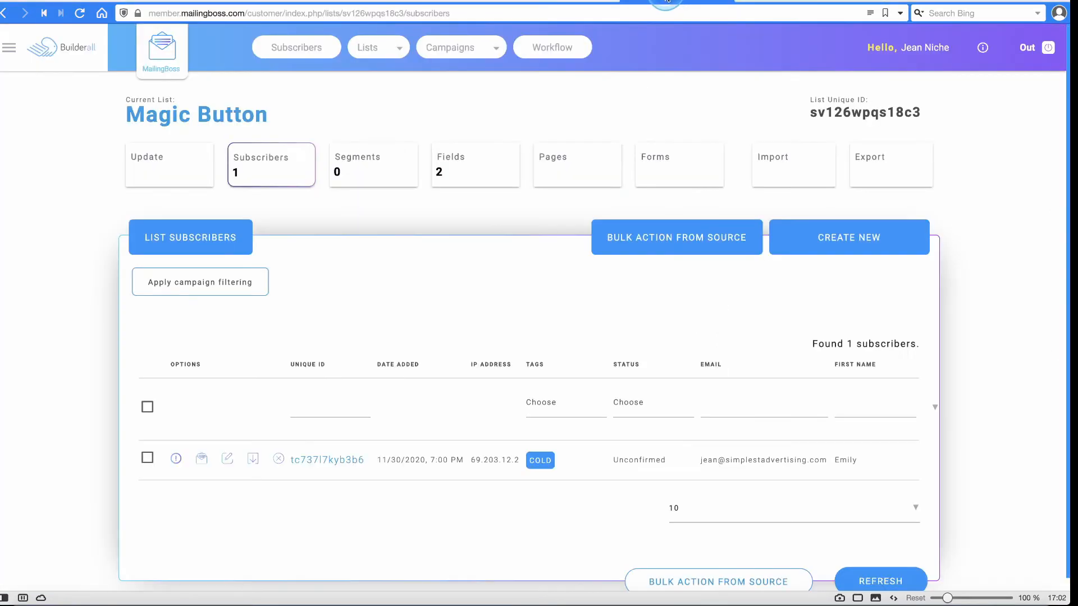
View the WARM LIST subscribers and check the test lead's confirmed row.
{"action": "left_click", "coordinate": [370, 55]}
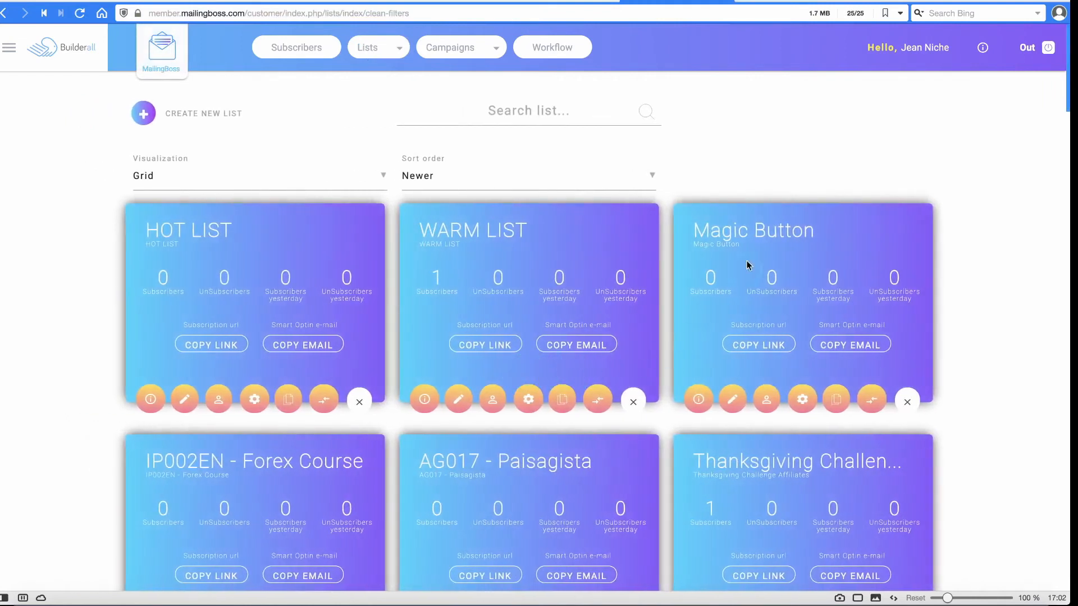
{"action": "left_click", "coordinate": [814, 248]}
{"action": "left_click", "coordinate": [808, 232]}
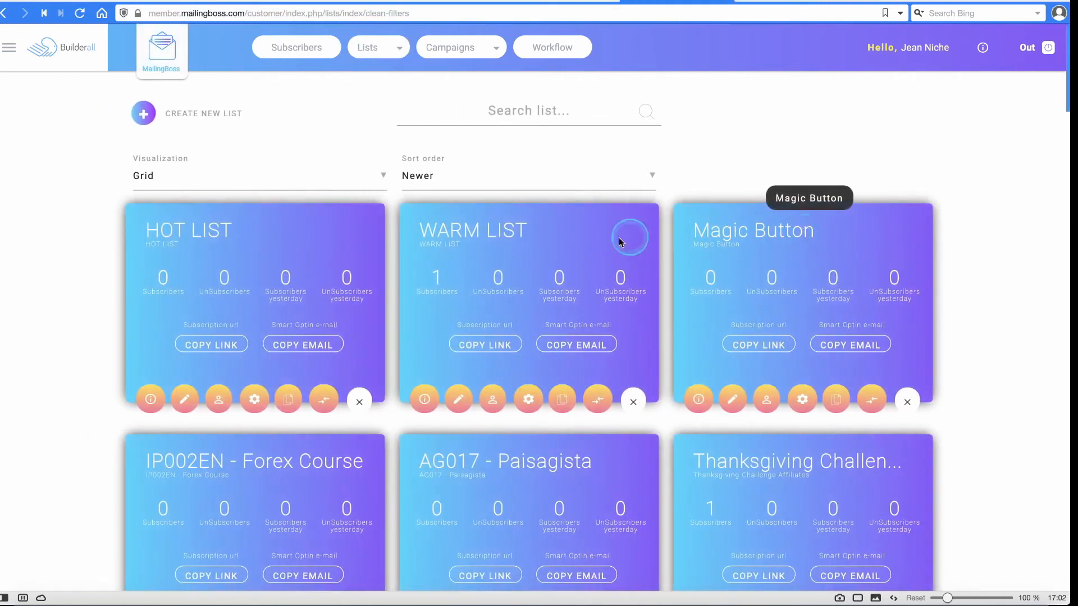
{"action": "left_click", "coordinate": [497, 401]}
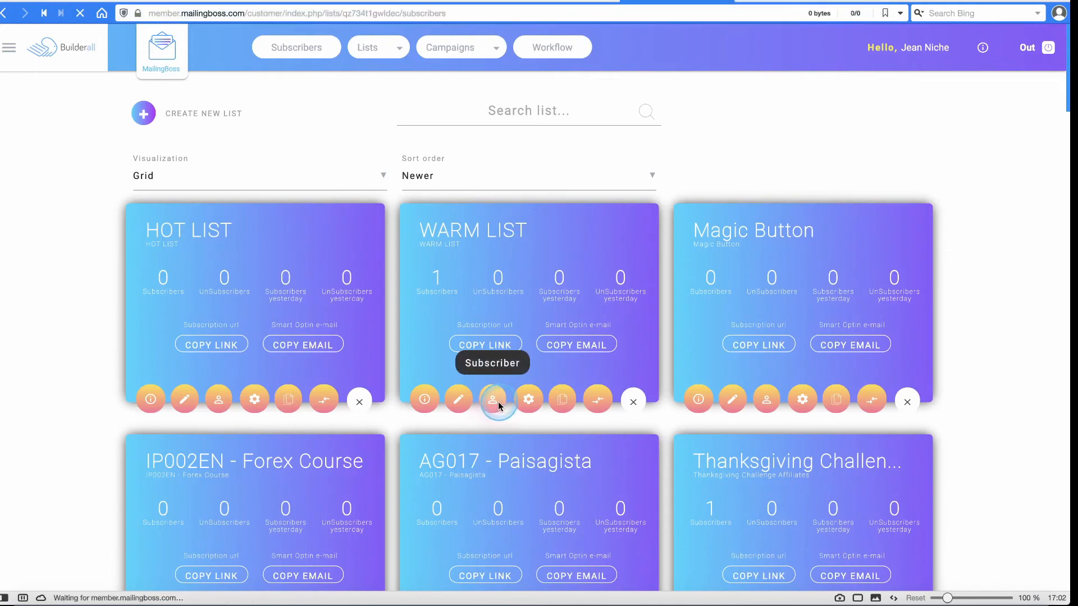
{"action": "scroll", "coordinate": [528, 332], "scroll_direction": "down", "scroll_amount": 1}
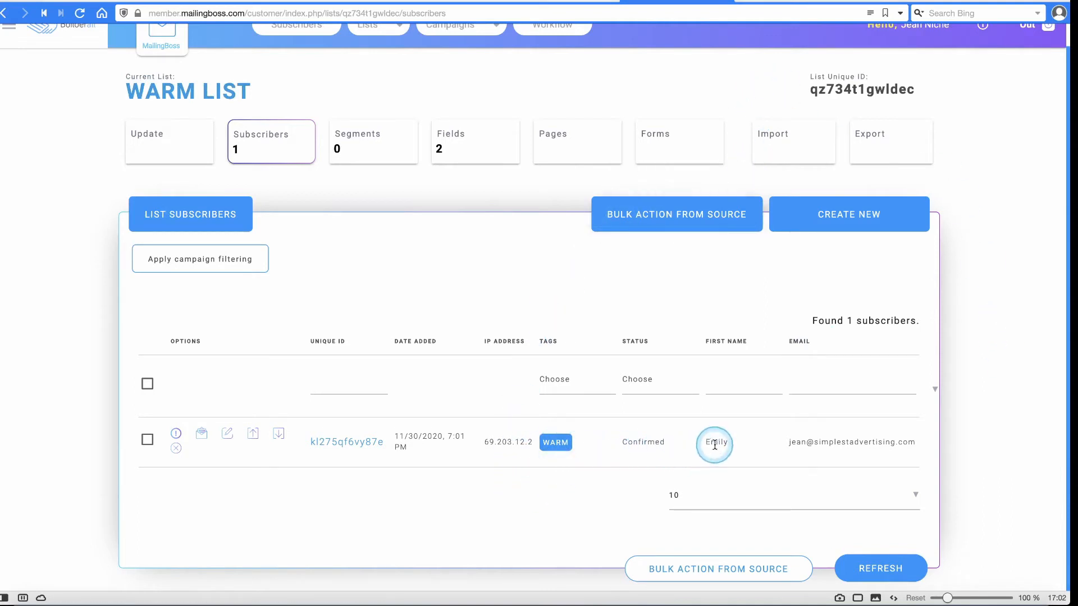
{"action": "left_click_drag", "start_coordinate": [728, 443], "coordinate": [711, 442]}
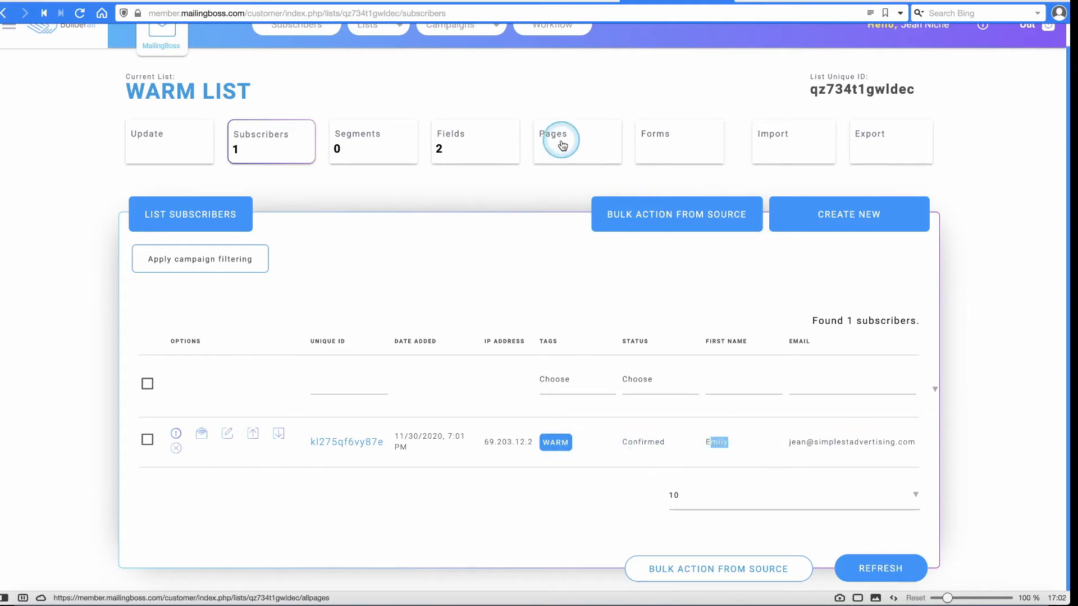
Refresh the CRM leads once more and return to the funnel's MLM Business Presentation page.
{"action": "left_click", "coordinate": [560, 3]}
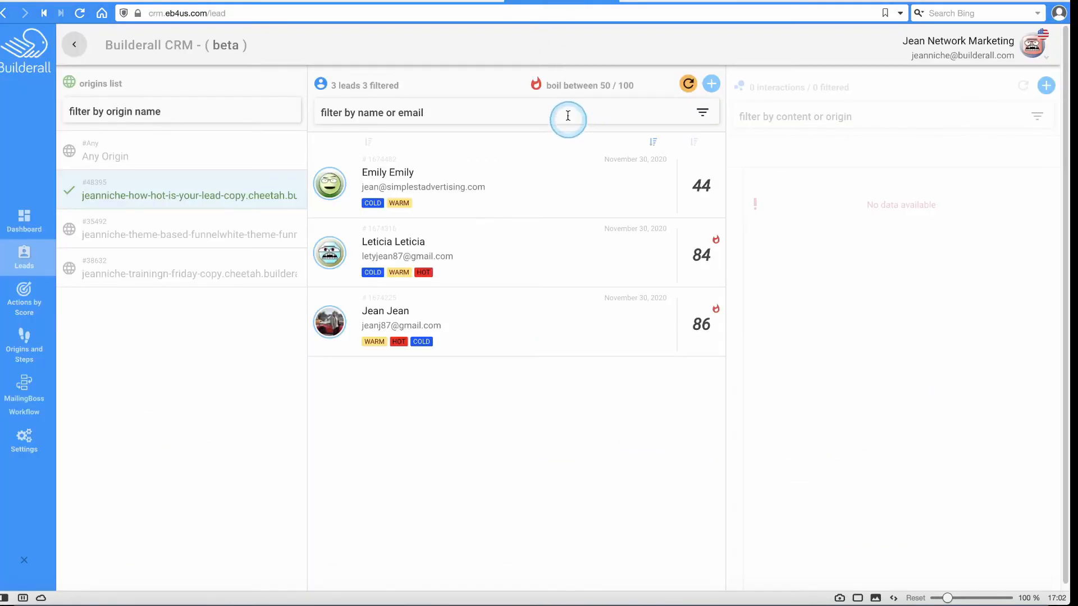
{"action": "left_click", "coordinate": [686, 88]}
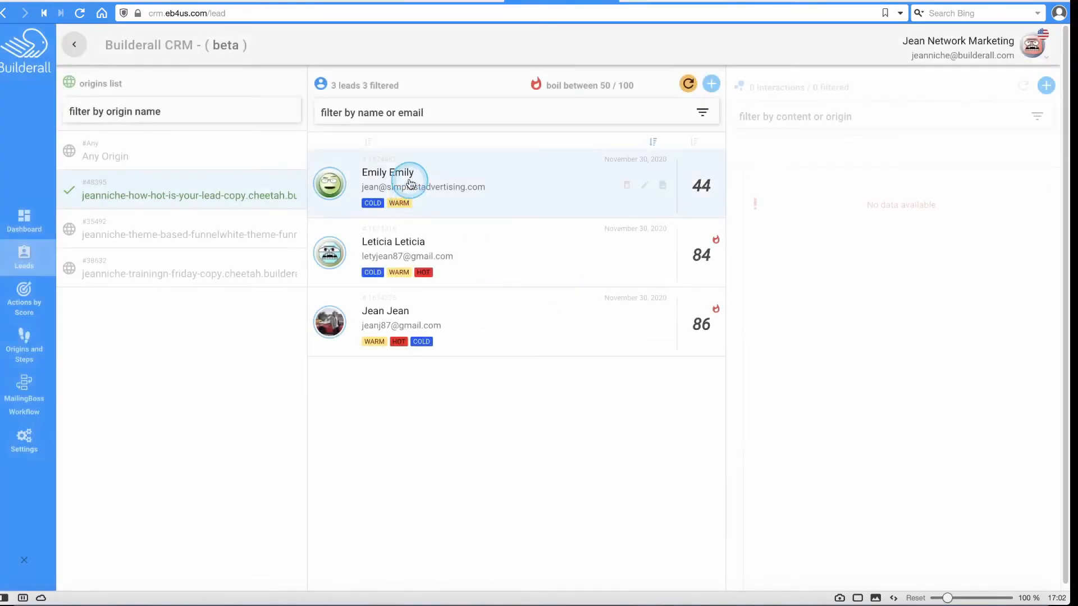
{"action": "left_click", "coordinate": [107, 600]}
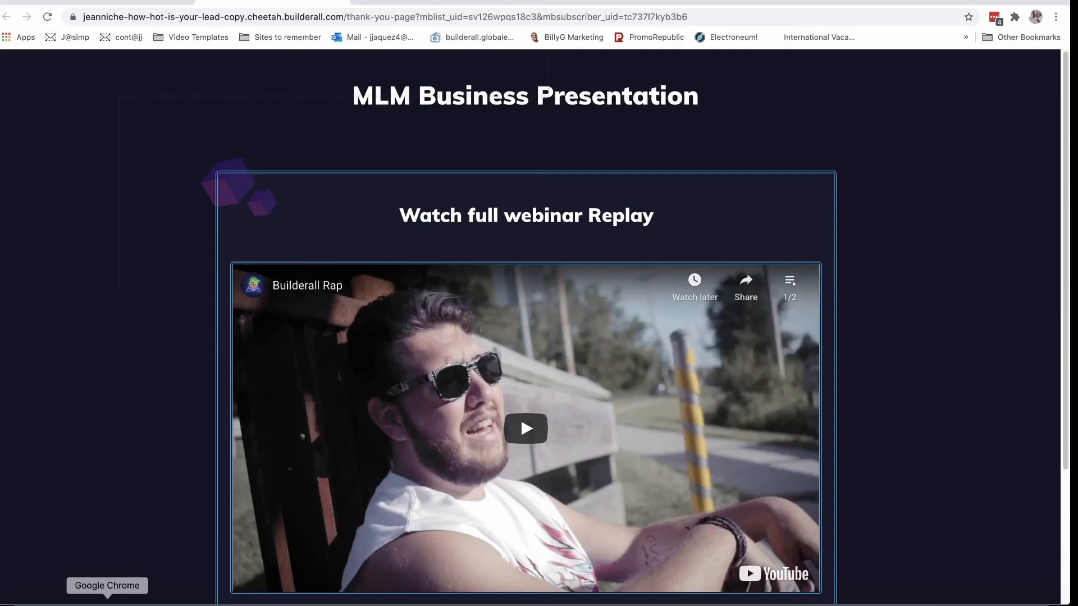
Advance via I'M READY TO START to the Guide to Join page, then return to the CRM leads list.
{"action": "scroll", "coordinate": [674, 202], "scroll_direction": "down", "scroll_amount": 3}
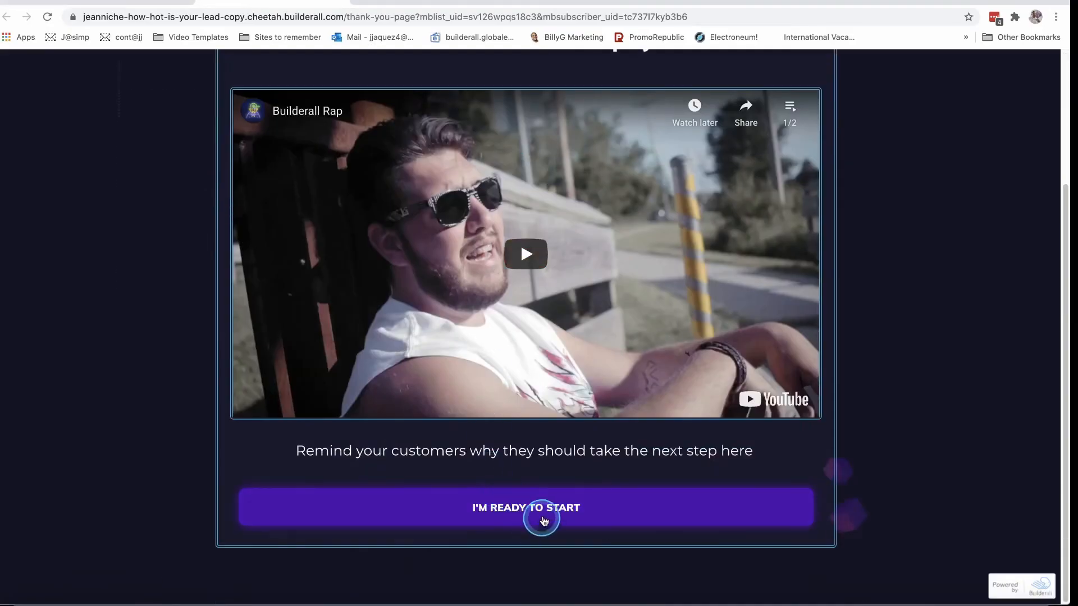
{"action": "left_click", "coordinate": [545, 511]}
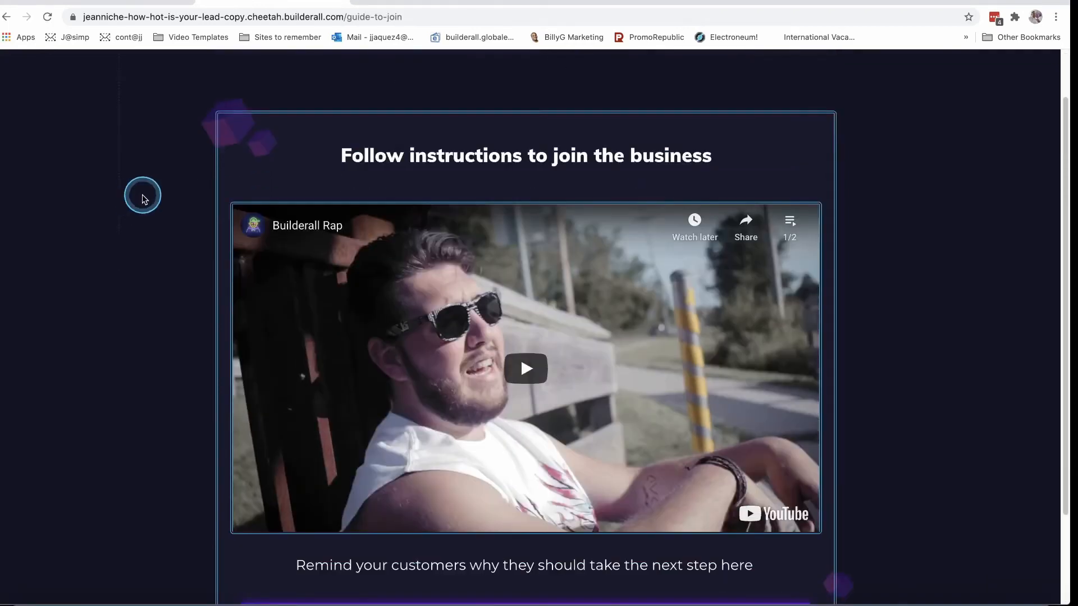
{"action": "scroll", "coordinate": [134, 201], "scroll_direction": "down", "scroll_amount": 3}
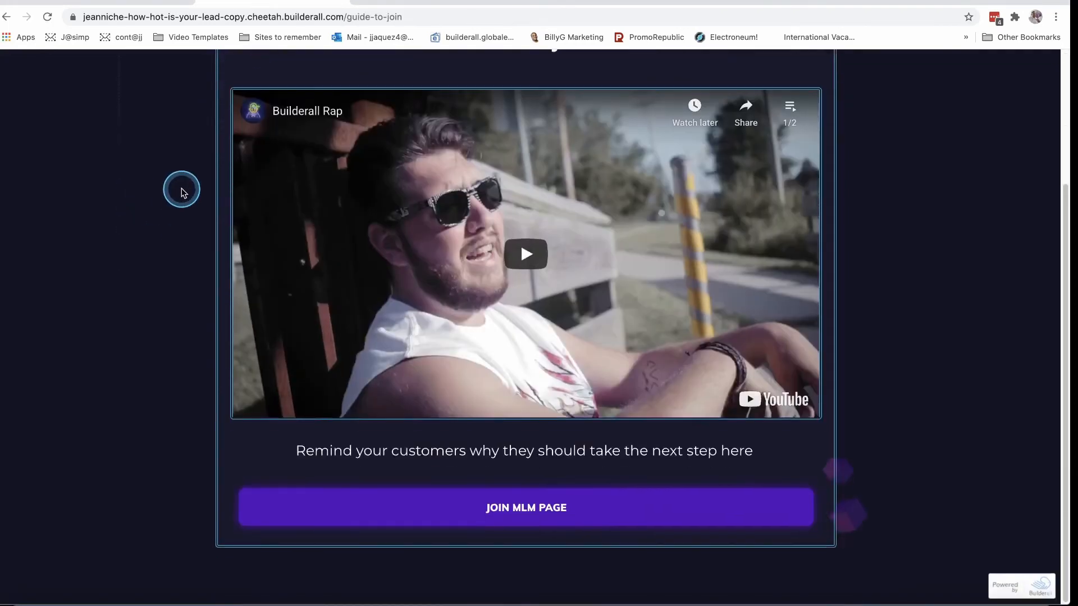
{"action": "scroll", "coordinate": [955, 247], "scroll_direction": "up", "scroll_amount": 3}
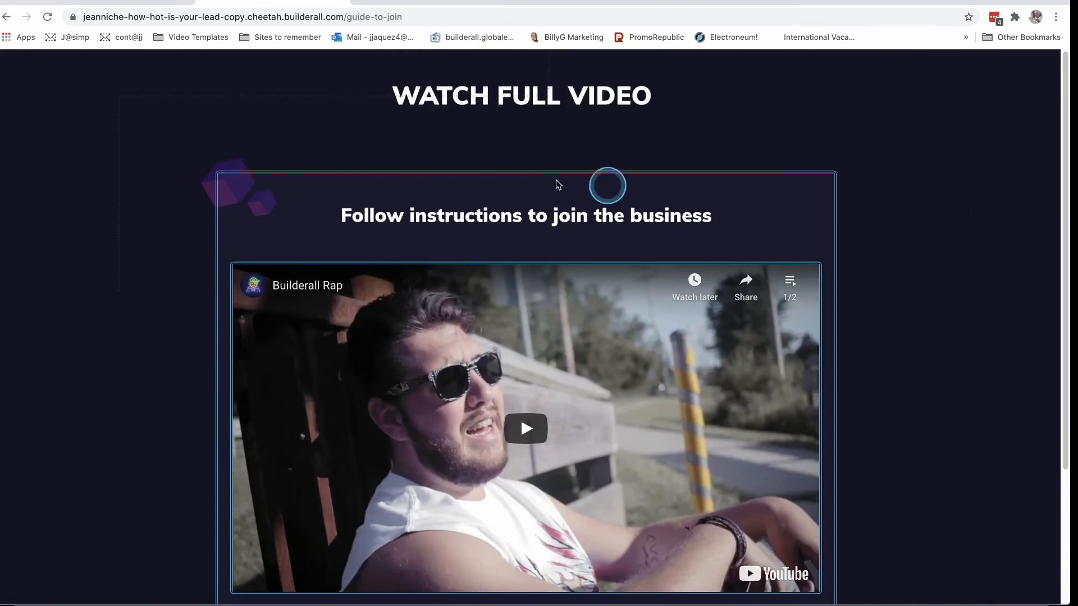
{"action": "scroll", "coordinate": [440, 259], "scroll_direction": "down", "scroll_amount": 3}
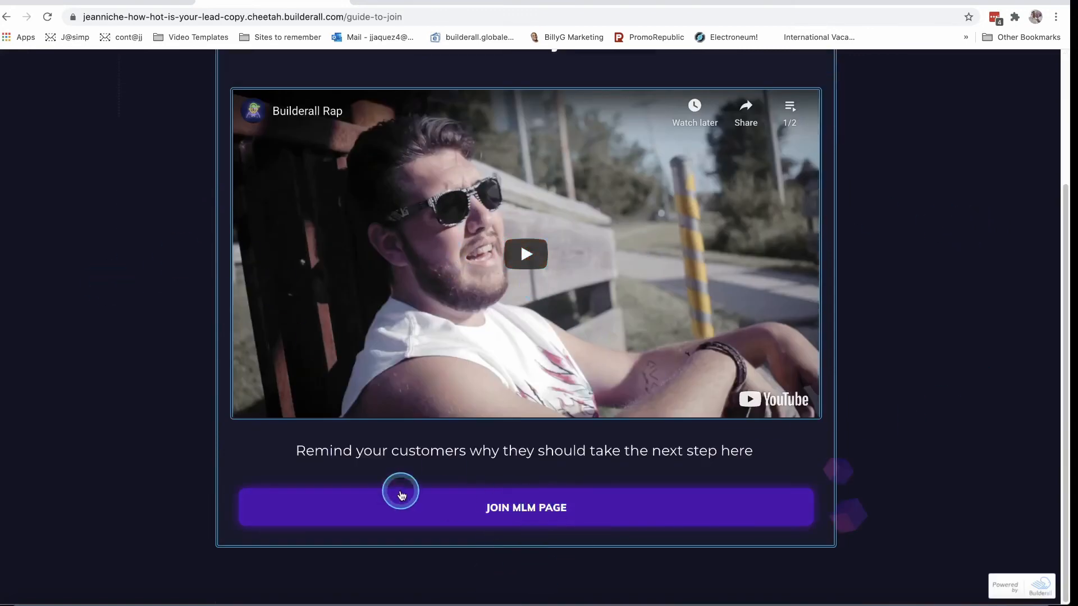
{"action": "left_click", "coordinate": [134, 604]}
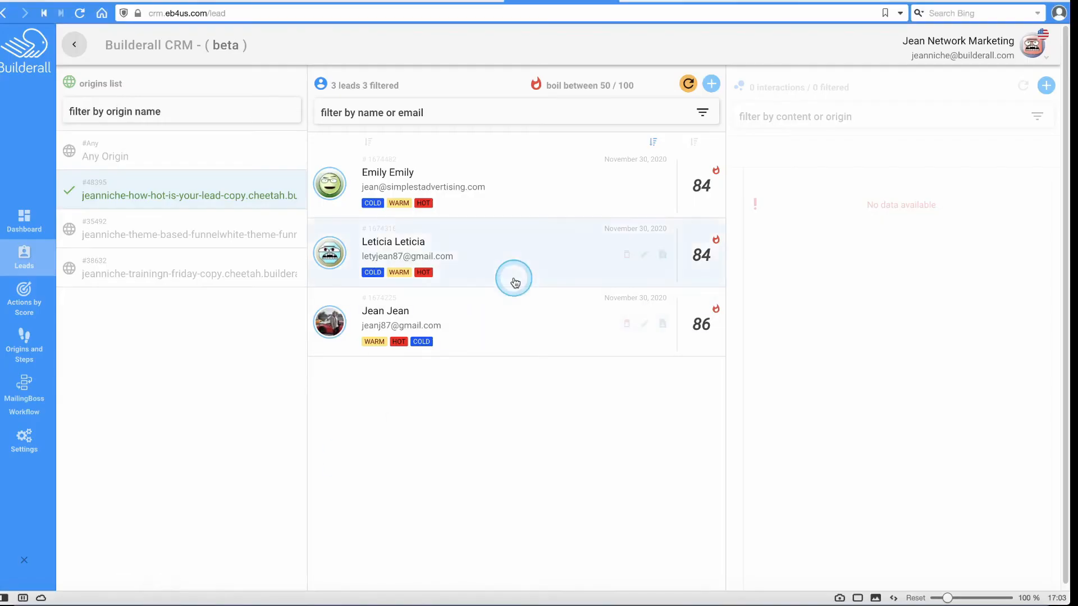
Refresh the CRM and view the test lead's interactions, COLD/WARM/HOT tags and score 84.
{"action": "left_click", "coordinate": [81, 18]}
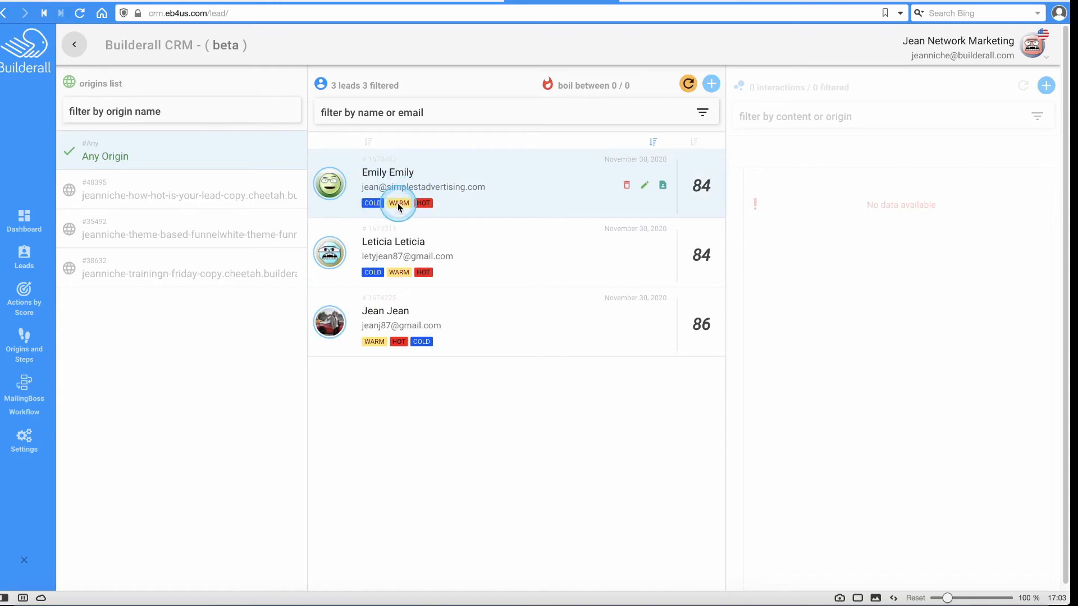
{"action": "left_click", "coordinate": [426, 207]}
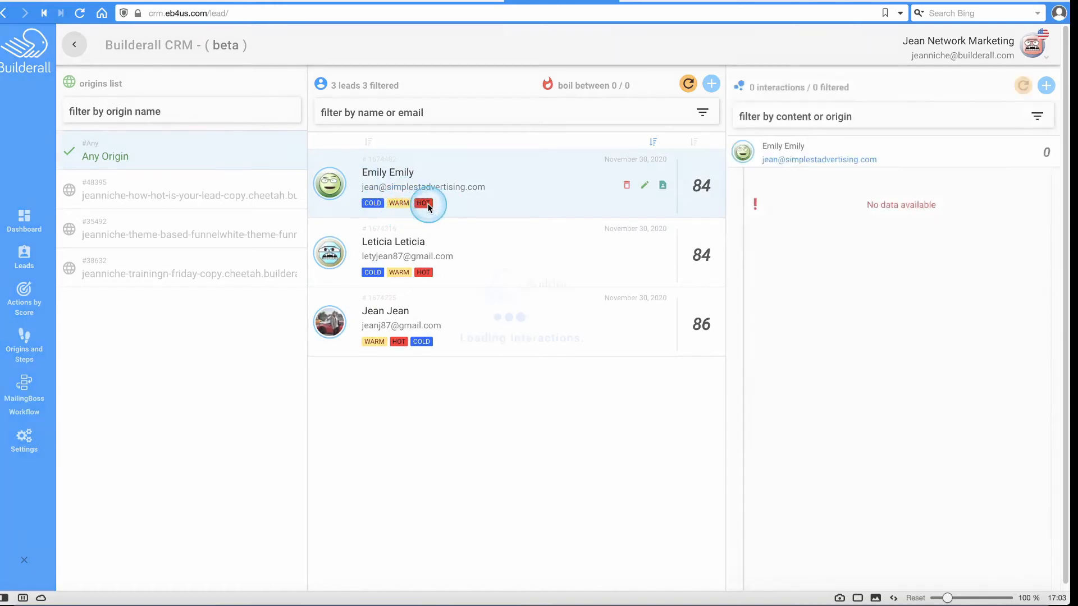
{"action": "left_click", "coordinate": [653, 2]}
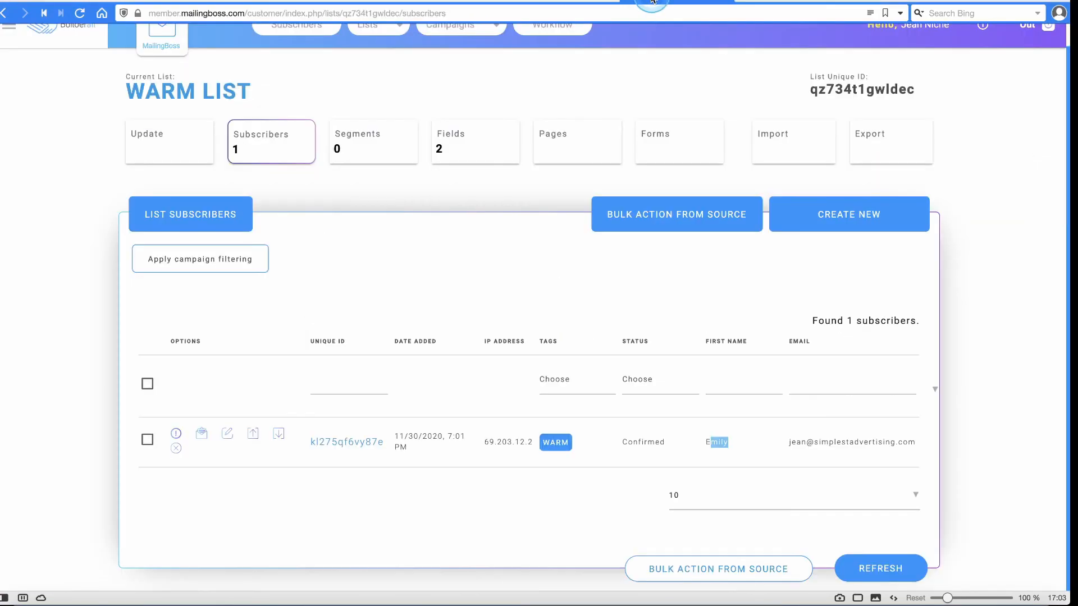
Check the HOT LIST subscribers for the confirmed HOT test lead, then return to the lists overview.
{"action": "scroll", "coordinate": [382, 227], "scroll_direction": "up", "scroll_amount": 1}
{"action": "left_click", "coordinate": [380, 47]}
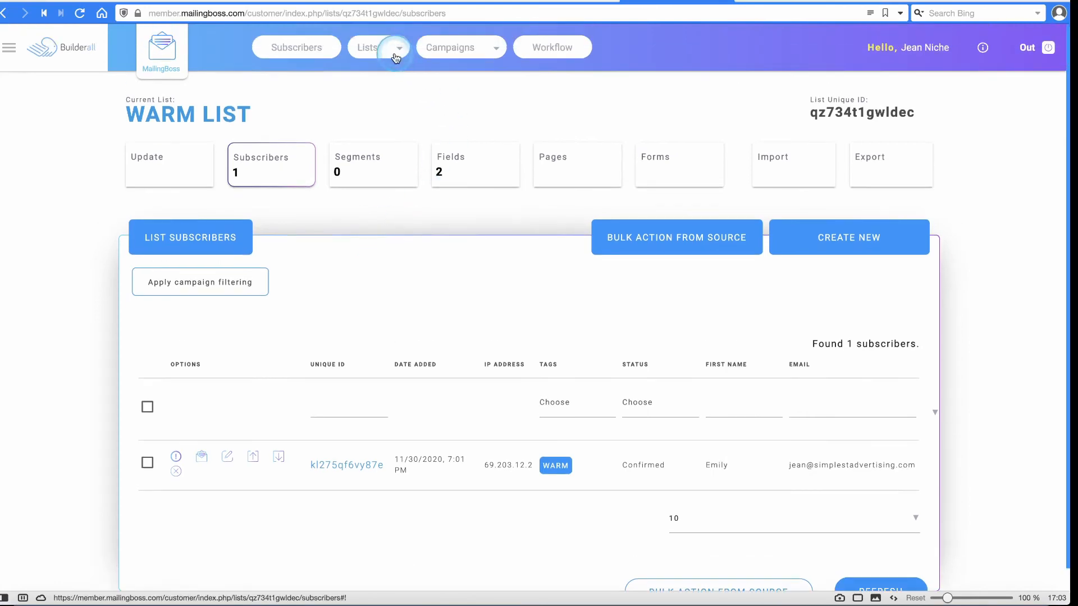
{"action": "left_click", "coordinate": [383, 63]}
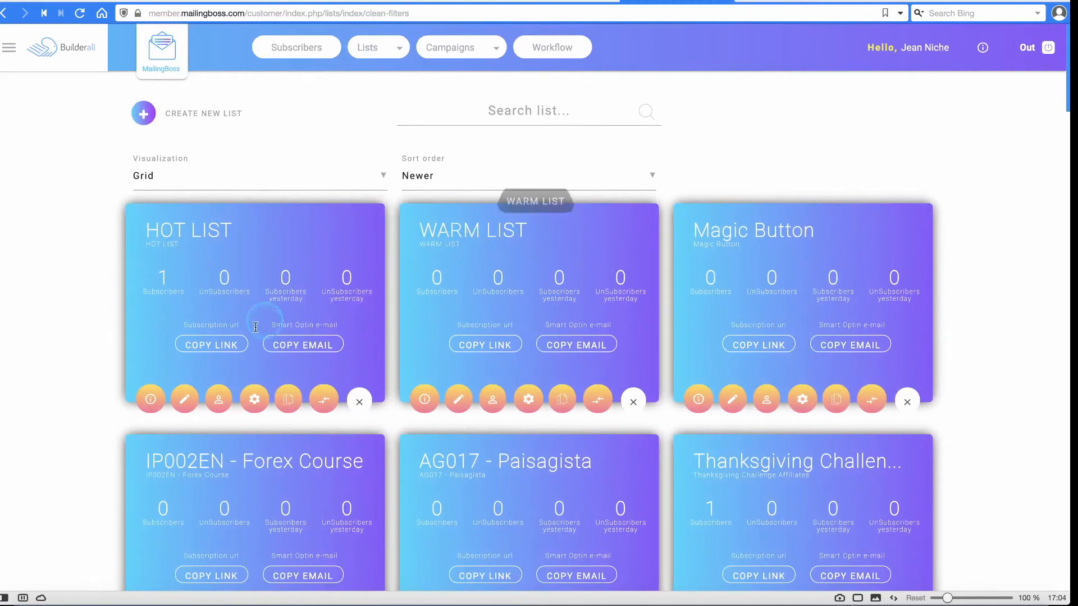
{"action": "left_click", "coordinate": [226, 406]}
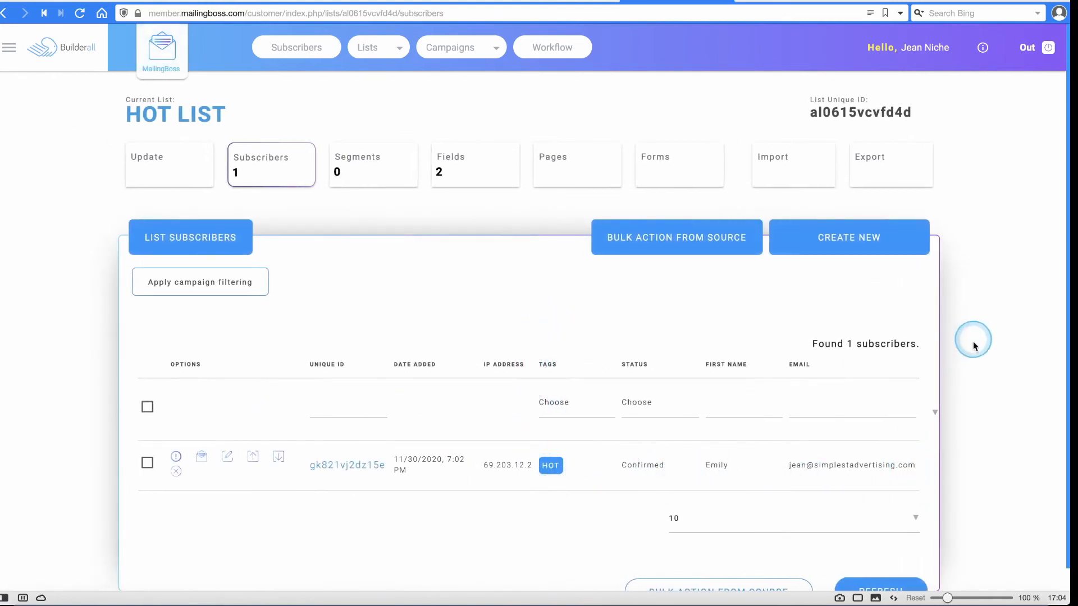
{"action": "left_click", "coordinate": [375, 51]}
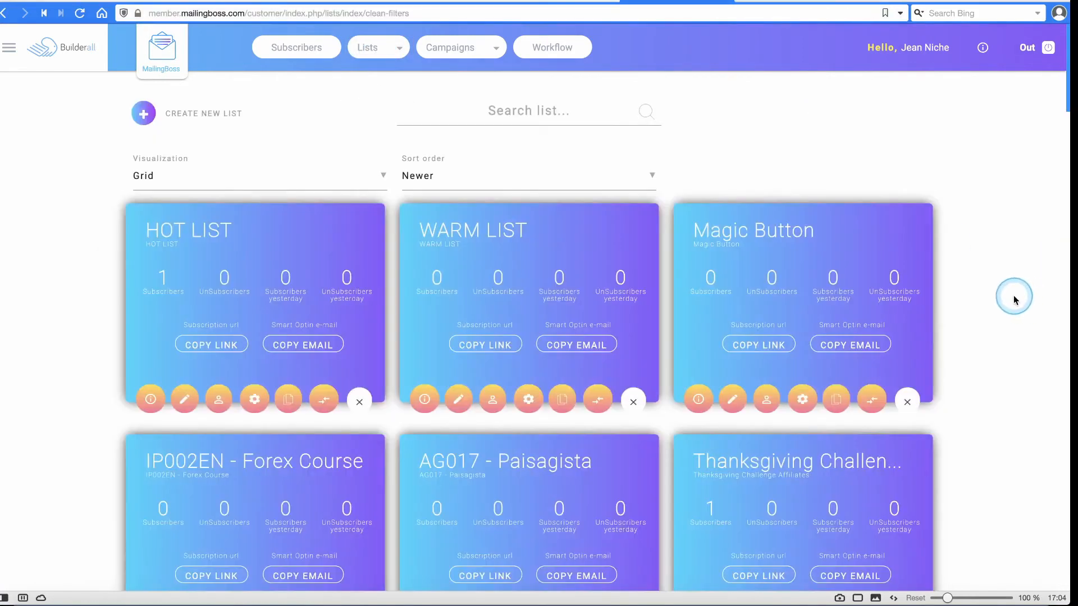
{"action": "scroll", "coordinate": [1015, 301], "scroll_direction": "down", "scroll_amount": 1}
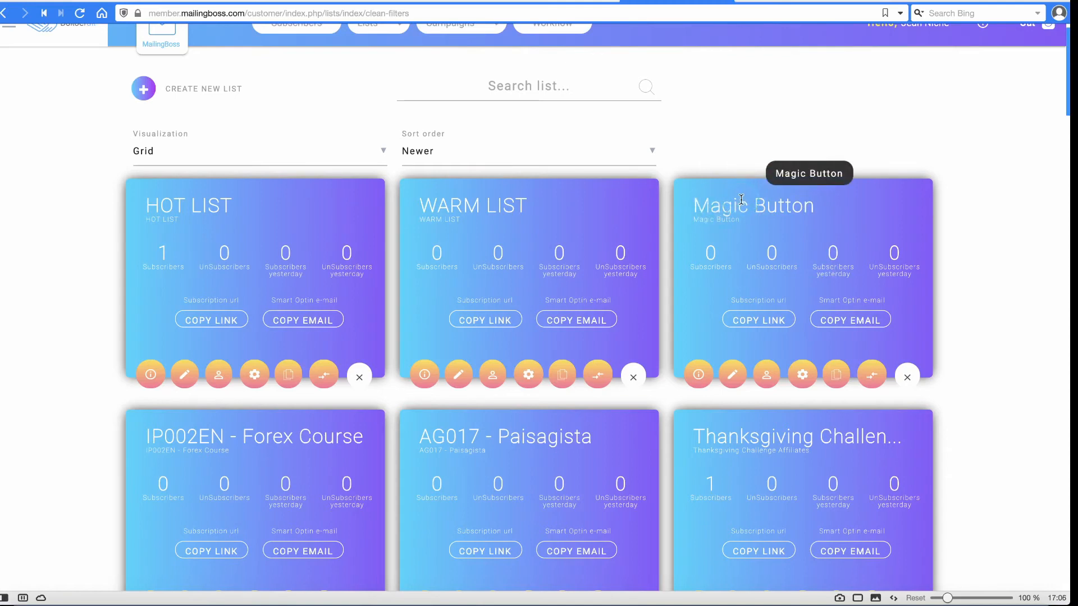
Look over the MailingBoss list cards, then switch to the Builderall office dashboard.
{"action": "left_click", "coordinate": [789, 220]}
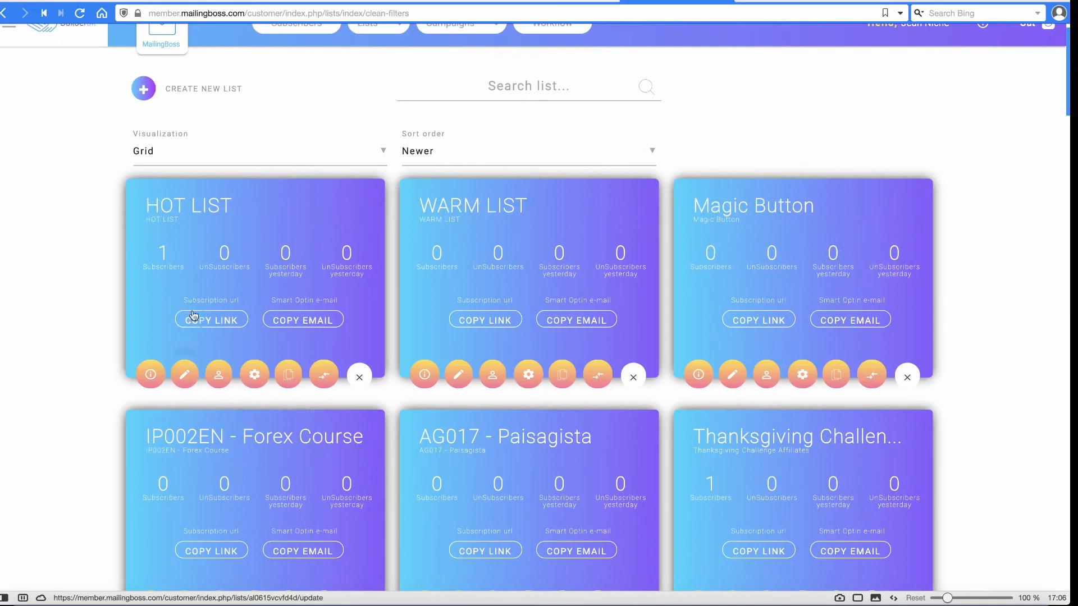
{"action": "left_click", "coordinate": [237, 281]}
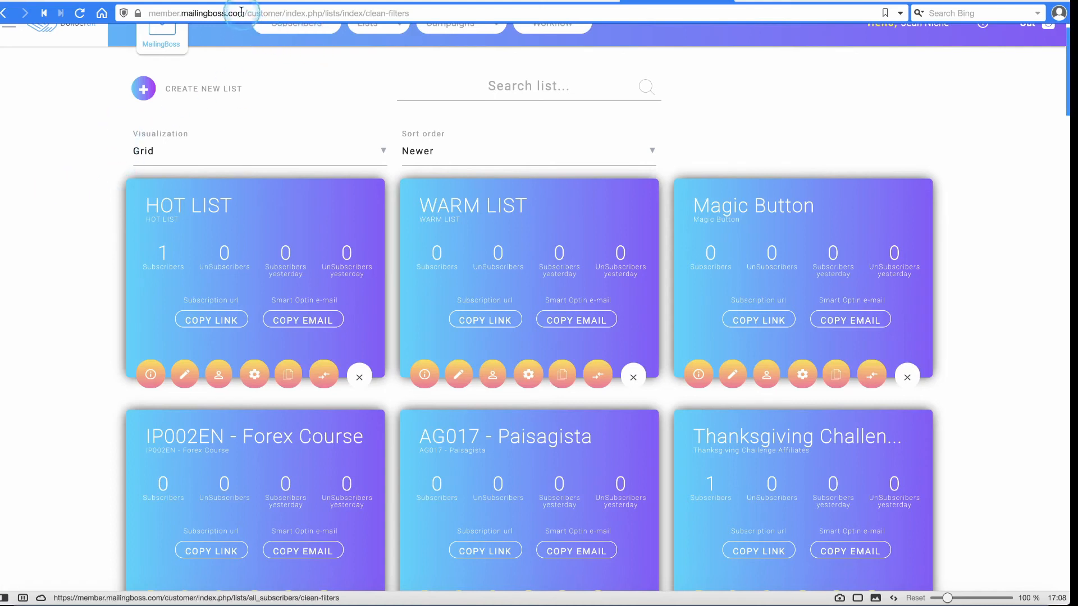
{"action": "left_click", "coordinate": [125, 1]}
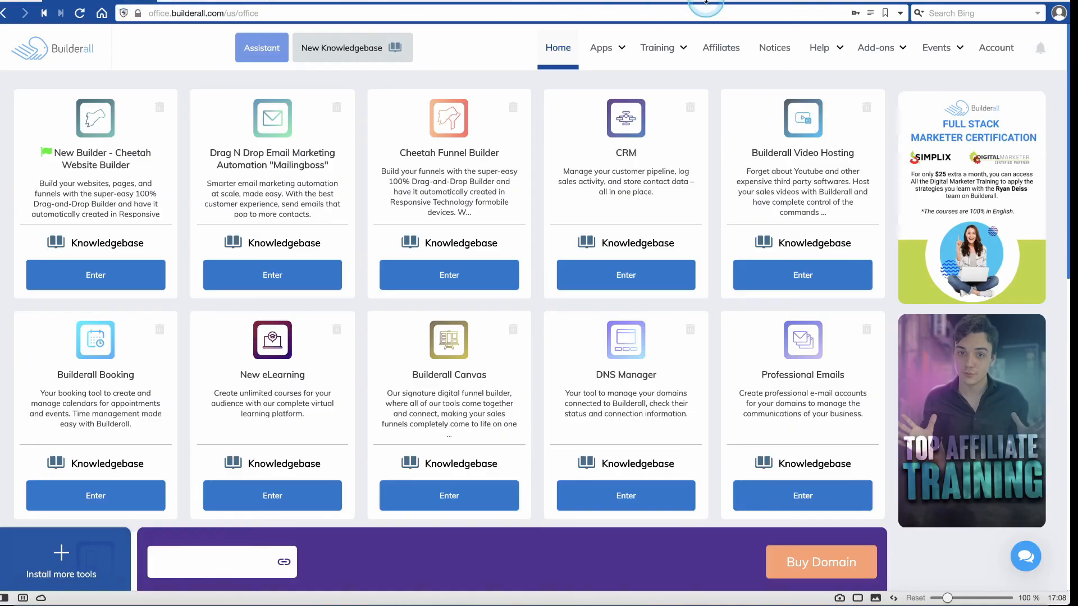
Leave MailingBoss and load facebook.com in a new Chrome tab.
{"action": "left_click", "coordinate": [705, 1]}
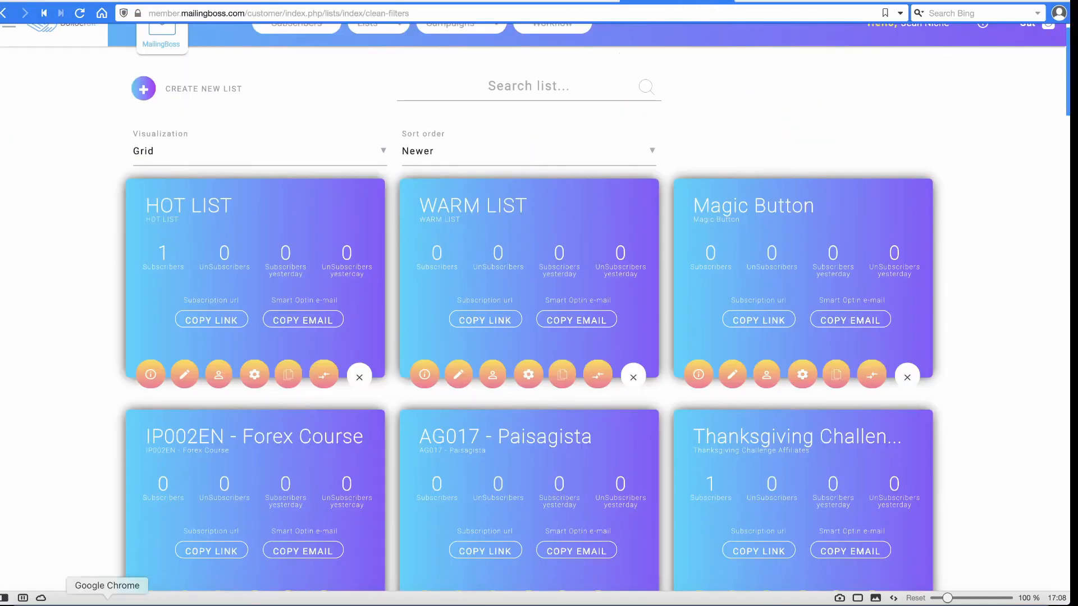
{"action": "left_click", "coordinate": [107, 598]}
{"action": "left_click", "coordinate": [360, 5]}
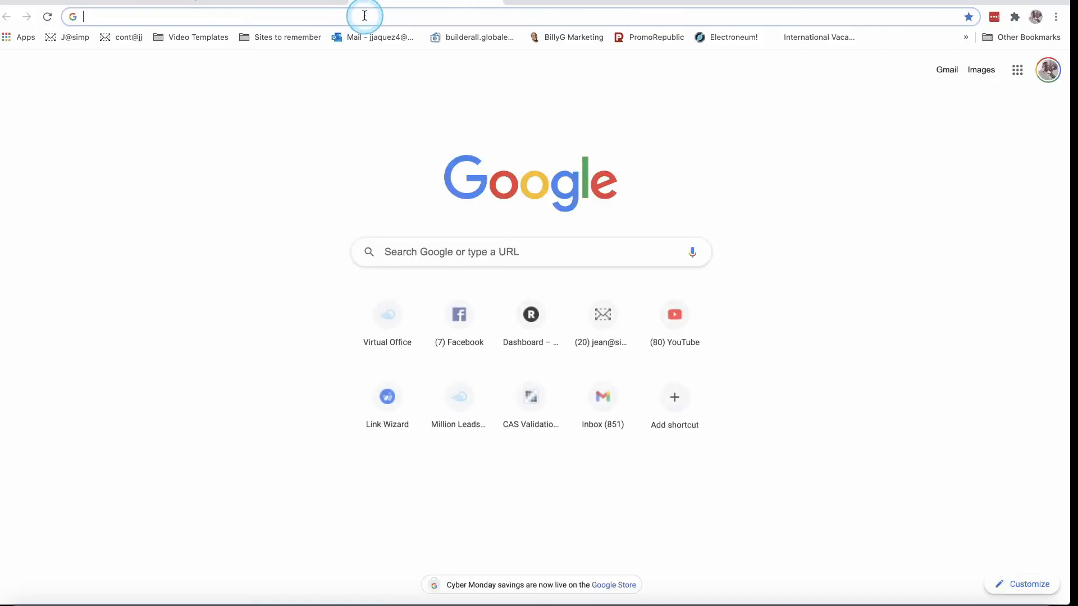
{"action": "type", "text": "face"}
{"action": "key", "text": "Return"}
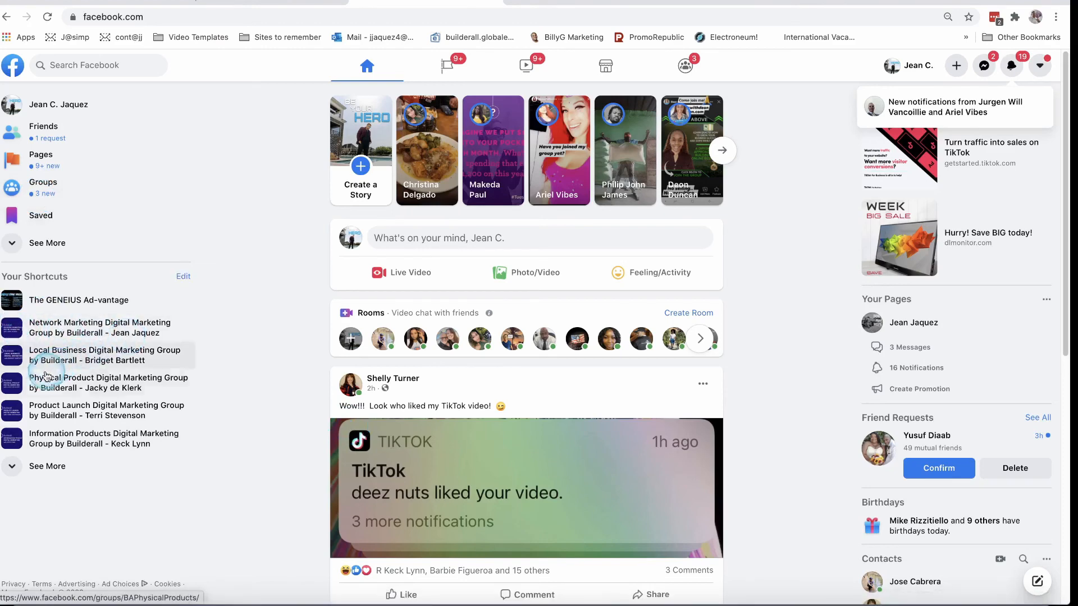
In the Physical Product Digital Marketing group, expand the pinned announcement and open its sitebot link.
{"action": "left_click", "coordinate": [121, 379]}
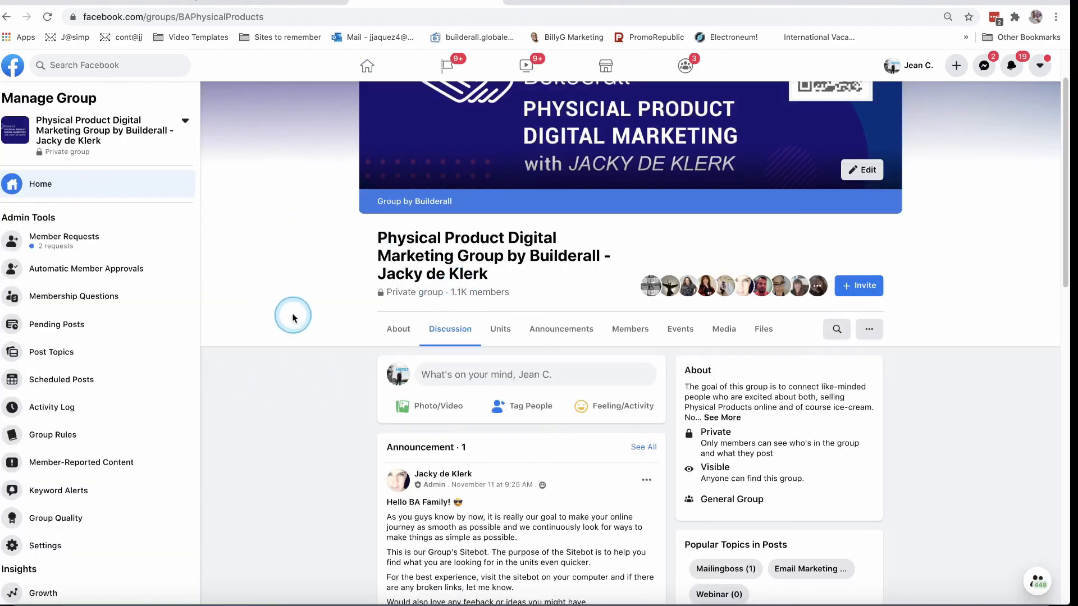
{"action": "scroll", "coordinate": [297, 269], "scroll_direction": "down", "scroll_amount": 1}
{"action": "scroll", "coordinate": [300, 260], "scroll_direction": "down", "scroll_amount": 3}
{"action": "scroll", "coordinate": [312, 252], "scroll_direction": "down", "scroll_amount": 1}
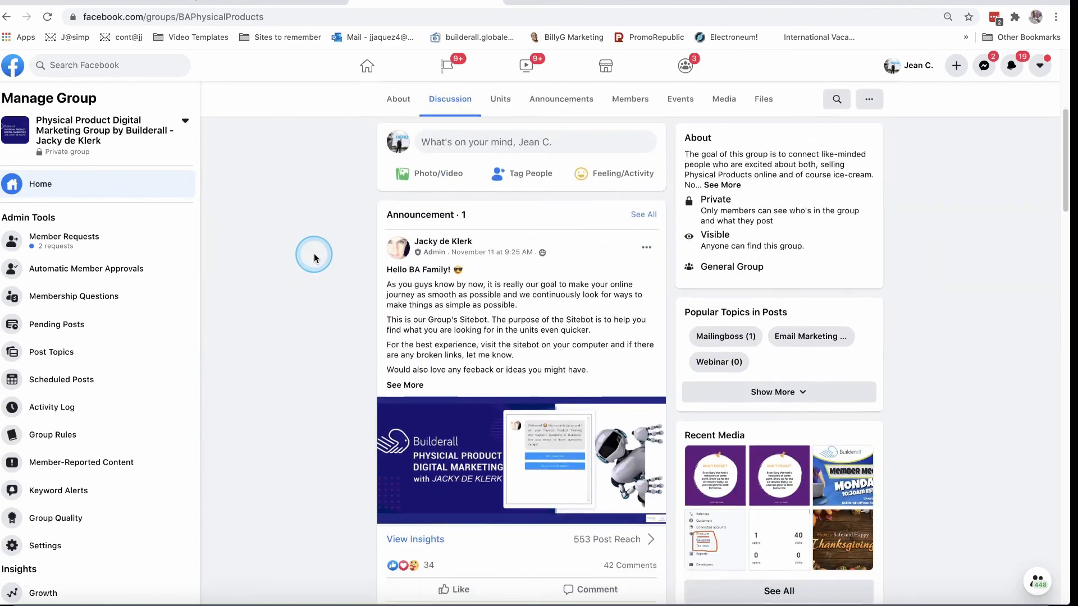
{"action": "scroll", "coordinate": [563, 497], "scroll_direction": "down", "scroll_amount": 3}
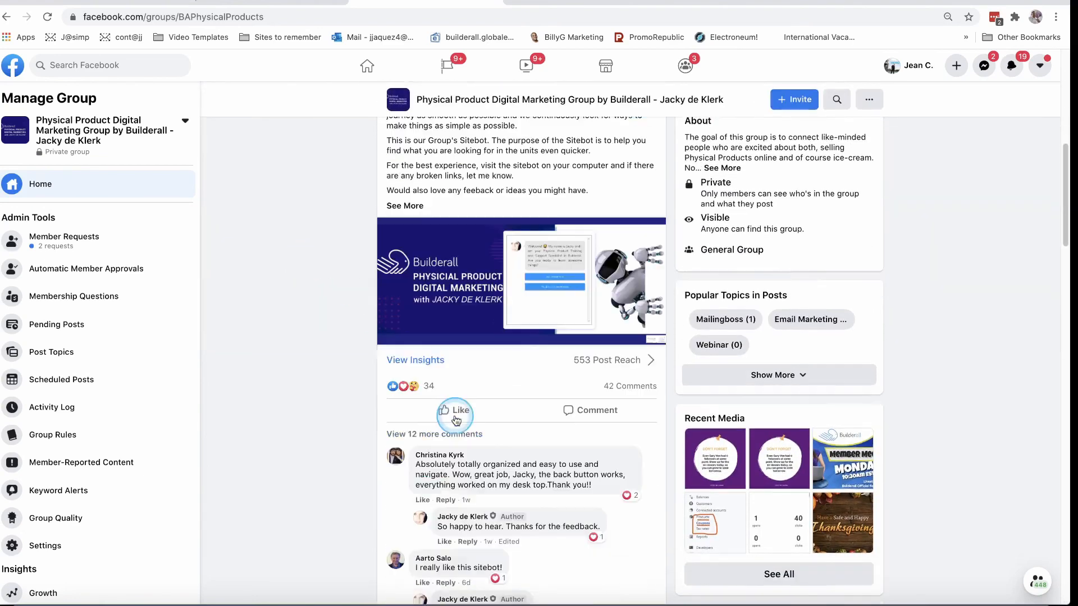
{"action": "left_click", "coordinate": [553, 284]}
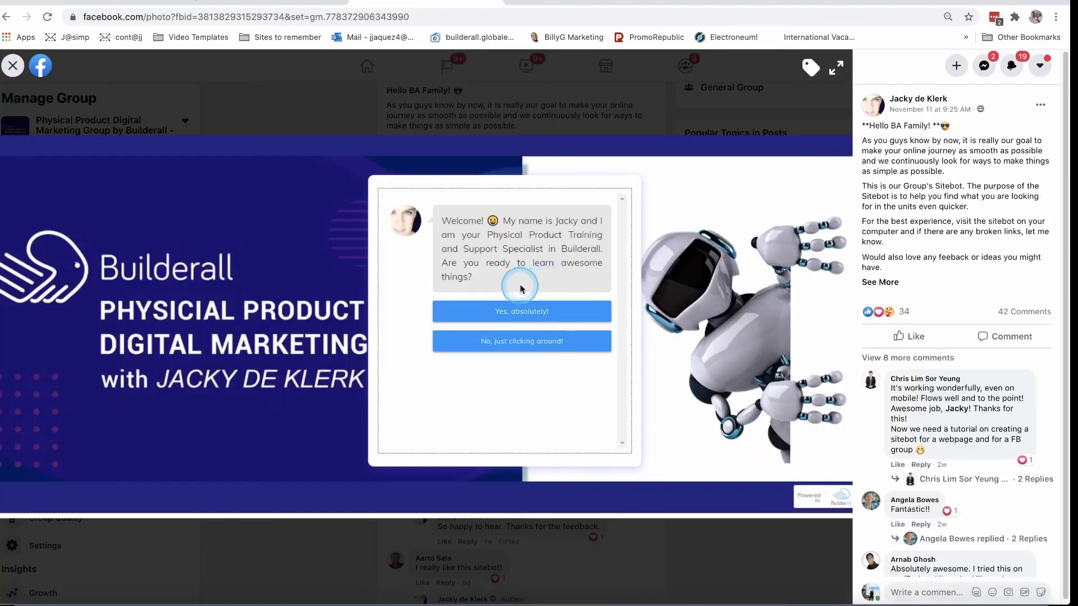
{"action": "left_click", "coordinate": [889, 283]}
{"action": "left_click", "coordinate": [914, 330]}
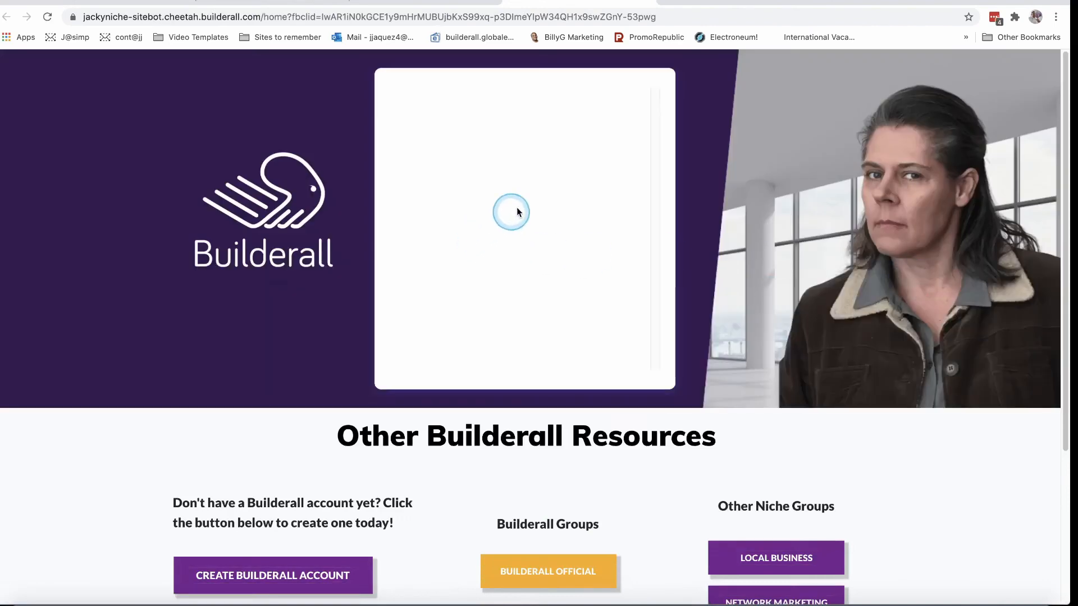
Answer 'Yes, absolutely!', send a first name, and choose 'Register Later' in the sitebot chat.
{"action": "left_click", "coordinate": [547, 208]}
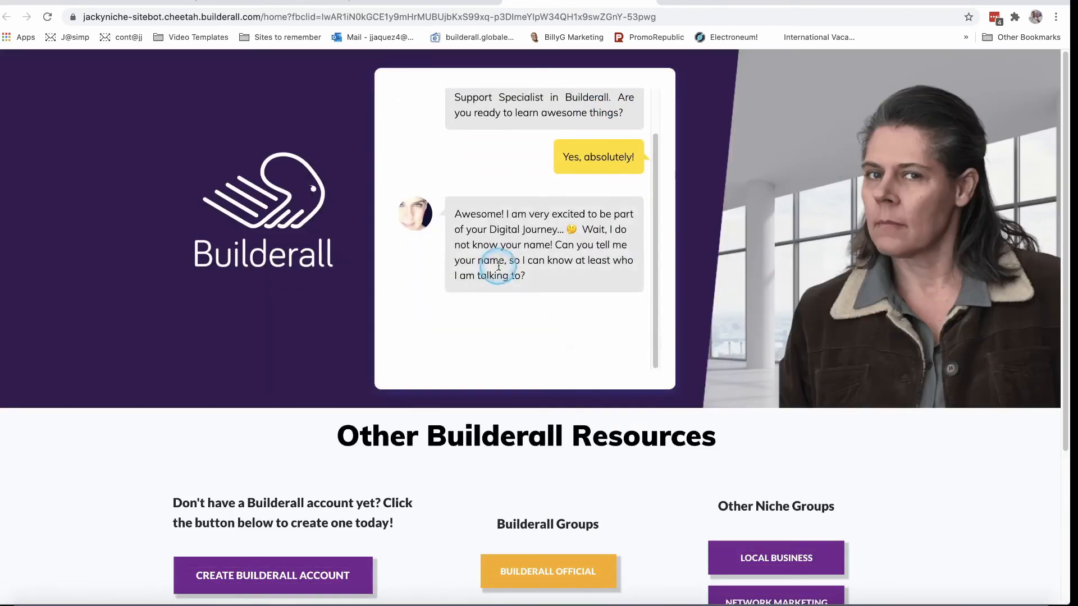
{"action": "type", "text": "Jean"}
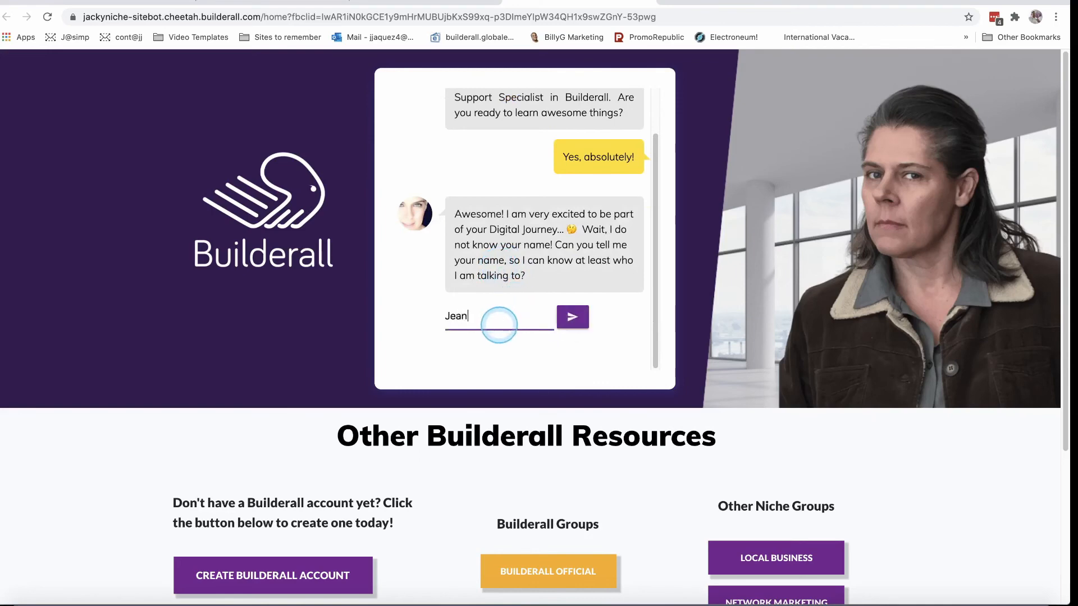
{"action": "left_click", "coordinate": [572, 317]}
{"action": "scroll", "coordinate": [588, 275], "scroll_direction": "down", "scroll_amount": 3}
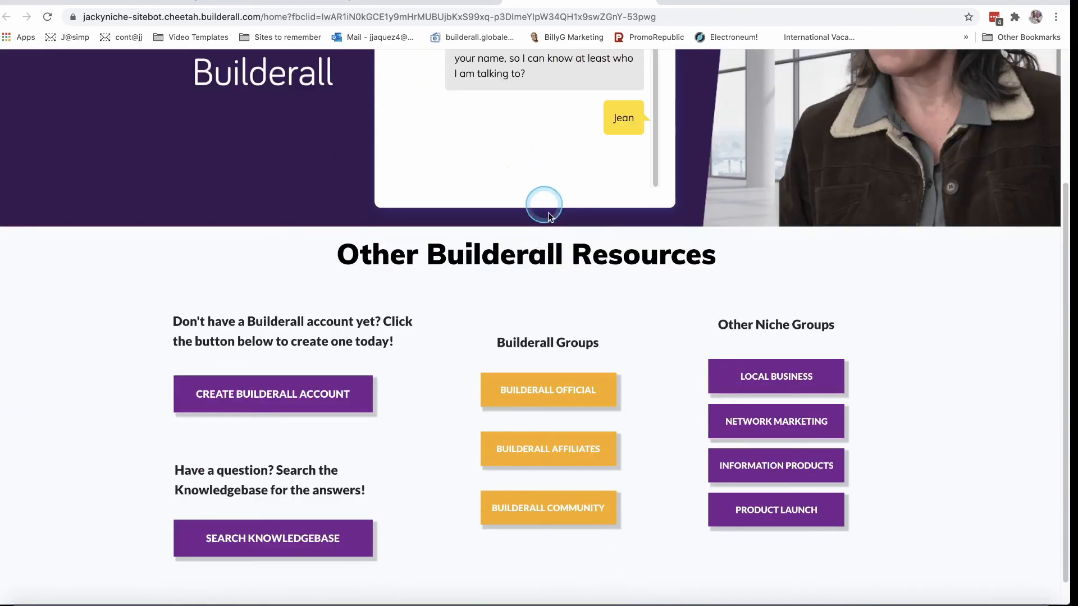
{"action": "scroll", "coordinate": [803, 283], "scroll_direction": "up", "scroll_amount": 3}
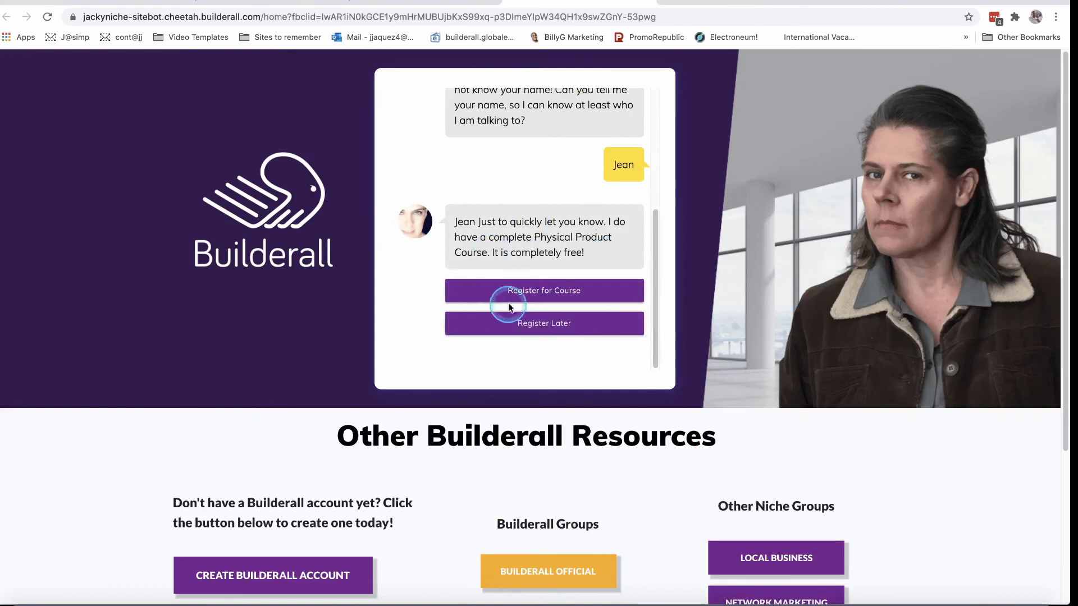
{"action": "left_click", "coordinate": [546, 330]}
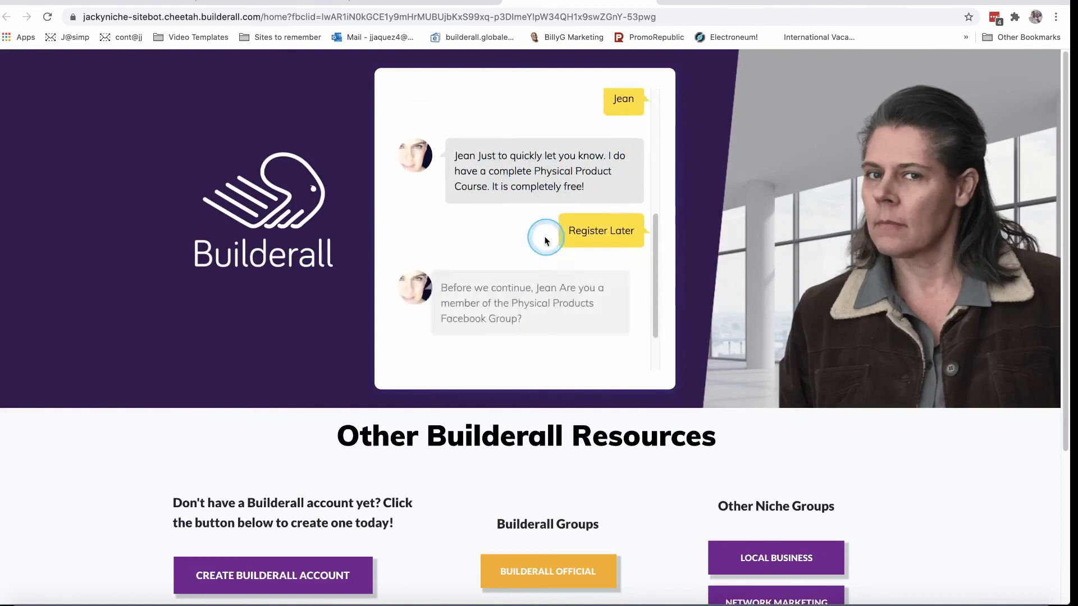
Confirm Physical Products group membership with 'Yes, I am!' and choose Email Marketing & CRM.
{"action": "left_click", "coordinate": [545, 292]}
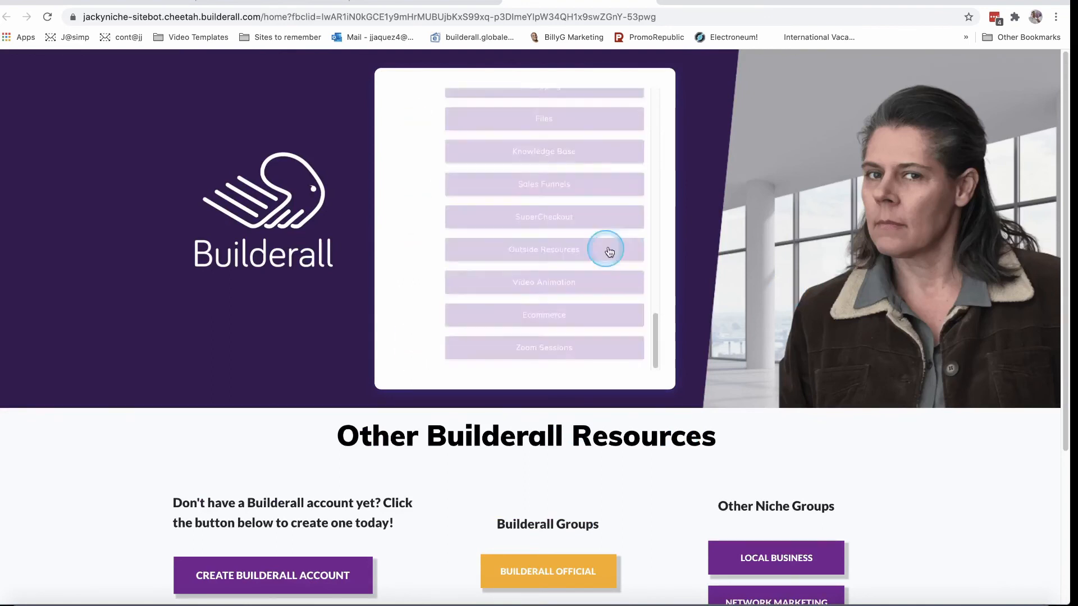
{"action": "left_click_drag", "start_coordinate": [653, 336], "coordinate": [654, 258]}
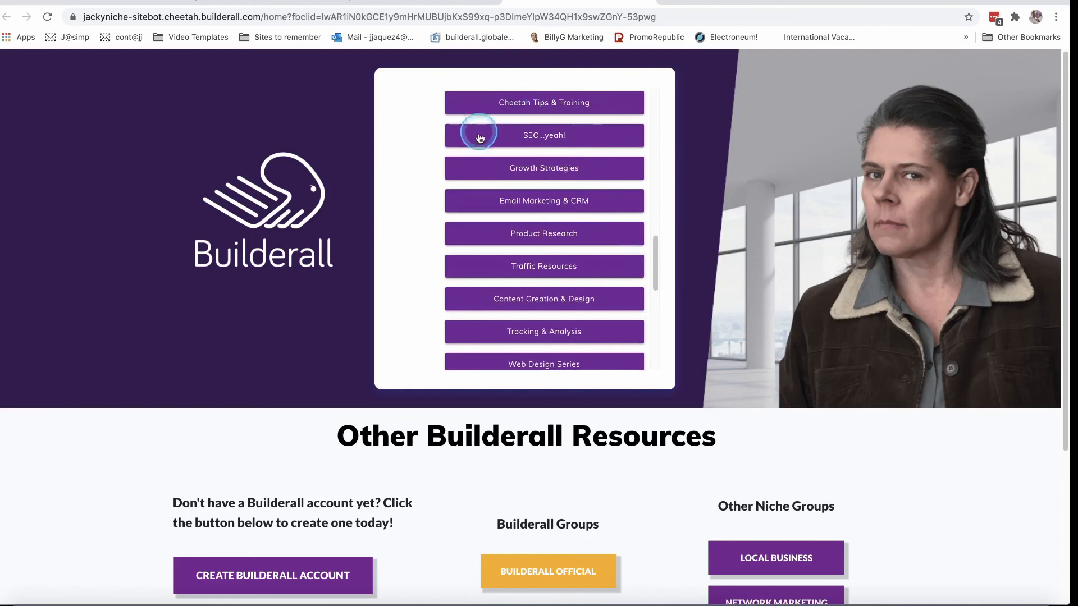
{"action": "left_click", "coordinate": [535, 207]}
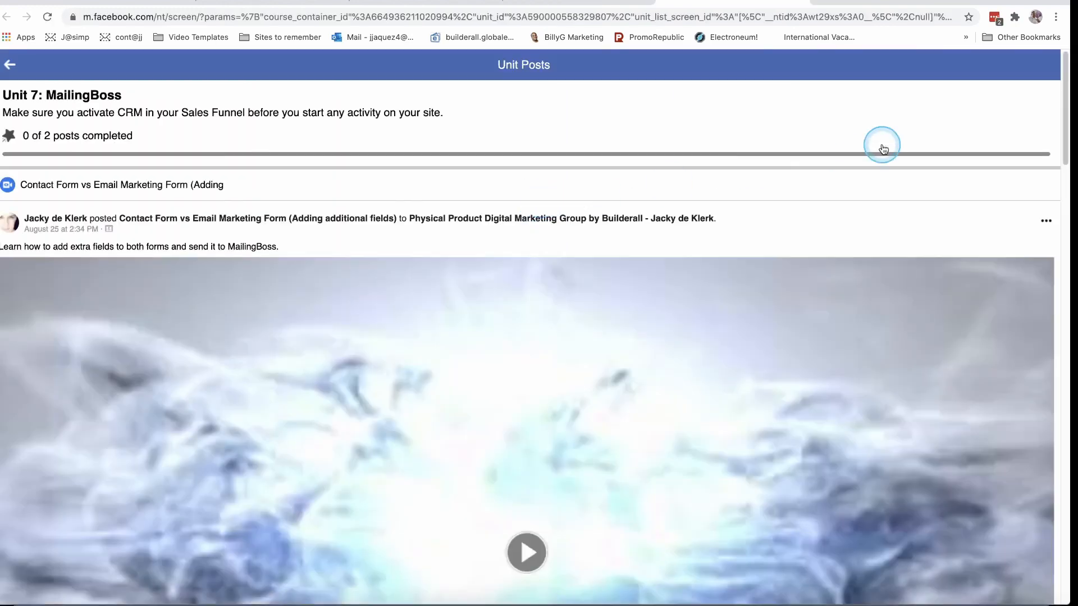
{"action": "left_click", "coordinate": [154, 20]}
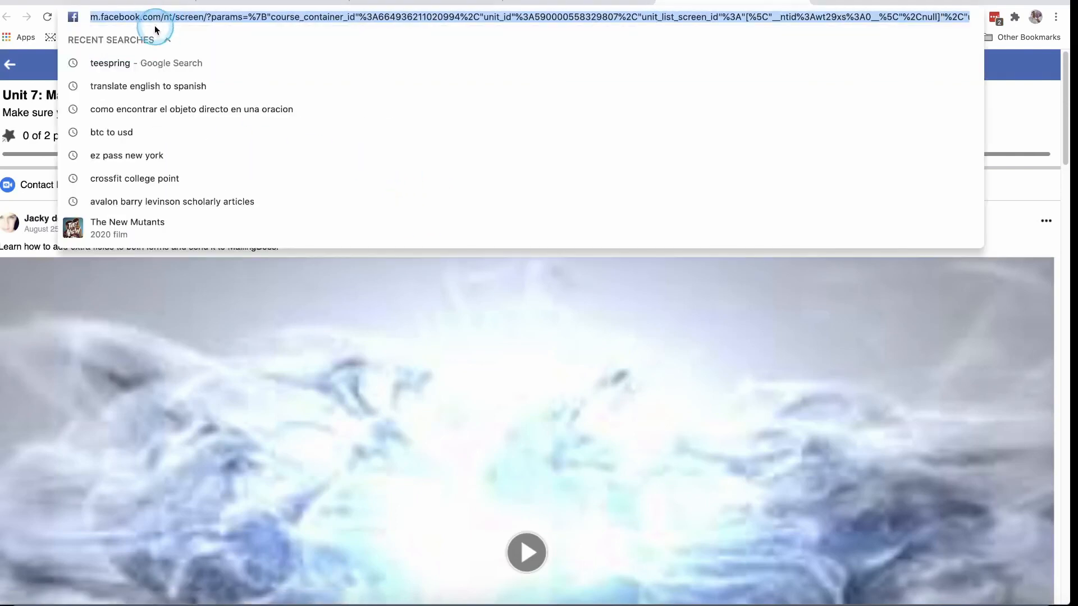
{"action": "right_click", "coordinate": [154, 18]}
{"action": "left_click", "coordinate": [187, 103]}
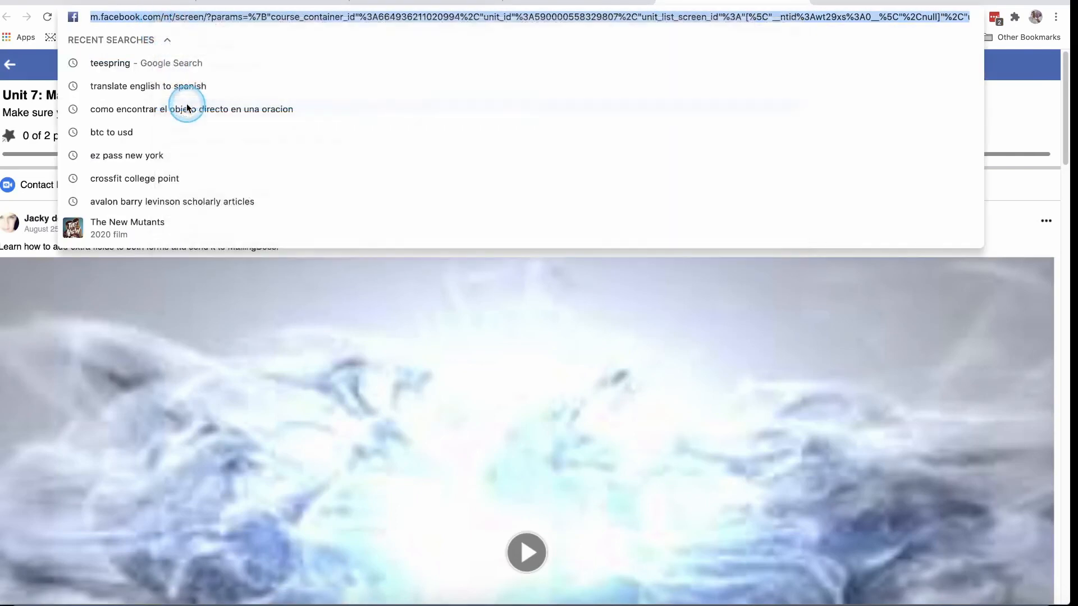
{"action": "left_click", "coordinate": [1016, 202]}
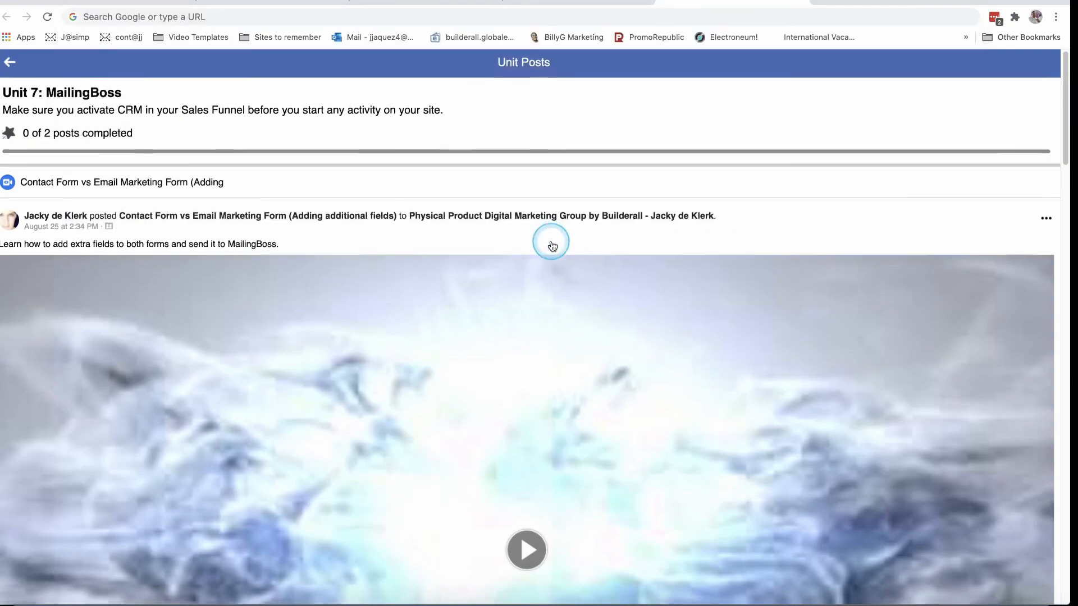
{"action": "scroll", "coordinate": [584, 260], "scroll_direction": "down", "scroll_amount": 20}
{"action": "scroll", "coordinate": [593, 270], "scroll_direction": "down", "scroll_amount": 5}
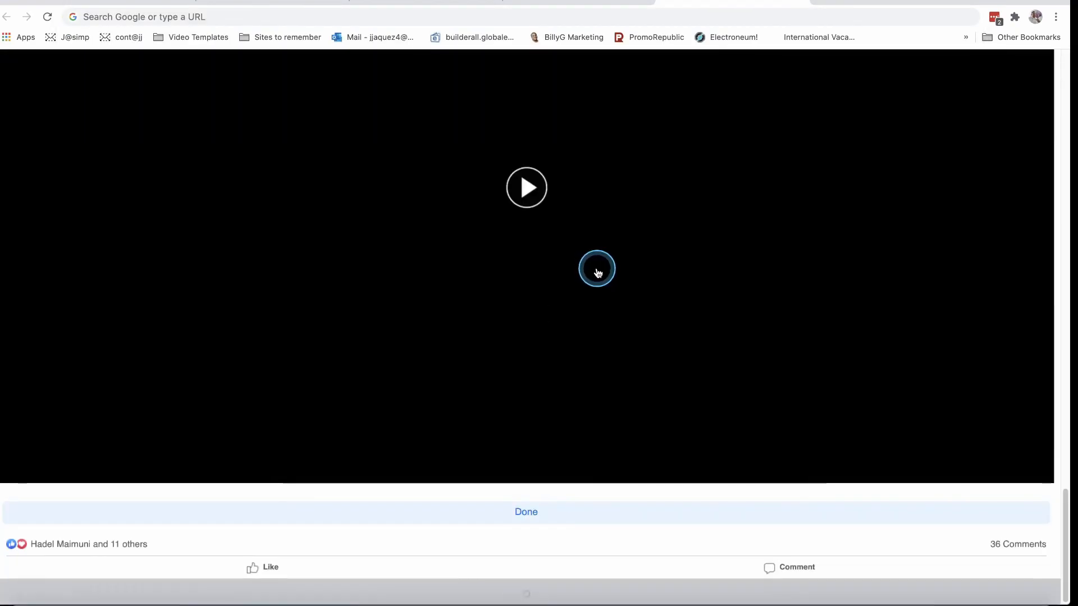
{"action": "scroll", "coordinate": [598, 269], "scroll_direction": "up", "scroll_amount": 20}
{"action": "scroll", "coordinate": [600, 270], "scroll_direction": "up", "scroll_amount": 2}
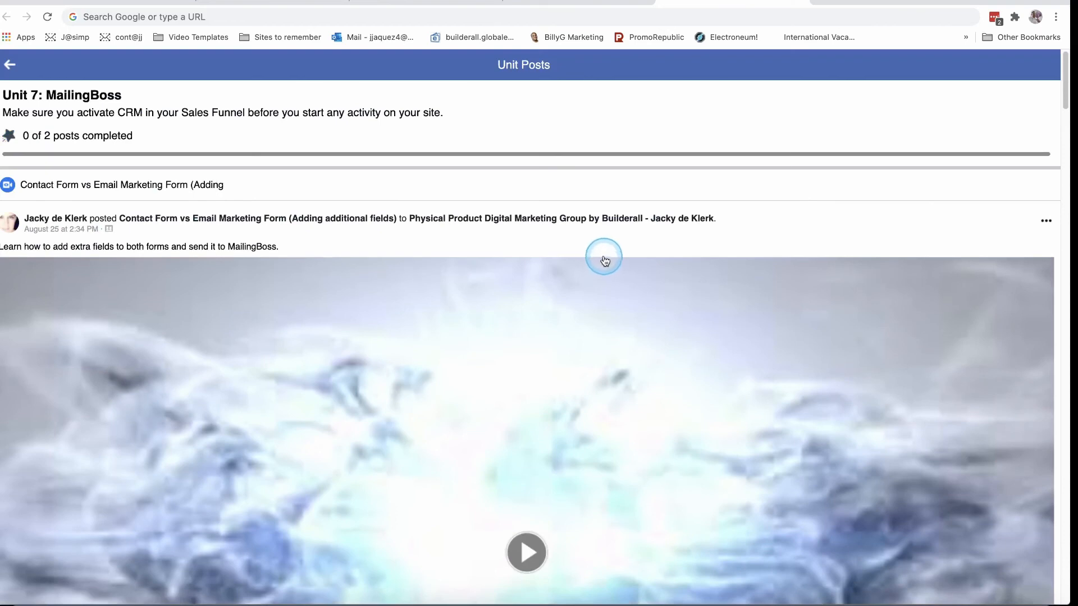
{"action": "scroll", "coordinate": [492, 393], "scroll_direction": "down", "scroll_amount": 8}
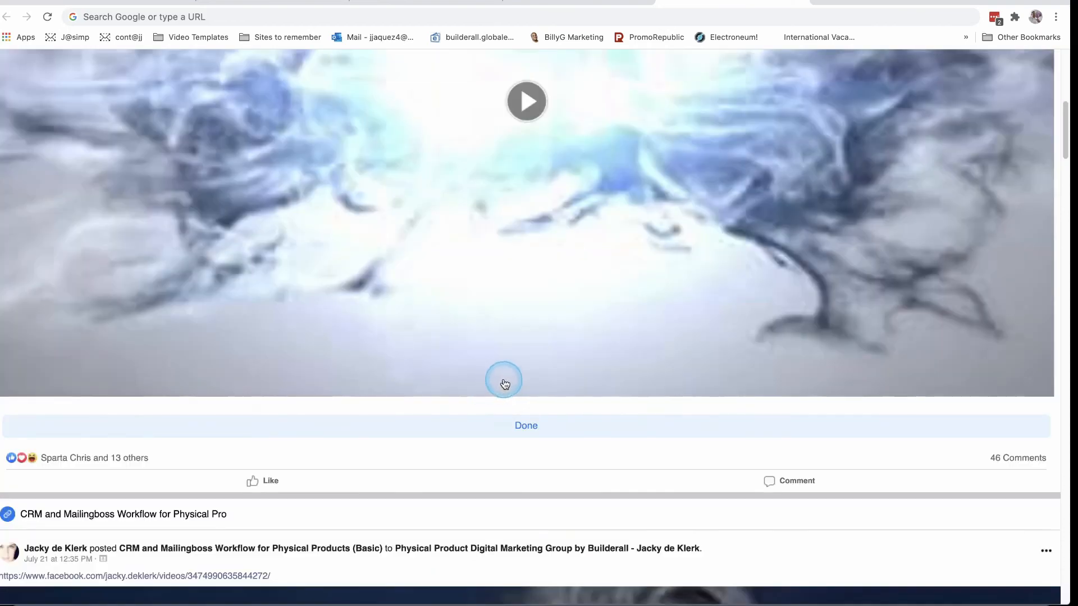
{"action": "scroll", "coordinate": [505, 384], "scroll_direction": "up", "scroll_amount": 8}
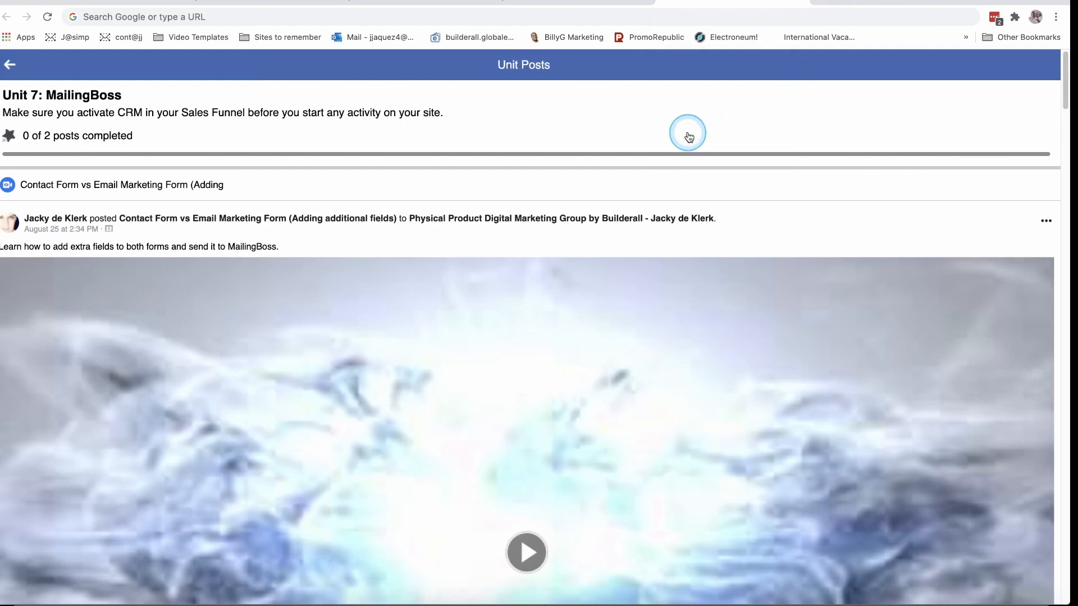
{"action": "scroll", "coordinate": [426, 217], "scroll_direction": "down", "scroll_amount": 8}
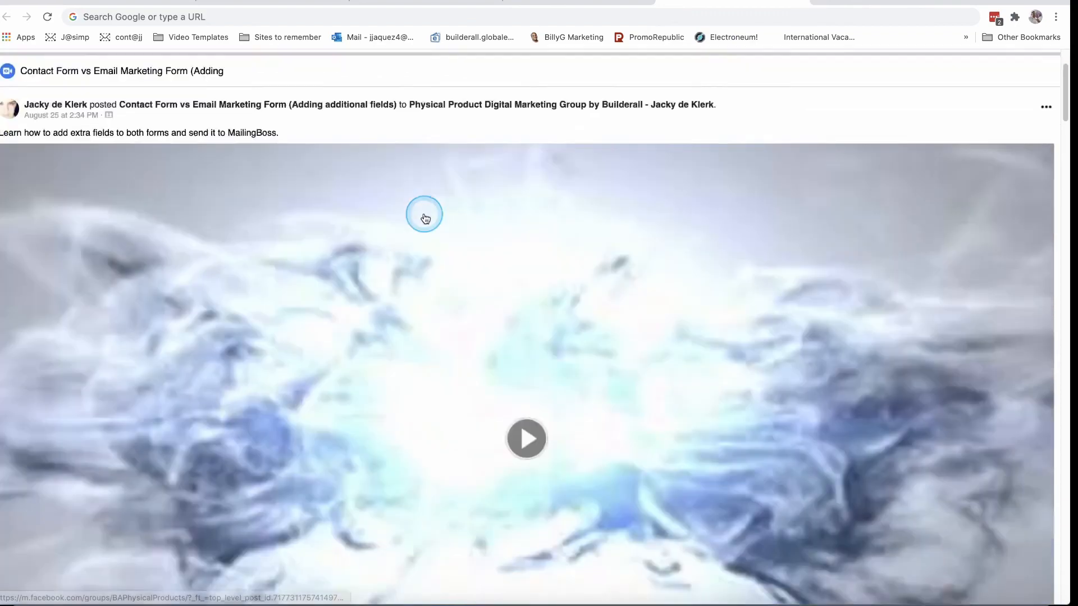
{"action": "scroll", "coordinate": [427, 217], "scroll_direction": "down", "scroll_amount": 2}
{"action": "scroll", "coordinate": [427, 218], "scroll_direction": "down", "scroll_amount": 20}
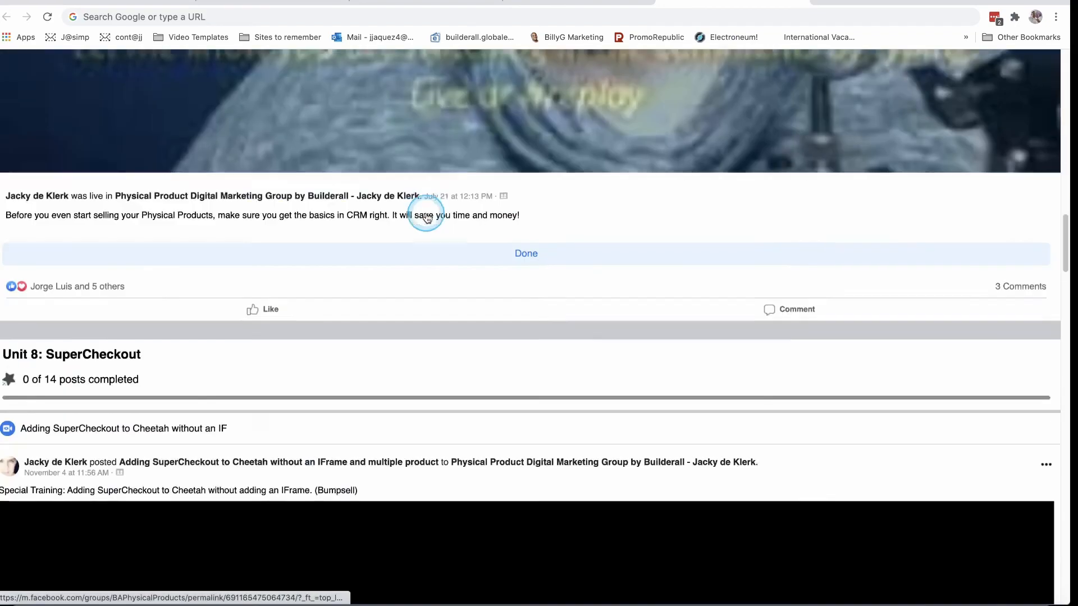
{"action": "scroll", "coordinate": [427, 222], "scroll_direction": "down", "scroll_amount": 20}
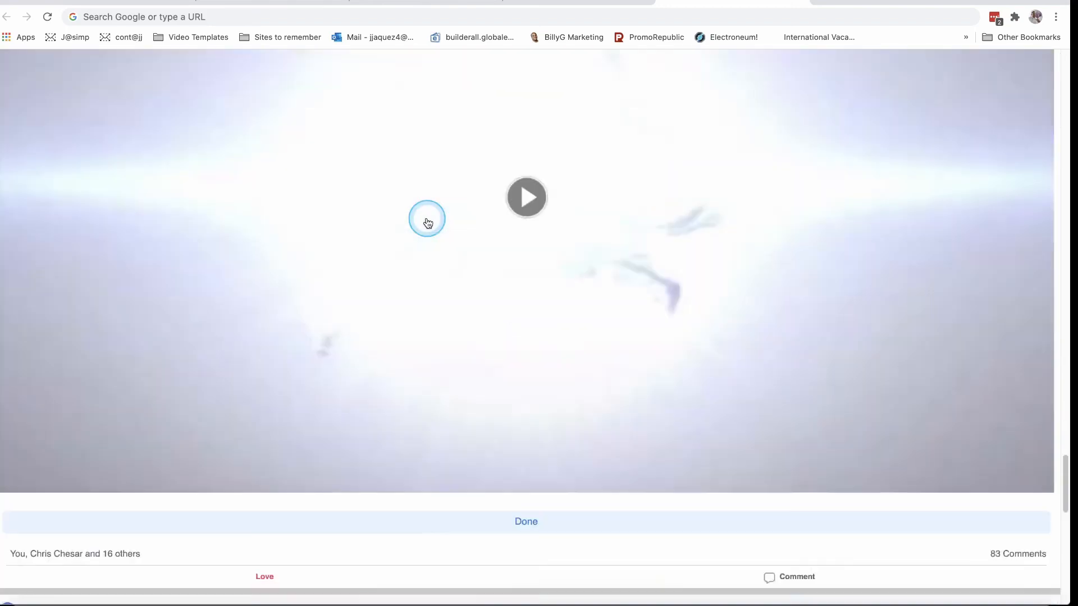
{"action": "scroll", "coordinate": [430, 219], "scroll_direction": "down", "scroll_amount": 20}
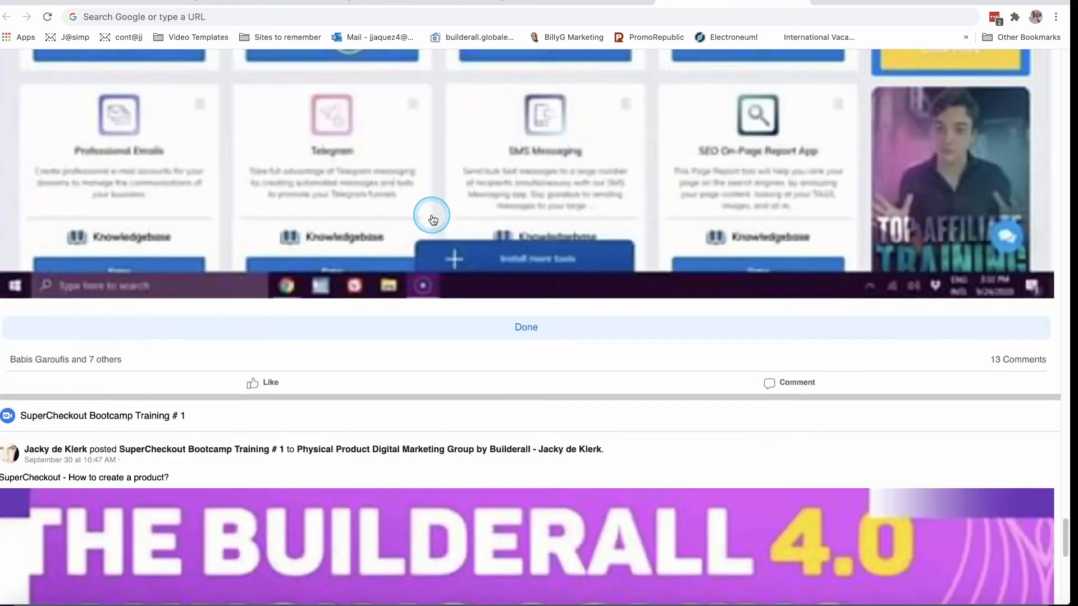
{"action": "scroll", "coordinate": [445, 310], "scroll_direction": "up", "scroll_amount": 20}
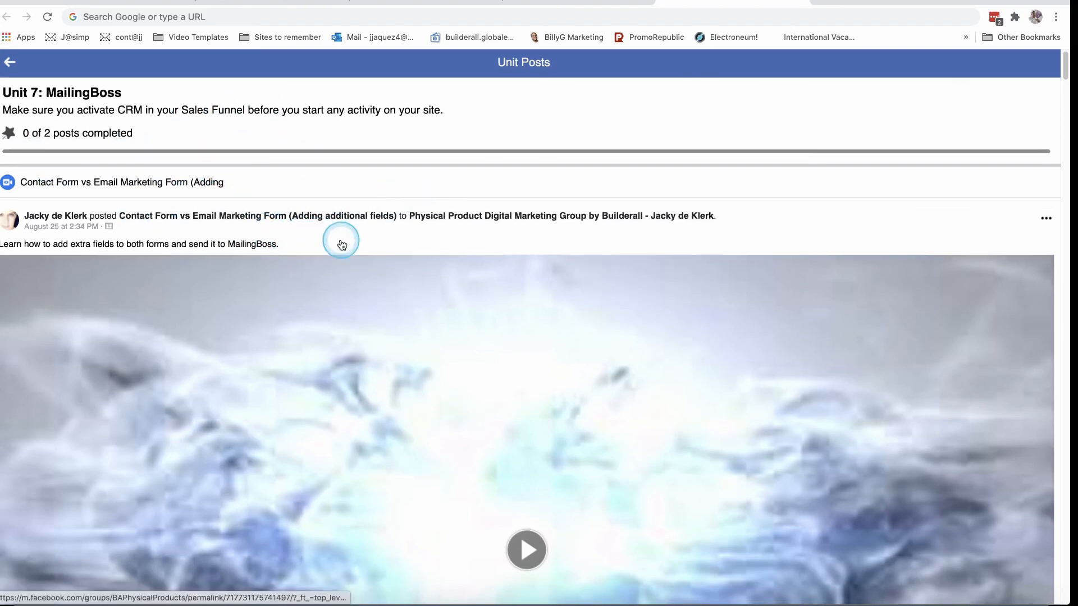
{"action": "scroll", "coordinate": [339, 240], "scroll_direction": "down", "scroll_amount": 8}
{"action": "scroll", "coordinate": [359, 241], "scroll_direction": "up", "scroll_amount": 1}
{"action": "scroll", "coordinate": [374, 241], "scroll_direction": "up", "scroll_amount": 7}
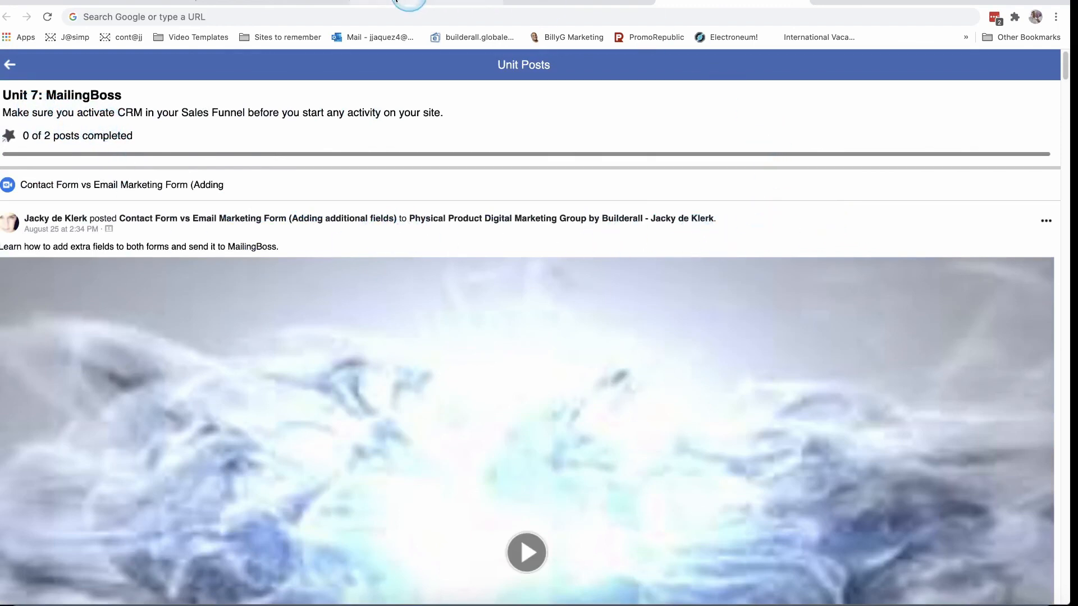
{"action": "scroll", "coordinate": [472, 185], "scroll_direction": "down", "scroll_amount": 2}
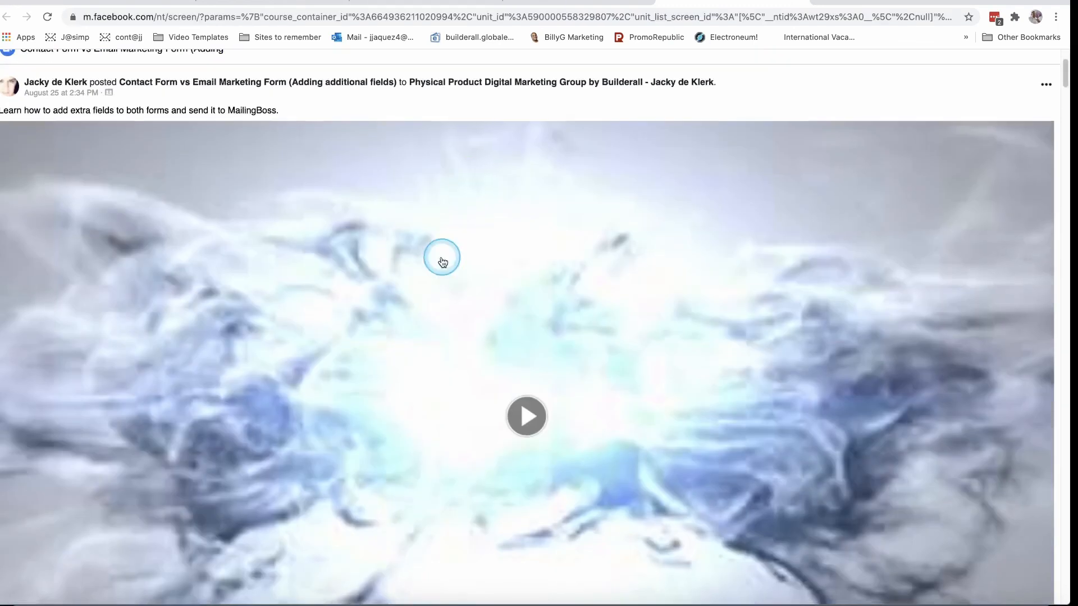
{"action": "scroll", "coordinate": [641, 244], "scroll_direction": "down", "scroll_amount": 3}
{"action": "scroll", "coordinate": [642, 247], "scroll_direction": "down", "scroll_amount": 2}
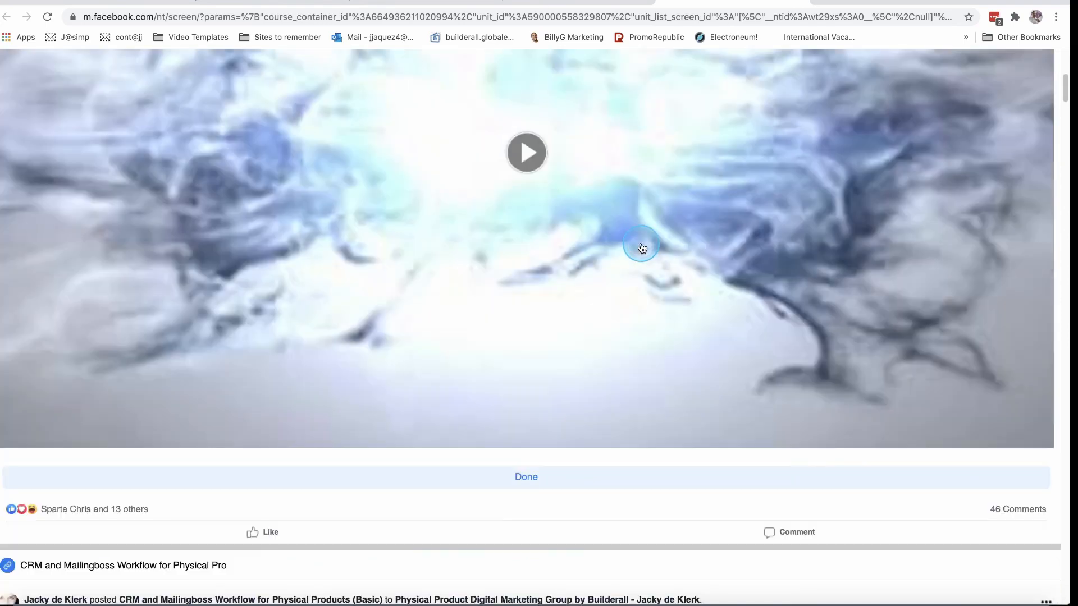